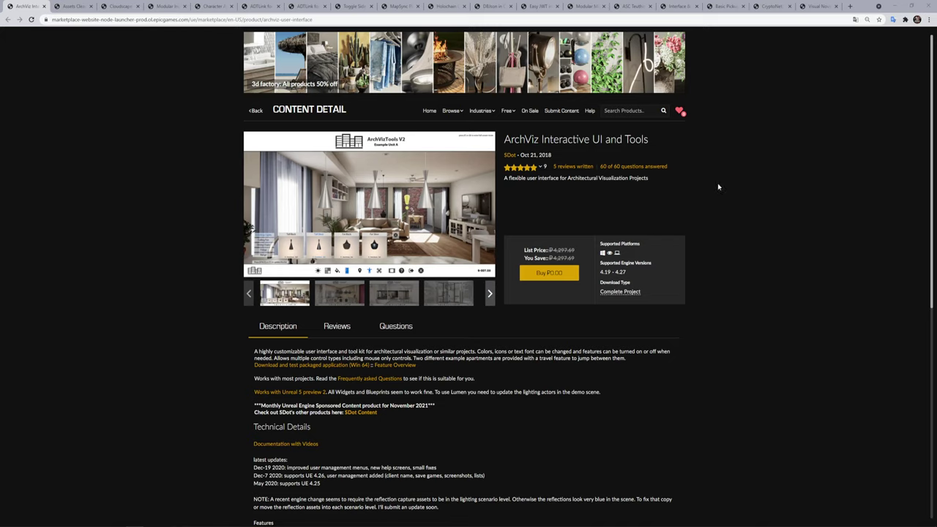
# Step: Bring the Unreal Editor forward, orbit the apartment model, and play the ArchVizTools example level
pyautogui.moveTo(535, 171)
pyautogui.moveTo(152, 526)
pyautogui.click(170, 503)
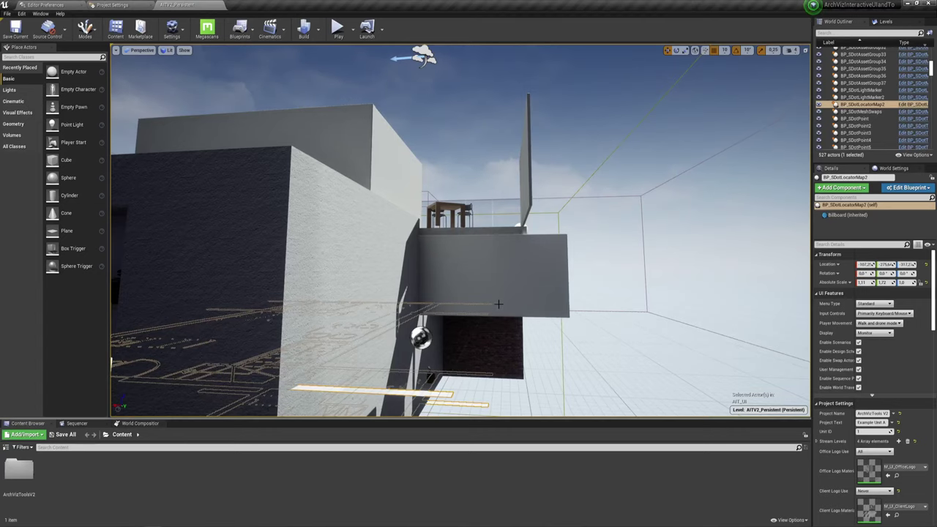
pyautogui.moveTo(498, 304); pyautogui.dragTo(498, 304, button='right')
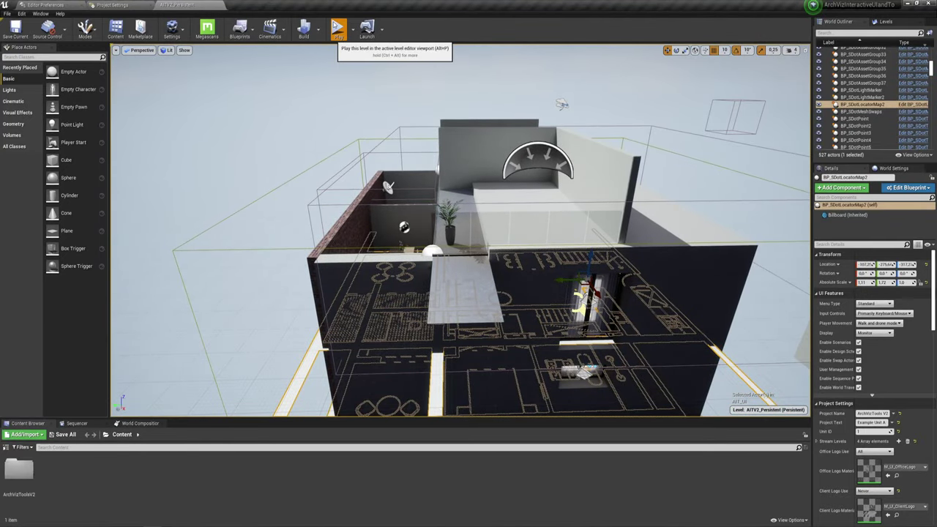
pyautogui.click(339, 30)
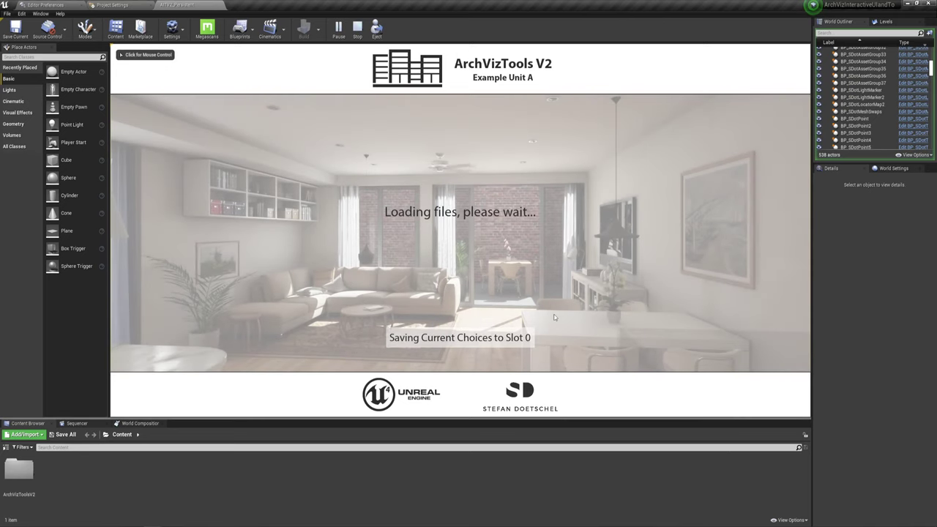
# Step: Continue past the start prompt and look around the kitchen, ending on the living-room sofa
pyautogui.click(548, 310)
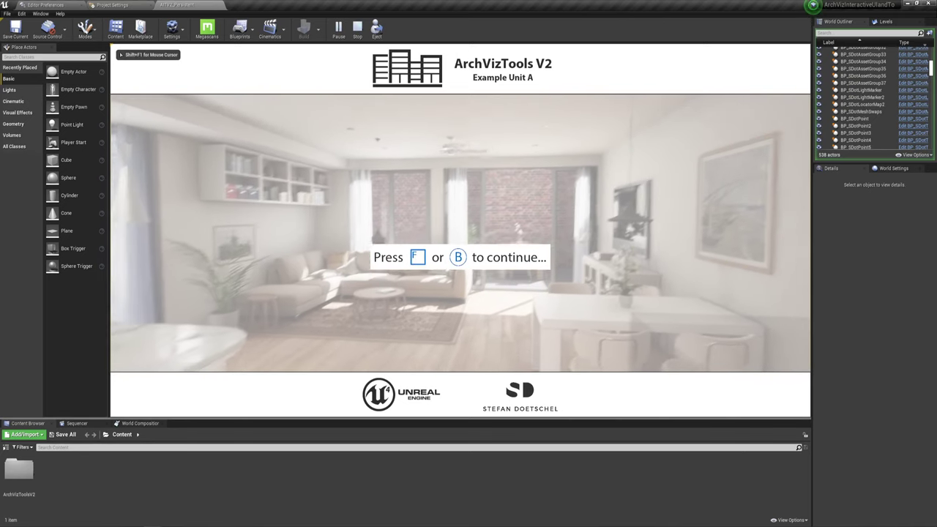
pyautogui.press('f')
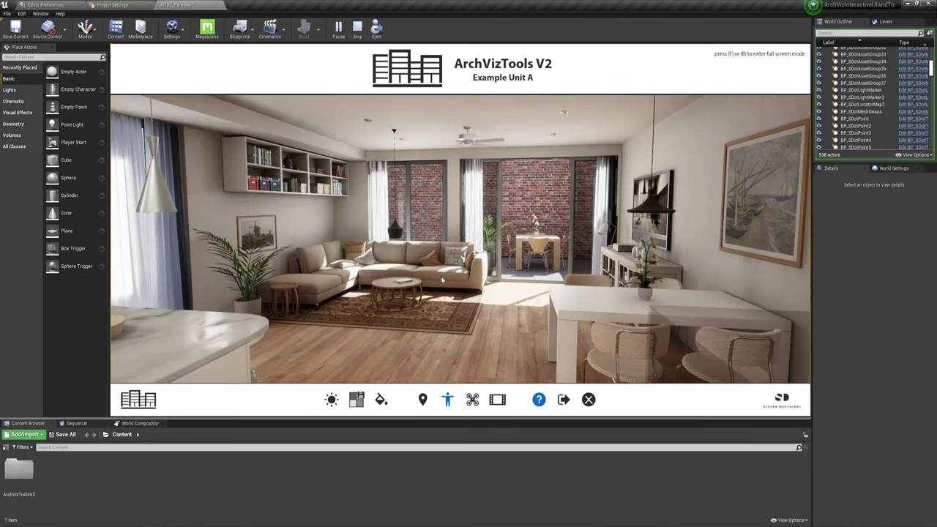
pyautogui.moveTo(442, 281); pyautogui.dragTo(304, 282)
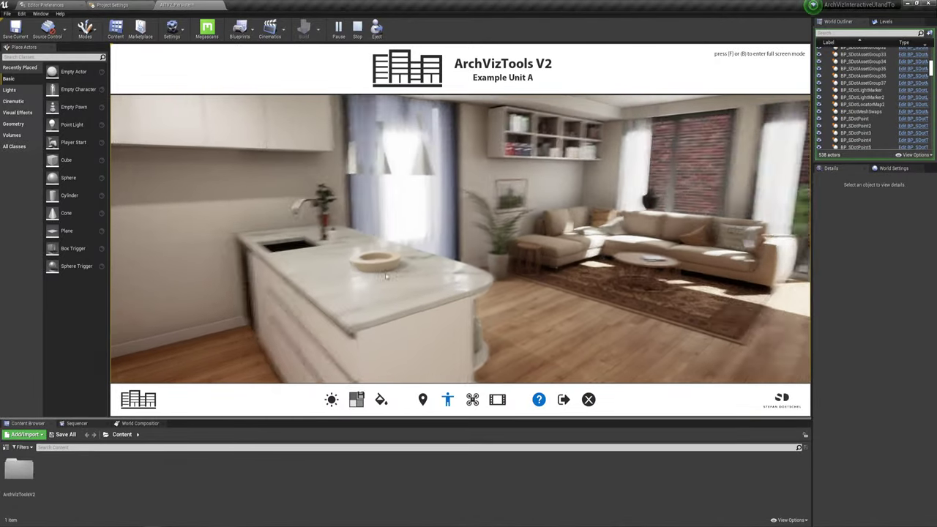
pyautogui.moveTo(386, 276)
pyautogui.mouseDown()
pyautogui.moveTo(205, 264)
pyautogui.moveTo(229, 311)
pyautogui.mouseUp()
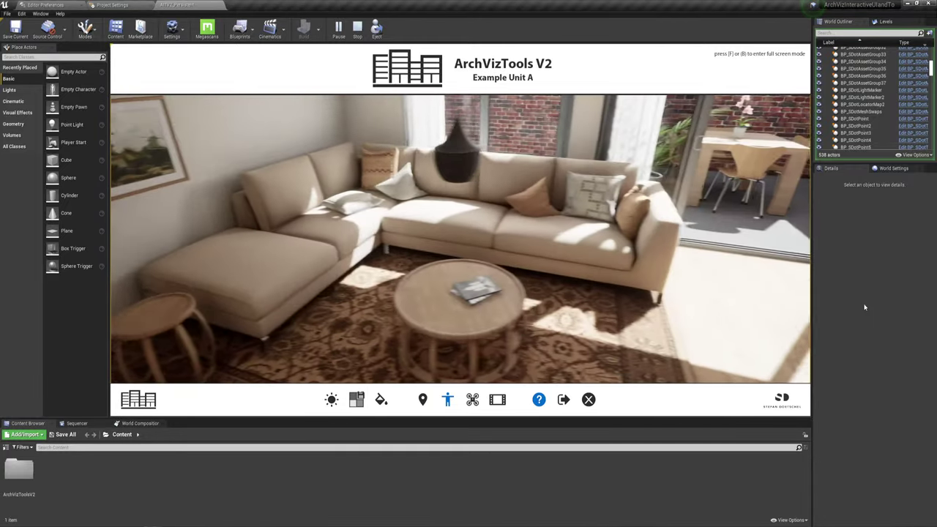
pyautogui.moveTo(385, 289)
pyautogui.mouseDown()
pyautogui.moveTo(865, 307)
pyautogui.moveTo(649, 306)
pyautogui.mouseUp()
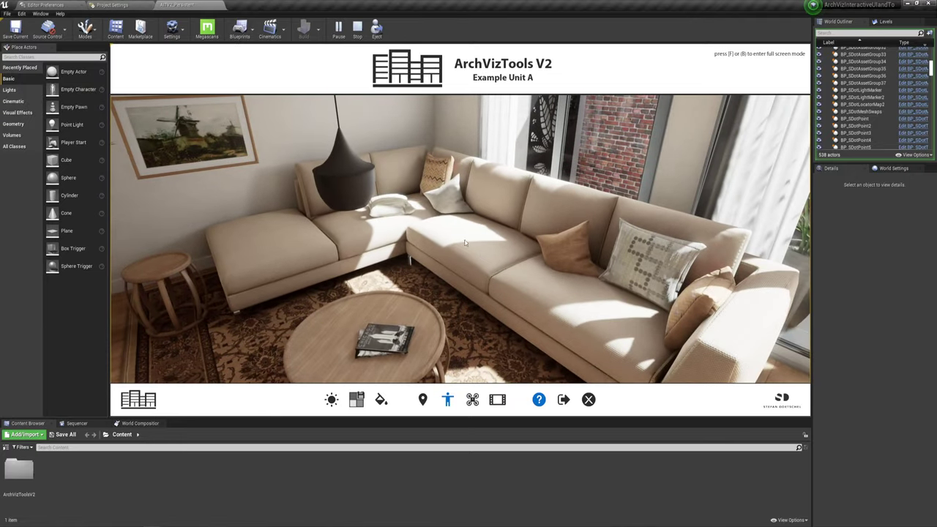
# Step: Open the material swap choices and make the ceiling fan white
pyautogui.click(380, 399)
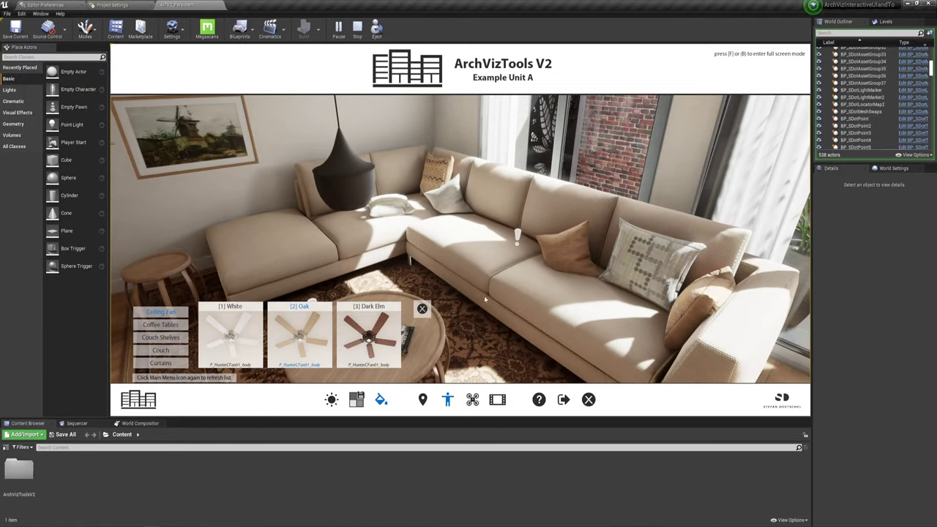
pyautogui.moveTo(463, 310)
pyautogui.mouseDown()
pyautogui.moveTo(639, 183)
pyautogui.moveTo(16, 185)
pyautogui.moveTo(309, 171)
pyautogui.moveTo(455, 78)
pyautogui.moveTo(474, 4)
pyautogui.mouseUp()
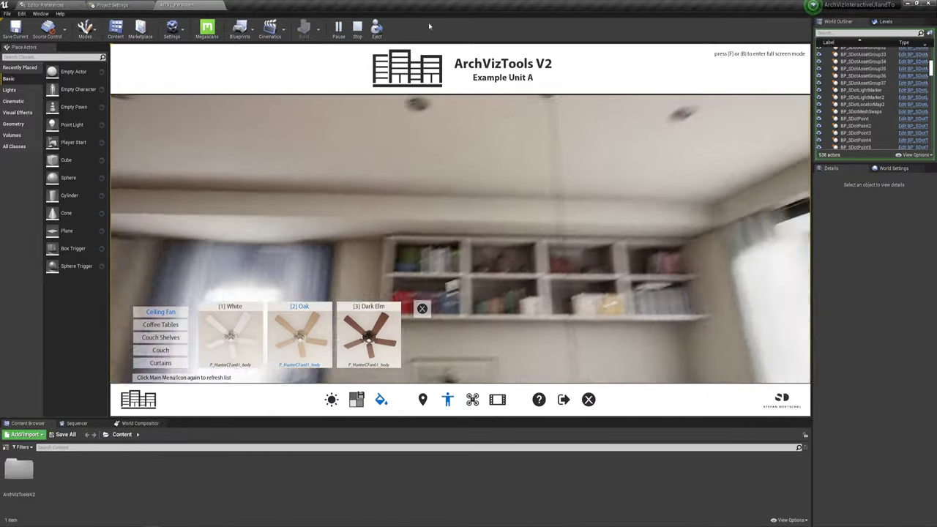
pyautogui.moveTo(521, 223); pyautogui.dragTo(520, 95)
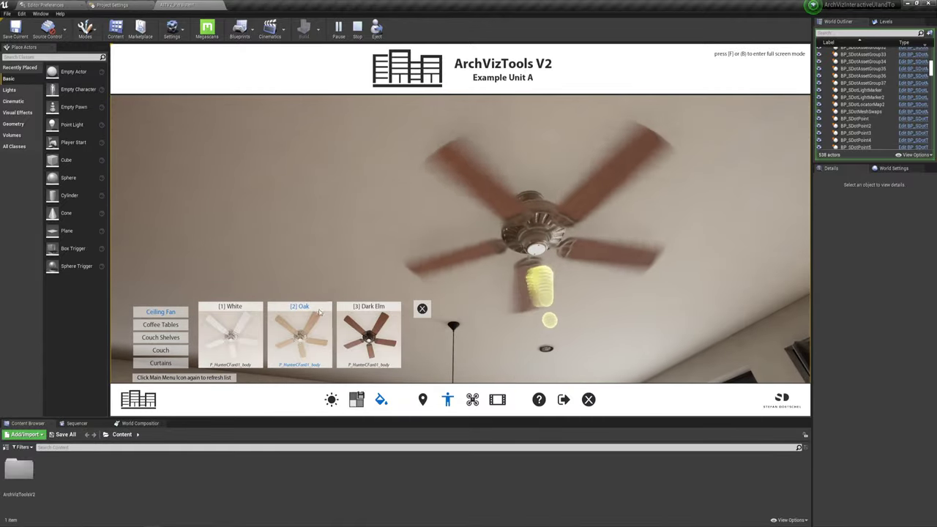
pyautogui.click(241, 331)
pyautogui.click(240, 330)
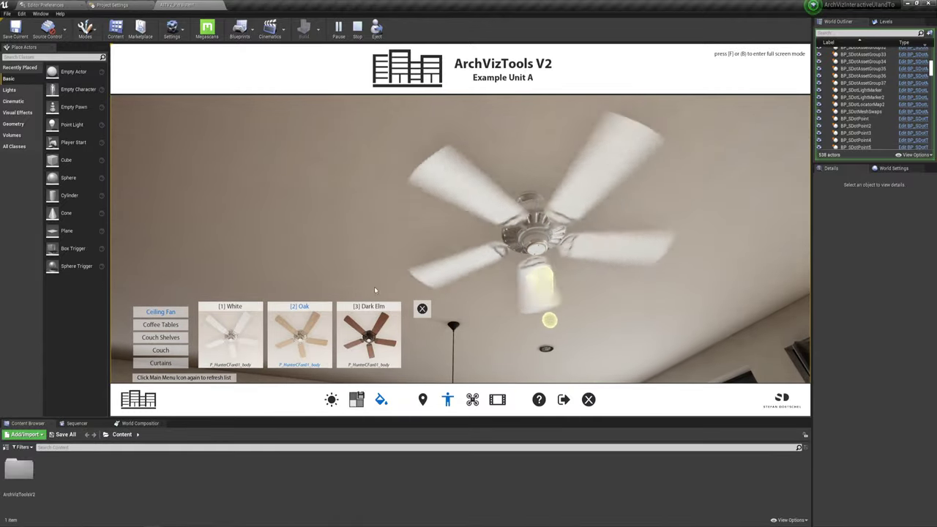
# Step: Change the coffee table to the dark elm finish, then list the Couch Shelves finishes
pyautogui.click(160, 325)
pyautogui.moveTo(362, 238); pyautogui.dragTo(570, 444)
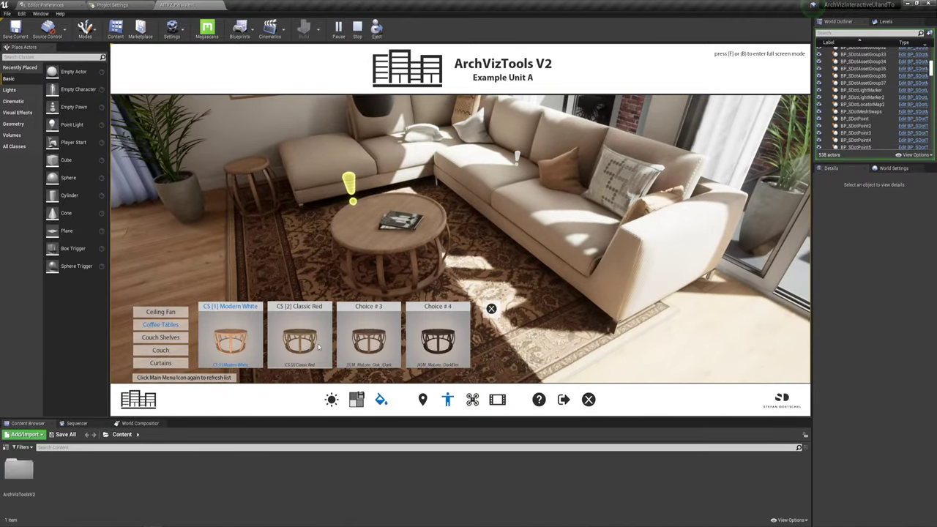
pyautogui.click(438, 334)
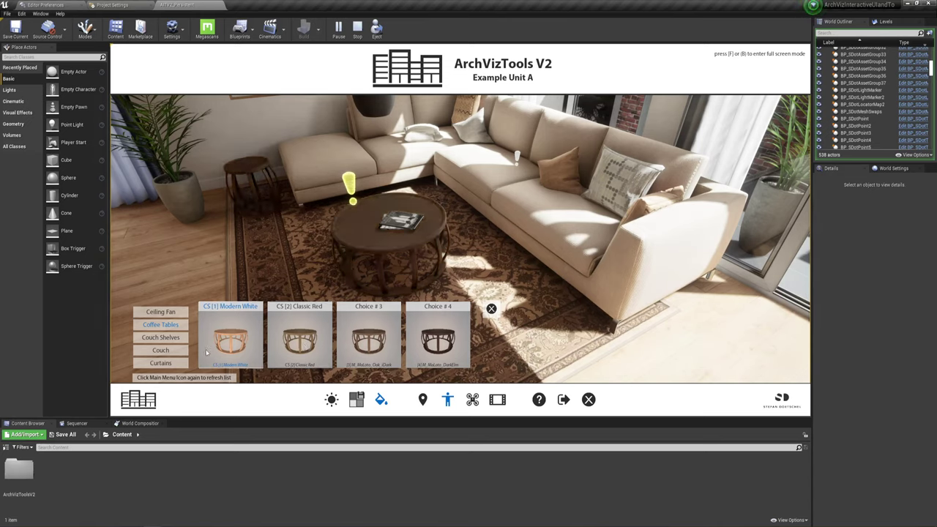
pyautogui.click(170, 338)
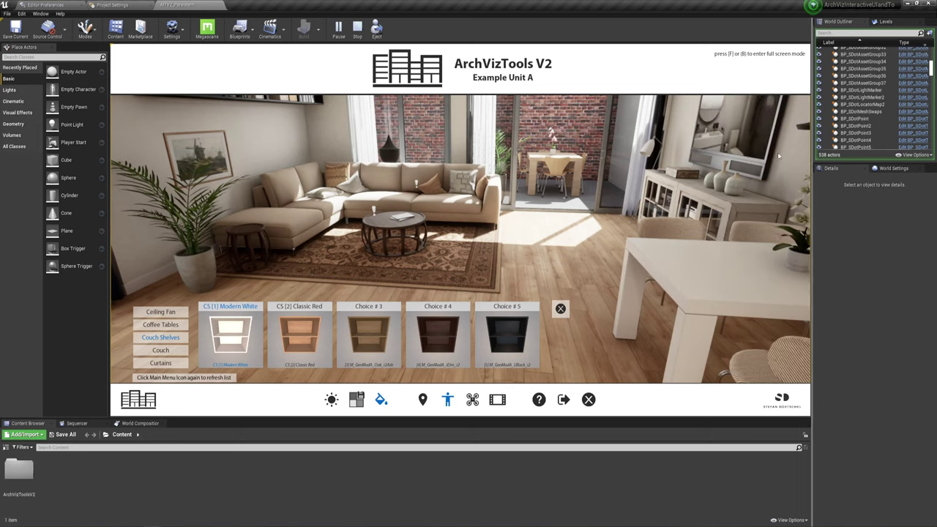
# Step: Switch the living-room couch to the blue fabric
pyautogui.click(160, 350)
pyautogui.click(291, 352)
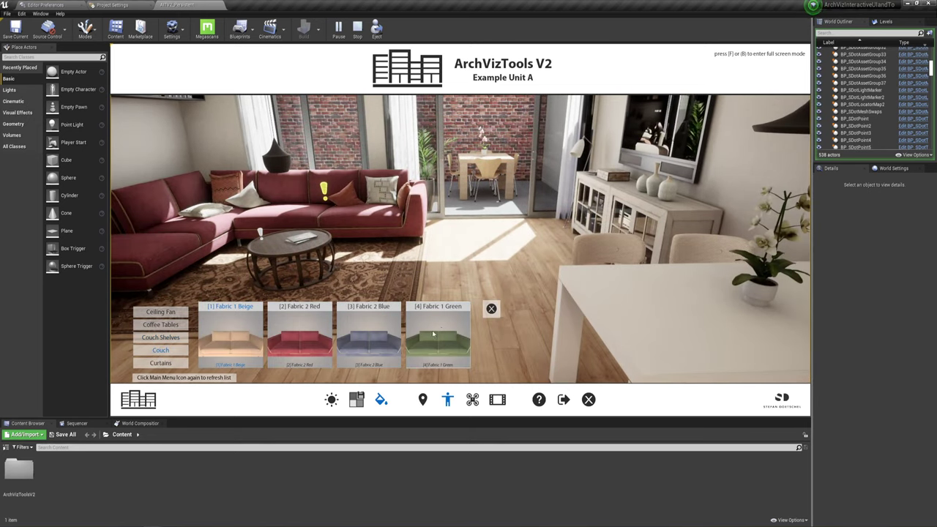
pyautogui.click(384, 347)
pyautogui.moveTo(497, 232); pyautogui.dragTo(641, 220)
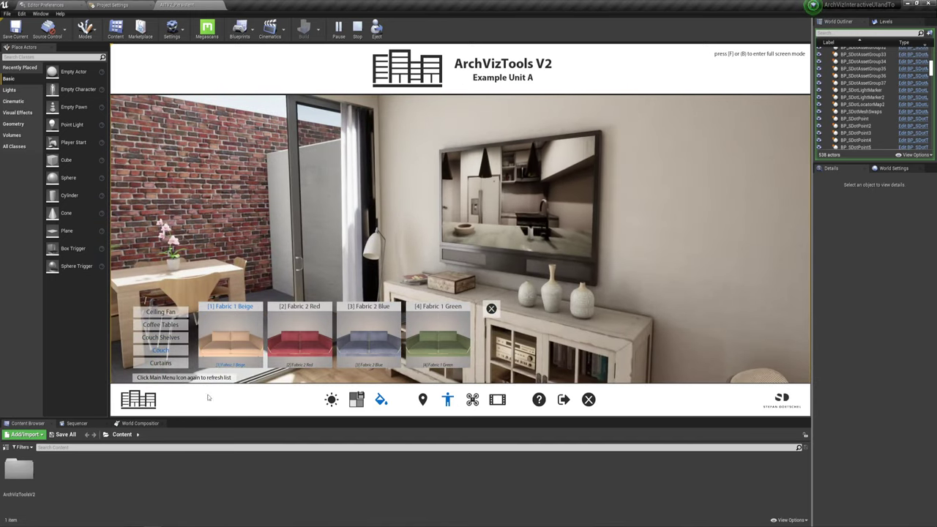
# Step: Set the curtains to red after trying blue and green, then walk toward the bathroom
pyautogui.click(160, 363)
pyautogui.click(306, 345)
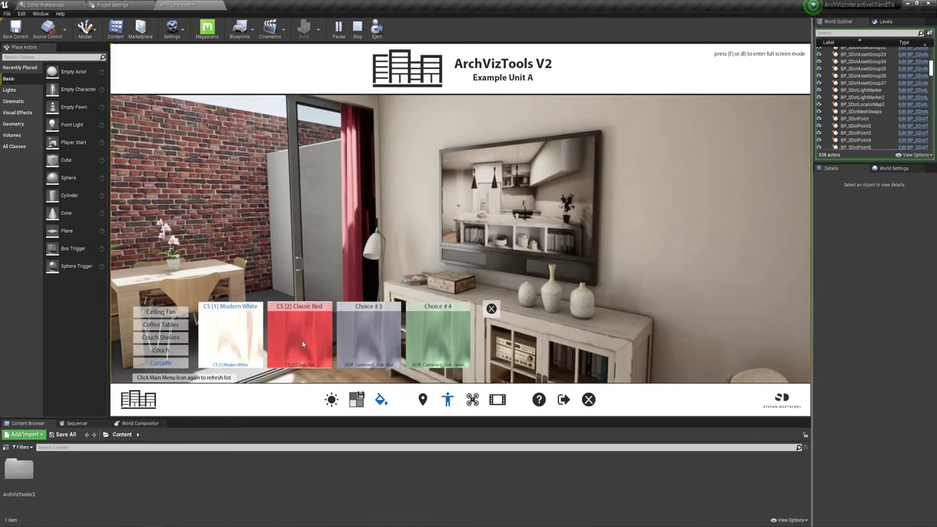
pyautogui.click(380, 332)
pyautogui.click(452, 333)
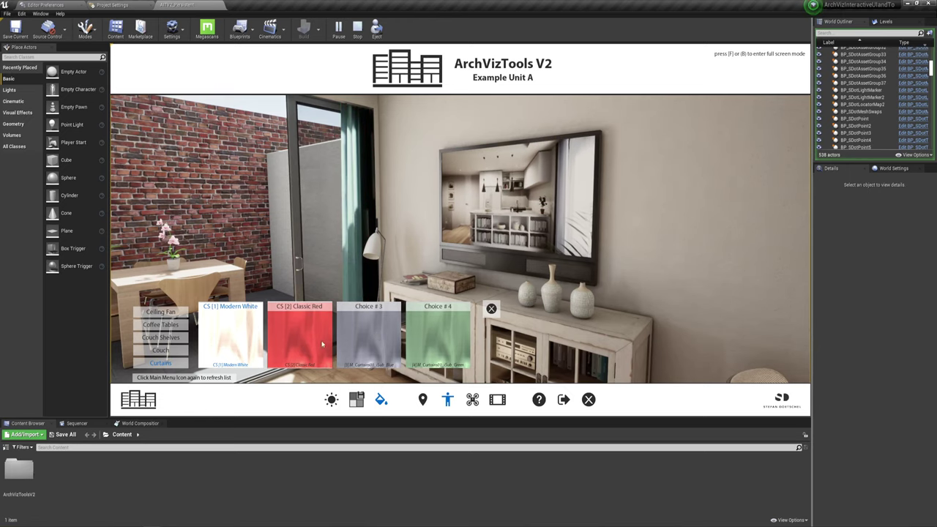
pyautogui.click(303, 341)
pyautogui.moveTo(304, 342); pyautogui.dragTo(220, 335)
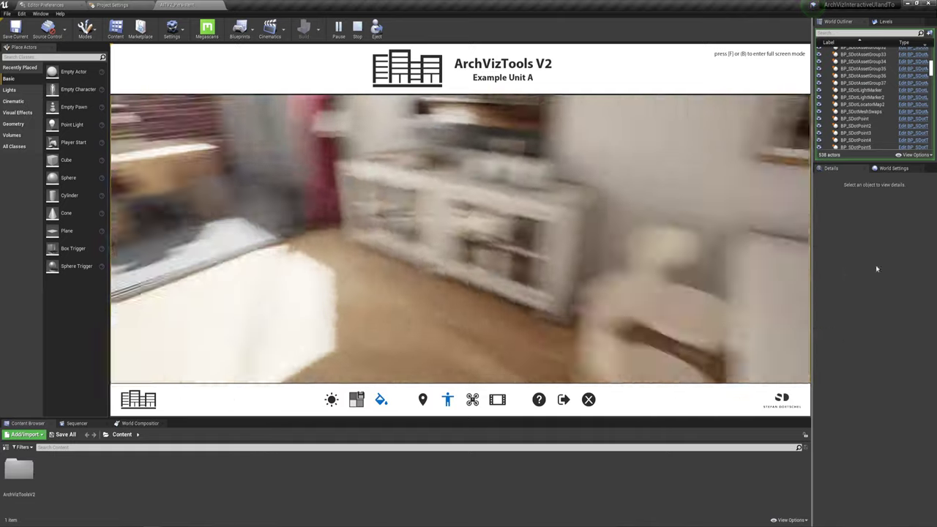
pyautogui.moveTo(461, 327)
pyautogui.mouseDown()
pyautogui.moveTo(732, 329)
pyautogui.moveTo(619, 393)
pyautogui.moveTo(415, 237)
pyautogui.mouseUp()
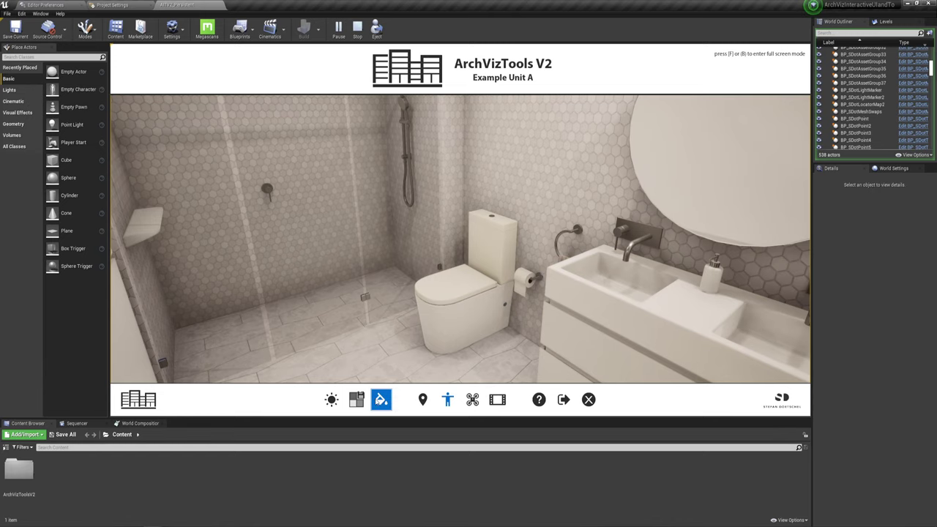
# Step: Give the bathroom floor dark grey stone tiles and the mirror cabinet door a dark finish
pyautogui.click(317, 350)
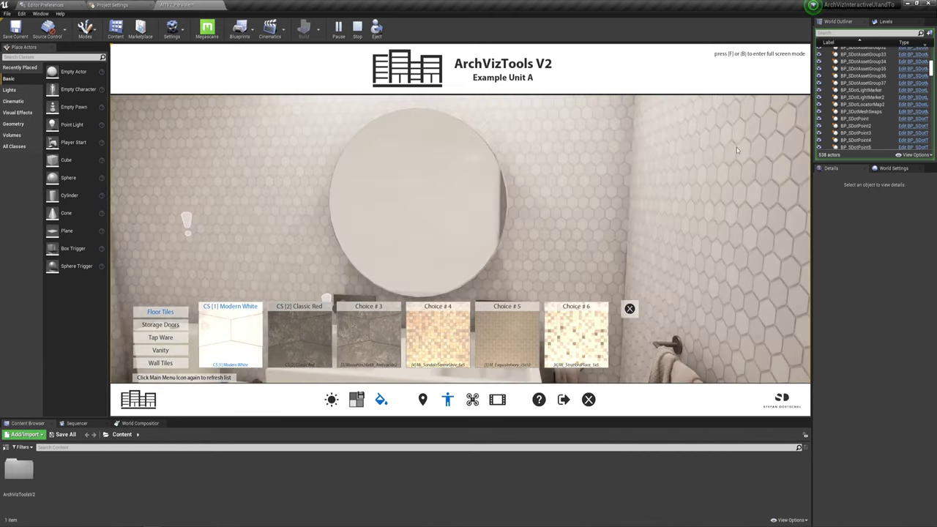
pyautogui.click(176, 326)
pyautogui.click(368, 335)
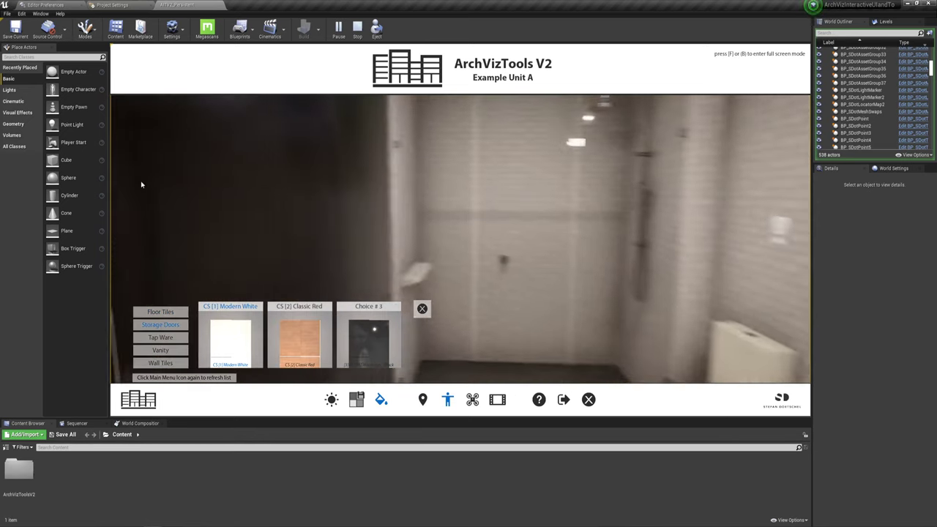
# Step: Browse the Tap Ware, Vanity and Wall Tiles choices, then close the panel and view the bed's finishes
pyautogui.click(168, 338)
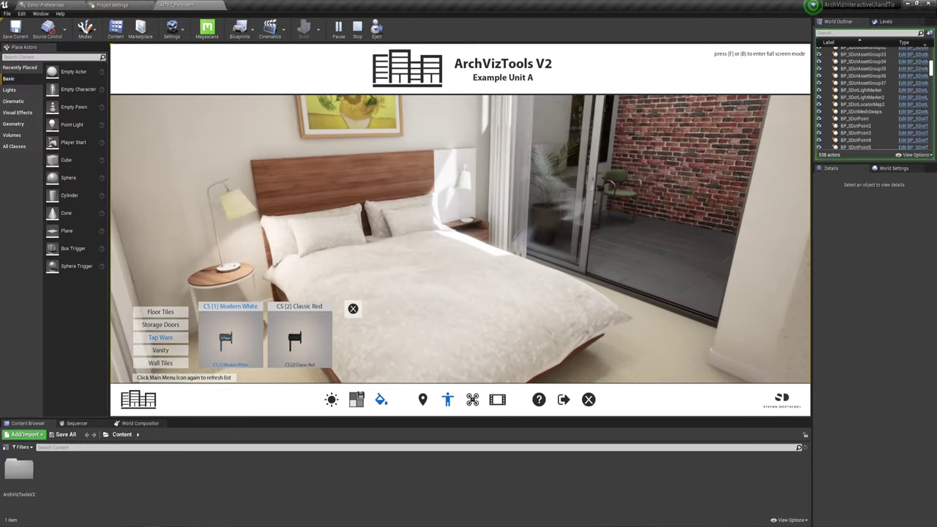
pyautogui.click(165, 350)
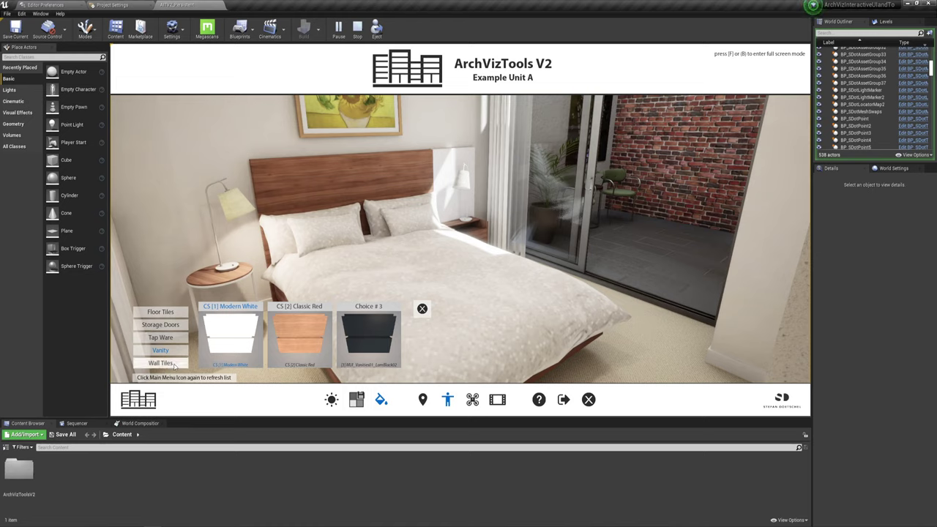
pyautogui.click(175, 364)
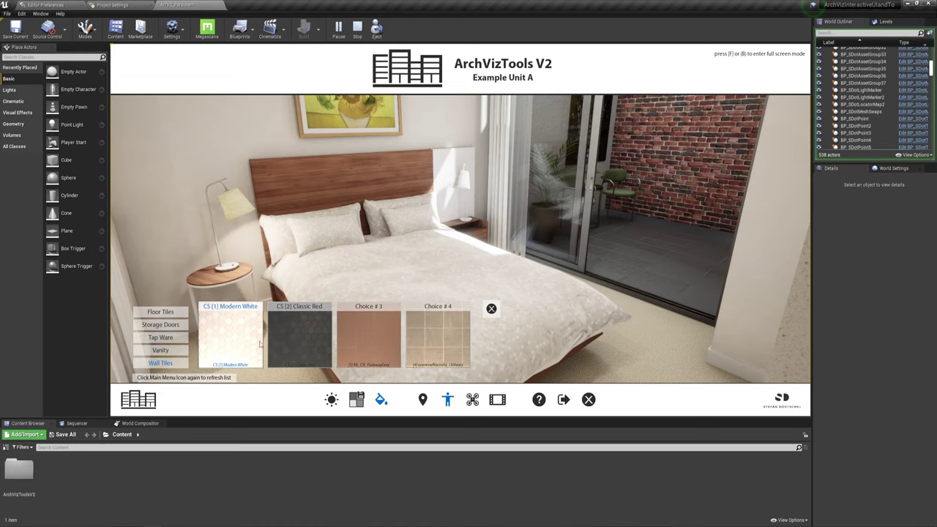
pyautogui.click(491, 306)
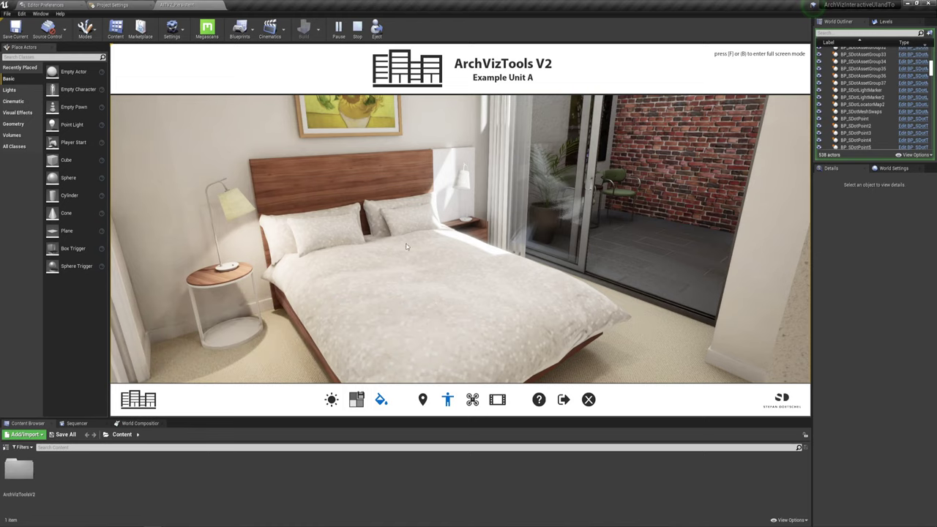
pyautogui.click(461, 328)
# Step: Give the bedding a blue polka-dot cover, browse bed frame and carpet choices, then show the controls help
pyautogui.click(384, 345)
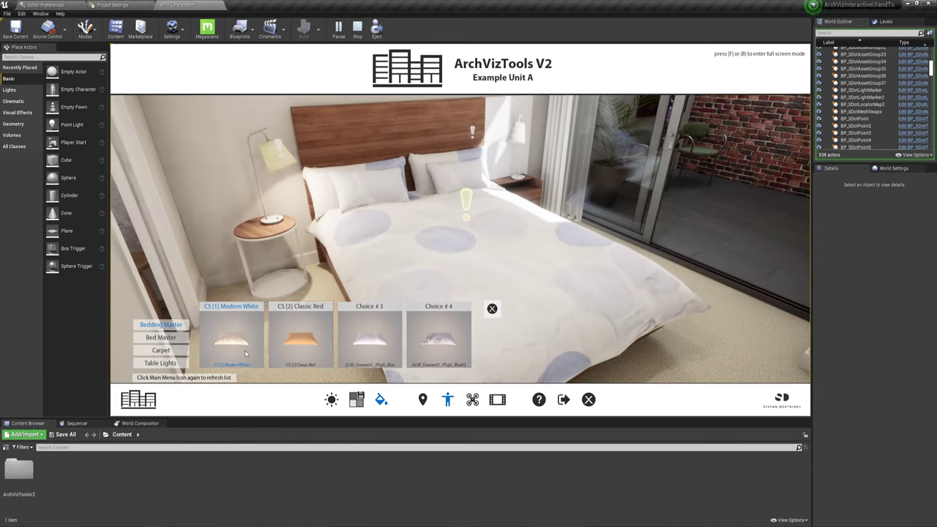
pyautogui.click(161, 340)
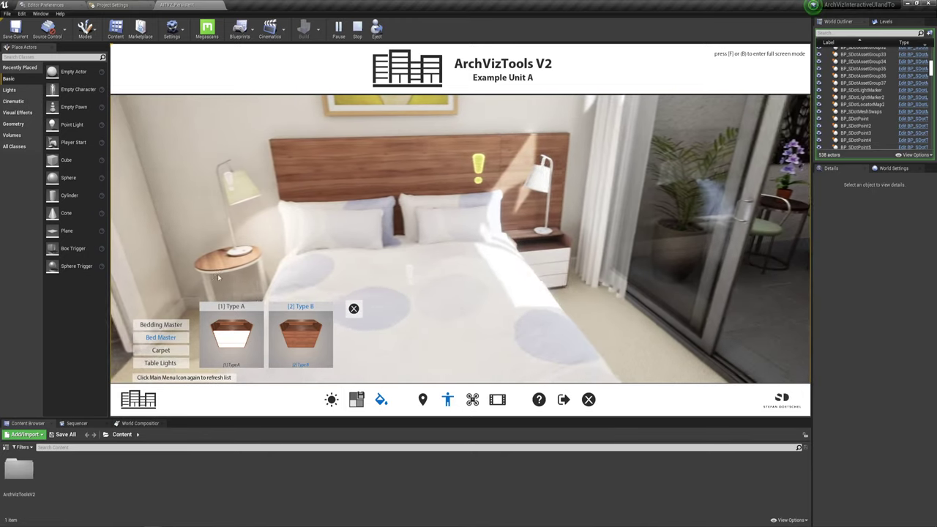
pyautogui.click(164, 355)
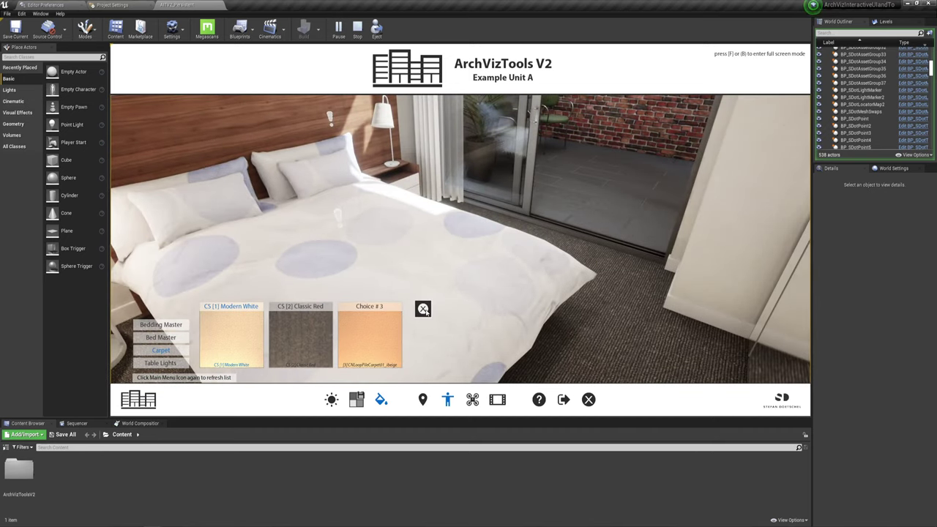
pyautogui.click(423, 309)
pyautogui.click(472, 399)
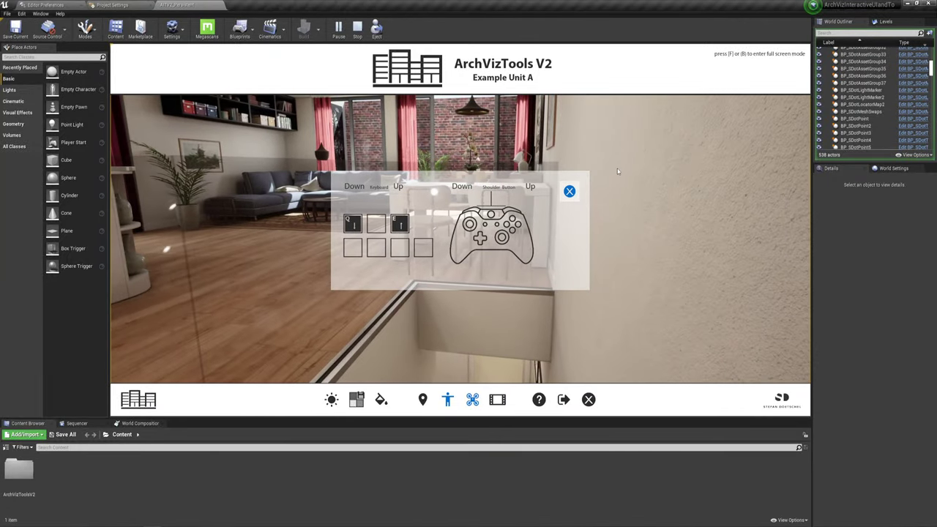
# Step: Close the controls help and browse the screenshot gallery before resuming the walk
pyautogui.click(577, 191)
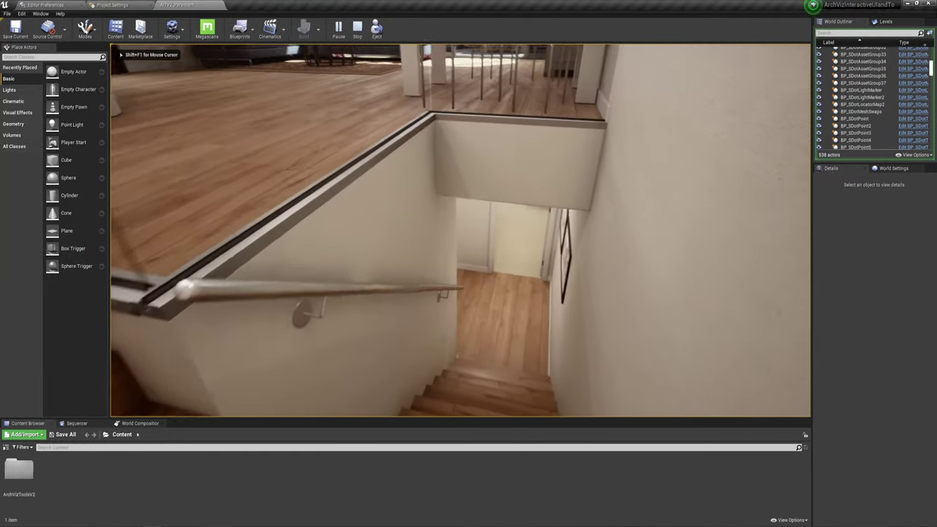
pyautogui.press('Tab')
pyautogui.click(497, 399)
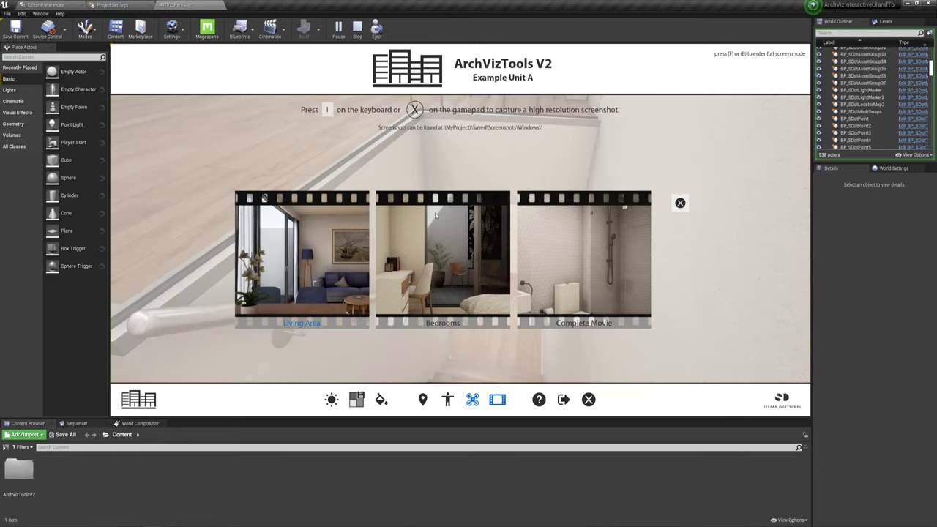
pyautogui.click(301, 266)
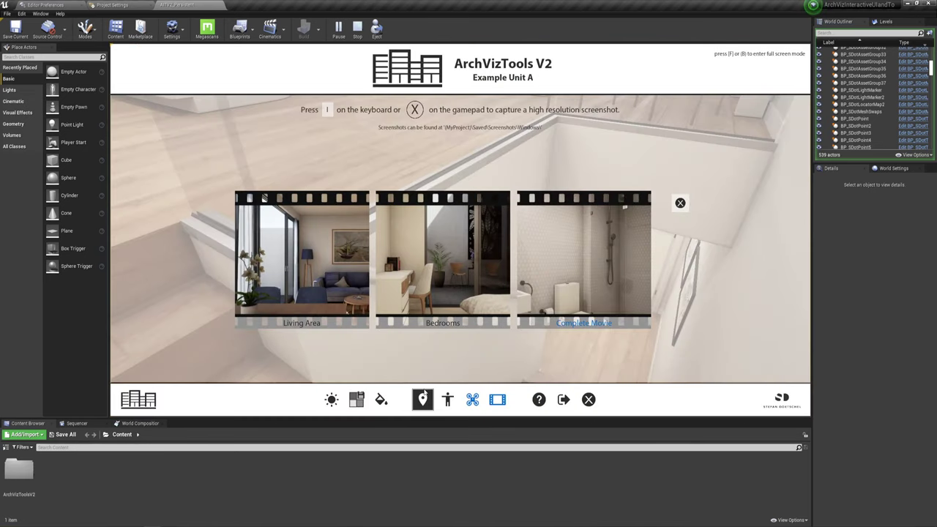
pyautogui.click(447, 399)
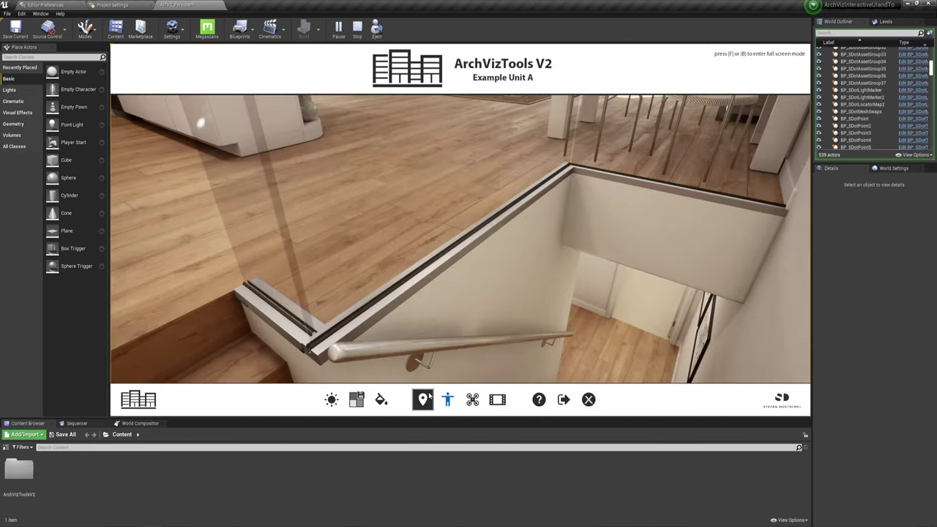
# Step: Teleport to the Living Room via the floor plan and bring up the exit menu
pyautogui.click(422, 399)
pyautogui.click(439, 176)
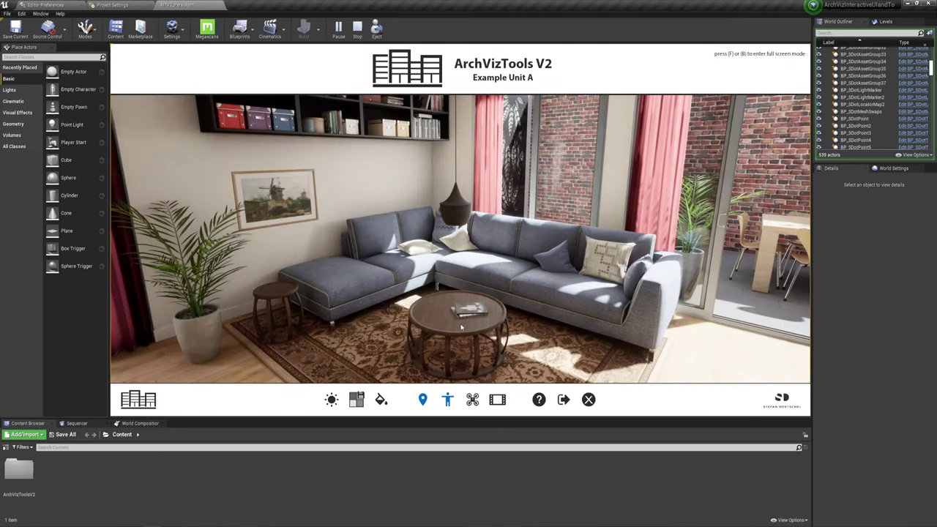
pyautogui.click(572, 402)
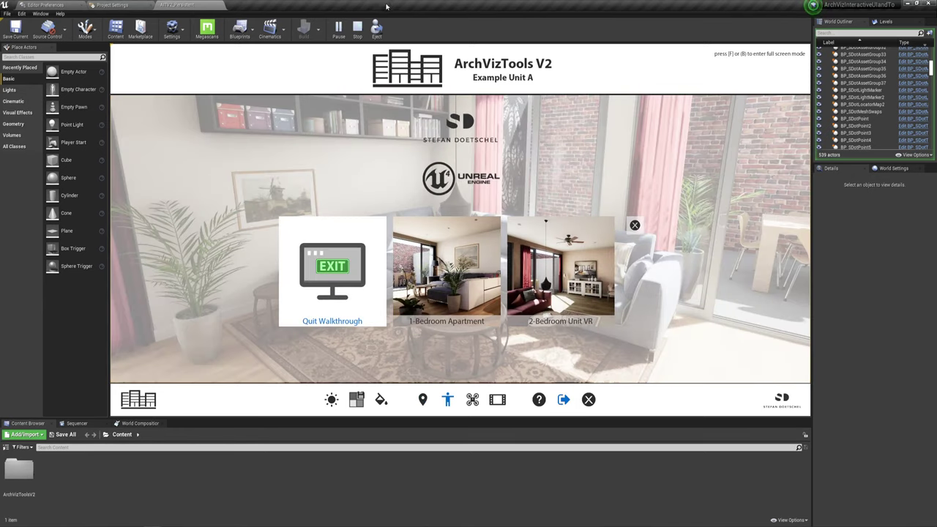
# Step: Stop the play session and switch to the ArchViz Interactive UI and Tools page in Chrome
pyautogui.click(358, 29)
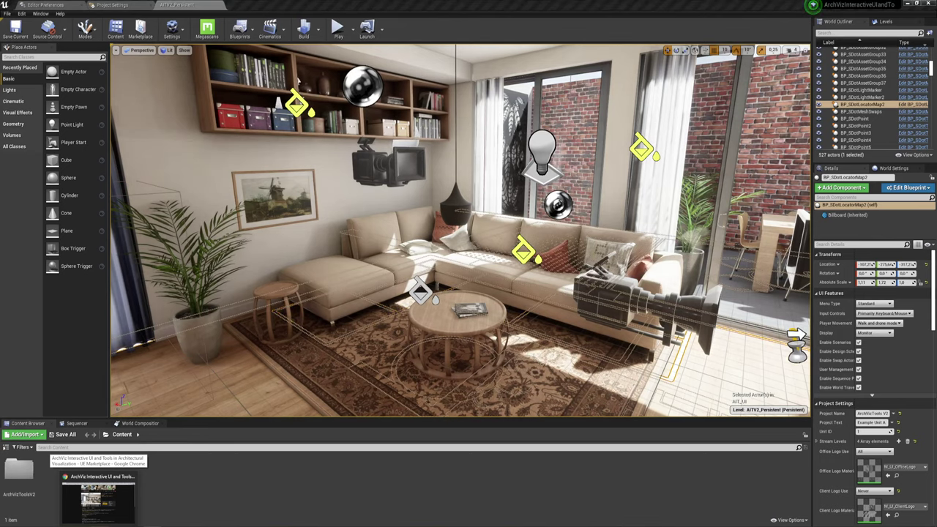
pyautogui.click(98, 492)
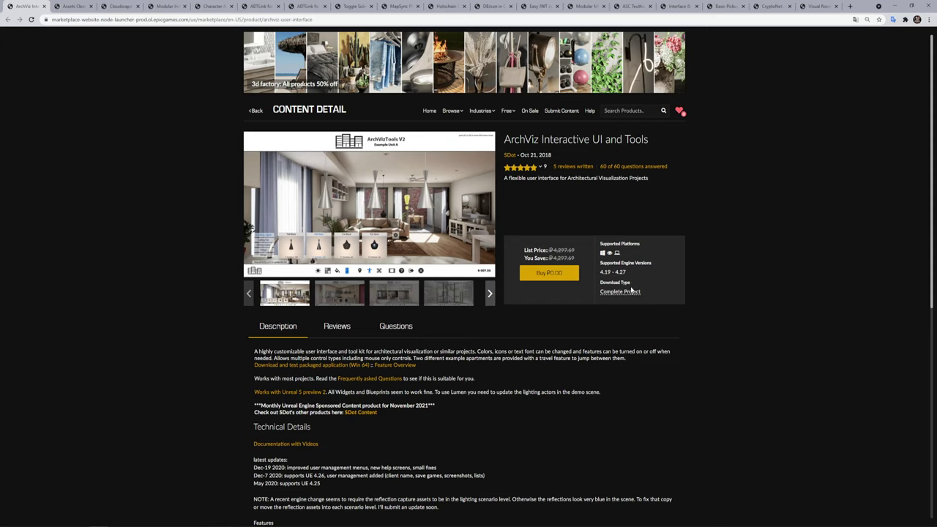
# Step: Show the Assets Cleaner product page and translate it into Russian
pyautogui.click(76, 4)
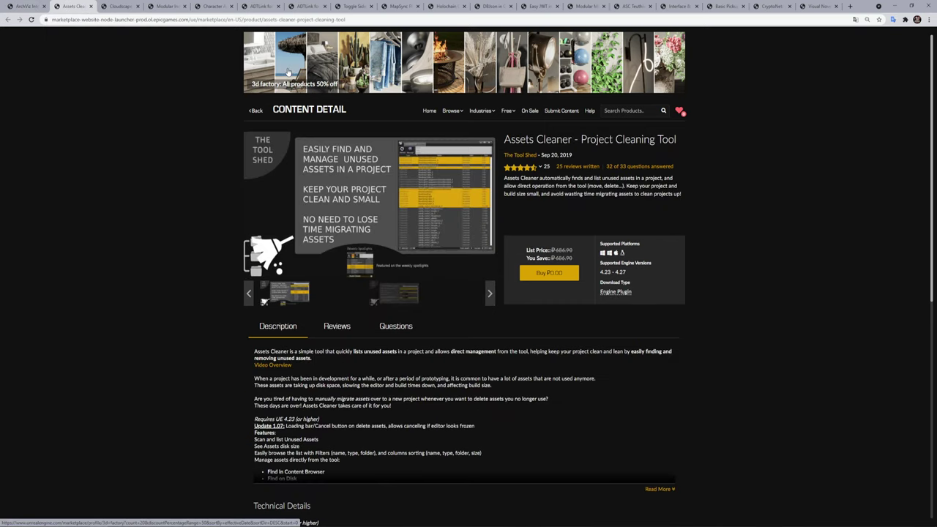
pyautogui.rightClick(774, 206)
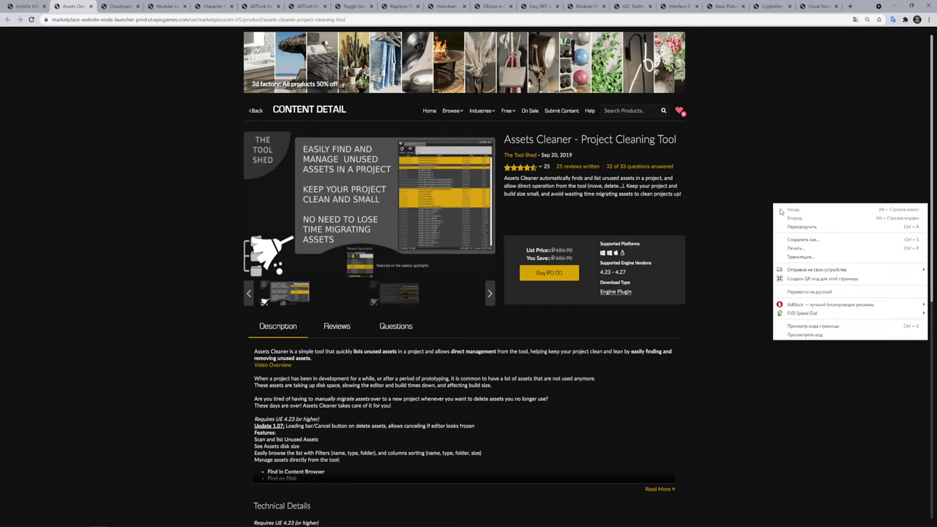
pyautogui.click(809, 293)
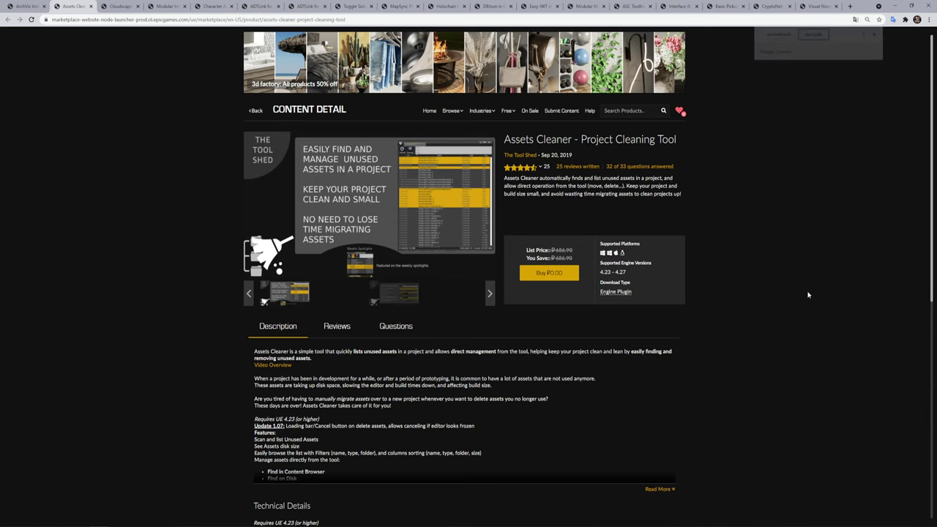
pyautogui.rightClick(731, 147)
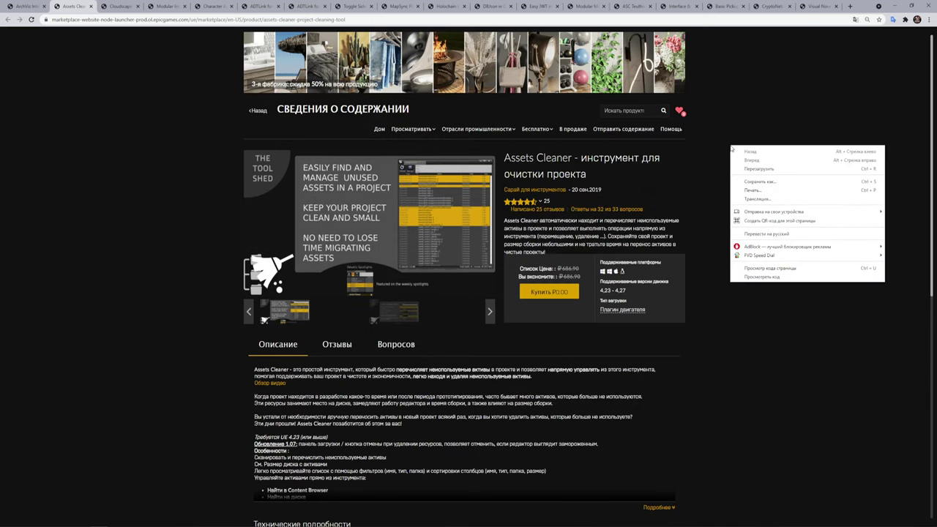
pyautogui.click(739, 95)
pyautogui.scroll(-1, 734, 224)
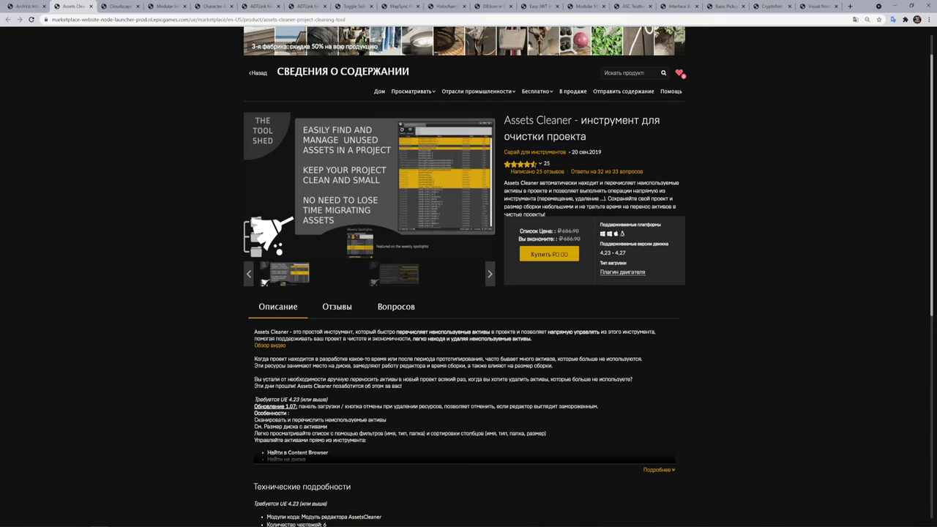
# Step: Close the ArchViz project editor and bring the DemoFAQ editor to the front
pyautogui.moveTo(154, 523)
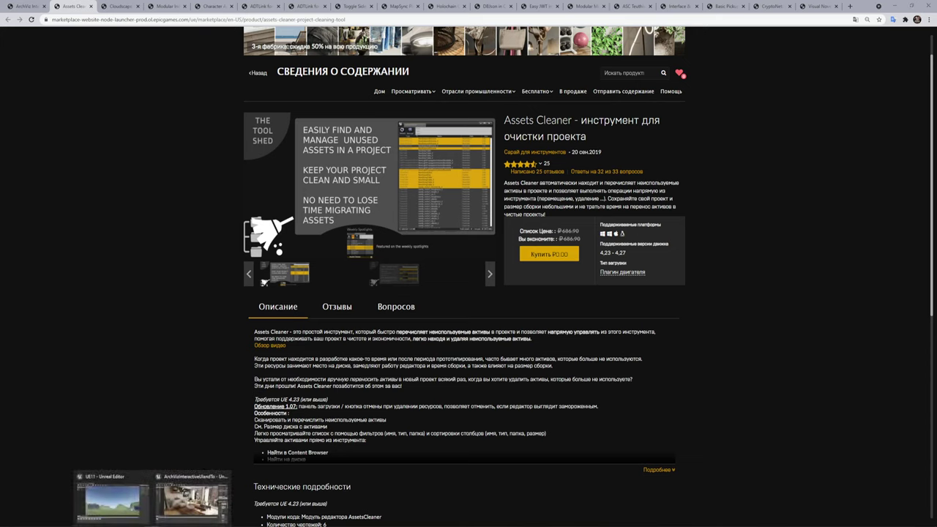
pyautogui.click(188, 504)
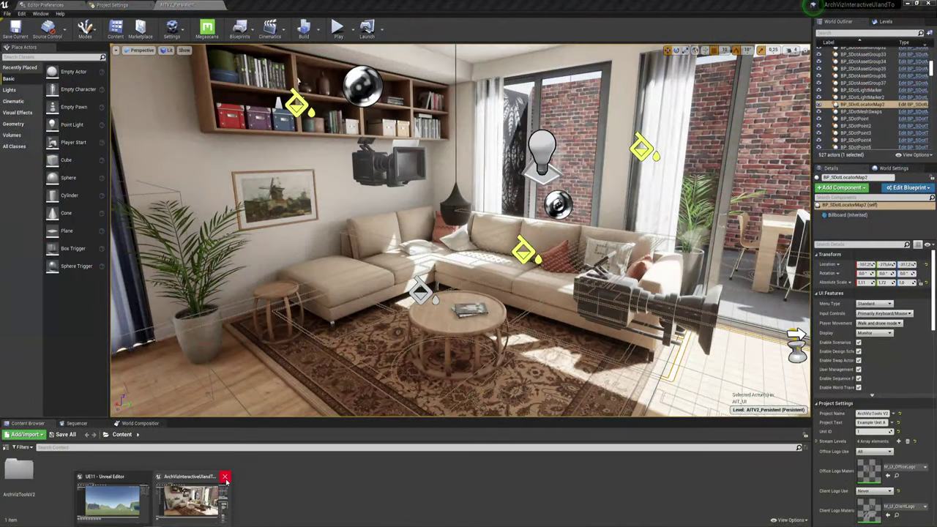
pyautogui.click(224, 478)
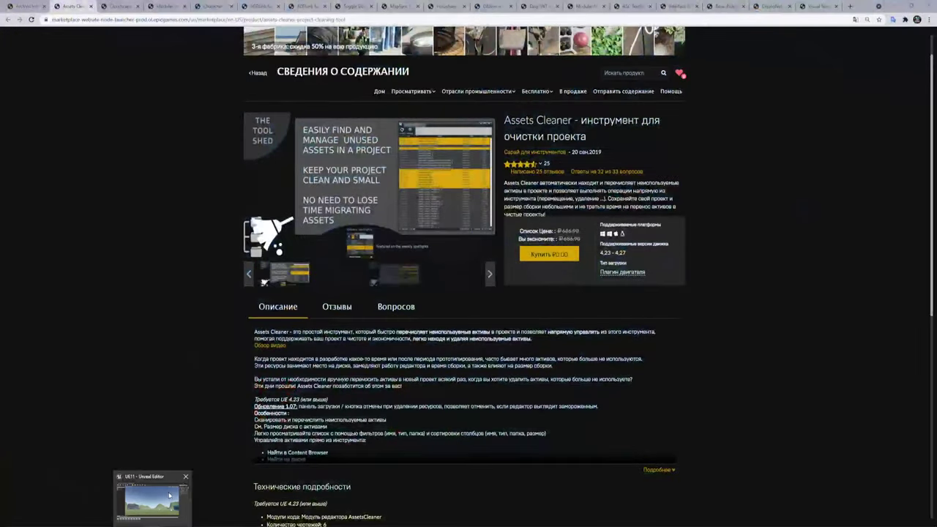
pyautogui.click(114, 498)
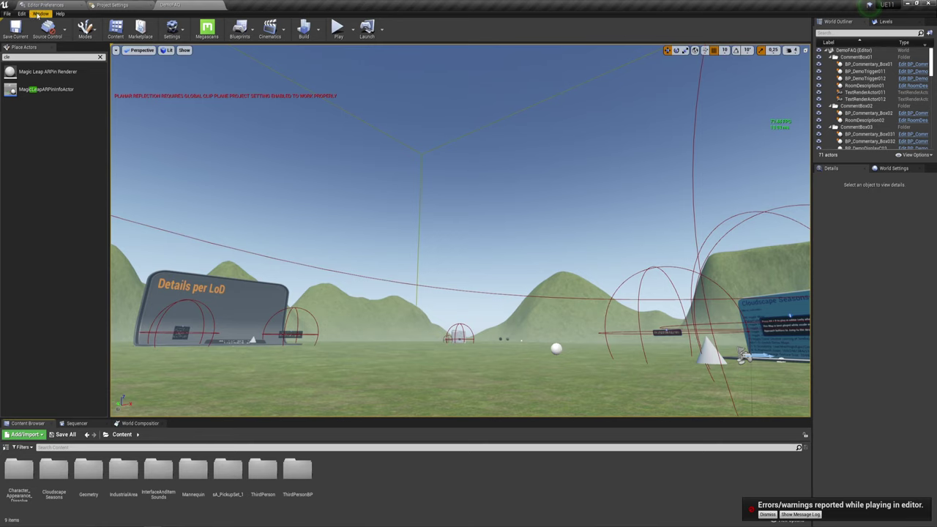
# Step: Search the Plugins list for 'cle' to confirm Assets Cleaner is enabled
pyautogui.click(17, 14)
pyautogui.click(37, 128)
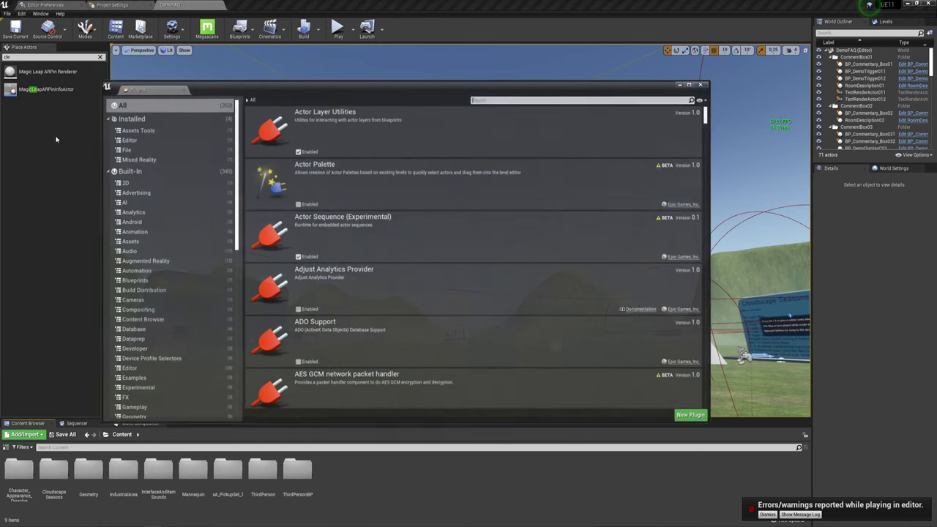
pyautogui.write('cle')
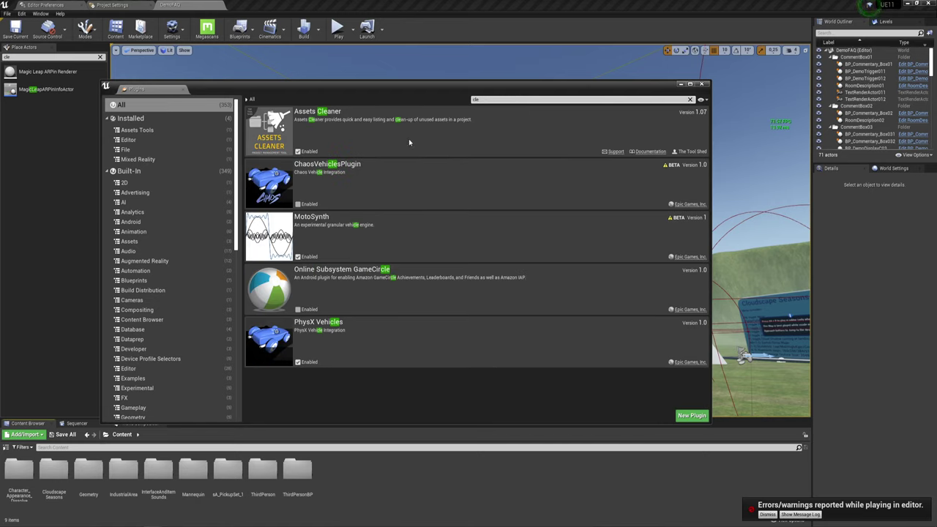
pyautogui.click(702, 86)
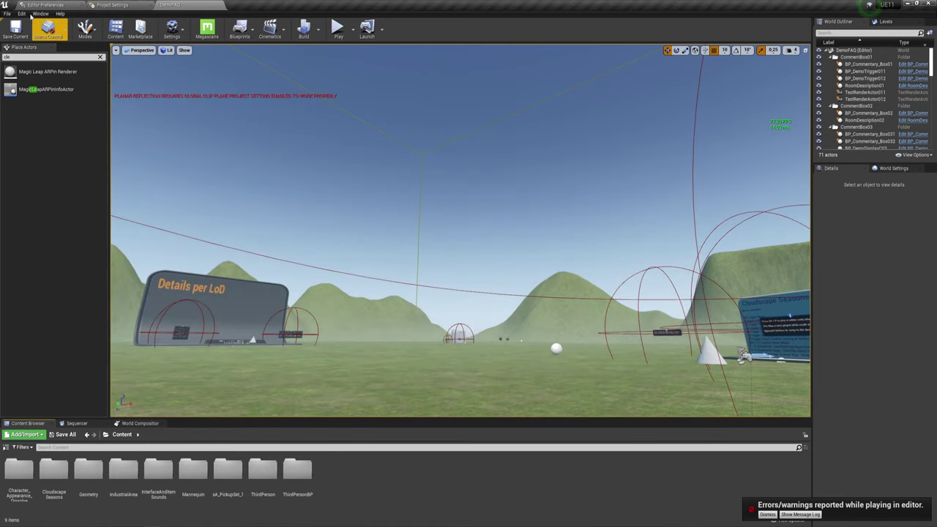
# Step: Launch Window > Assets Tools > Assets Cleaner to list the 170 unused assets
pyautogui.click(32, 14)
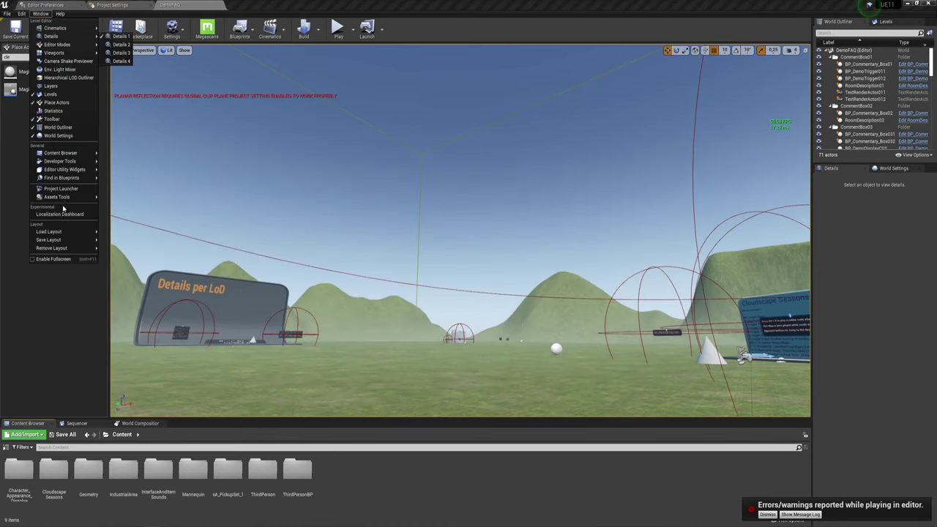
pyautogui.moveTo(65, 200)
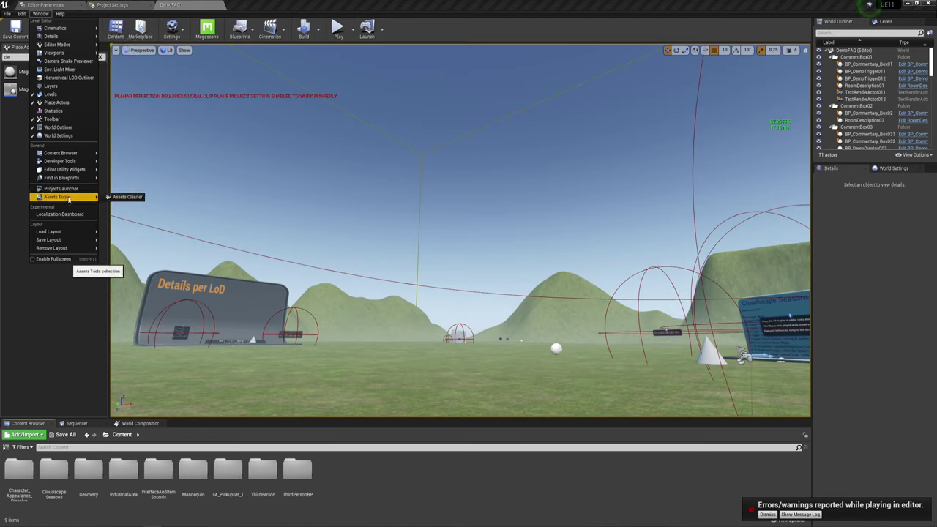
pyautogui.click(121, 199)
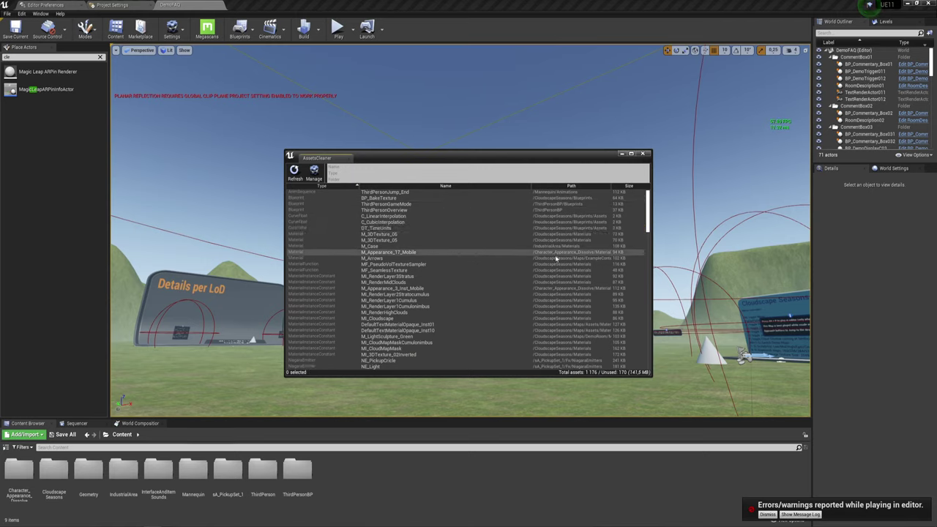
# Step: Reveal the unused Noise04 texture in its sA_PickupSet_1 Textures folder
pyautogui.moveTo(647, 196); pyautogui.dragTo(648, 332)
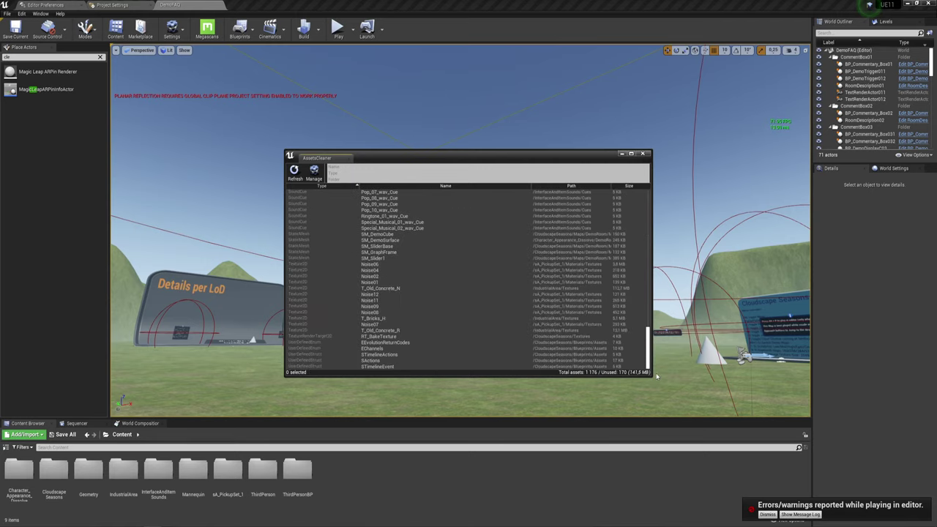
pyautogui.rightClick(371, 272)
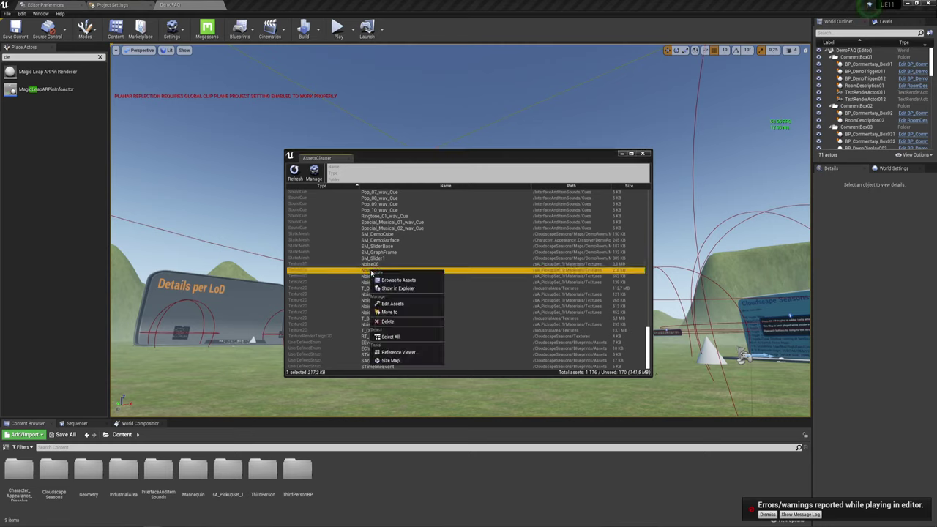
pyautogui.click(408, 280)
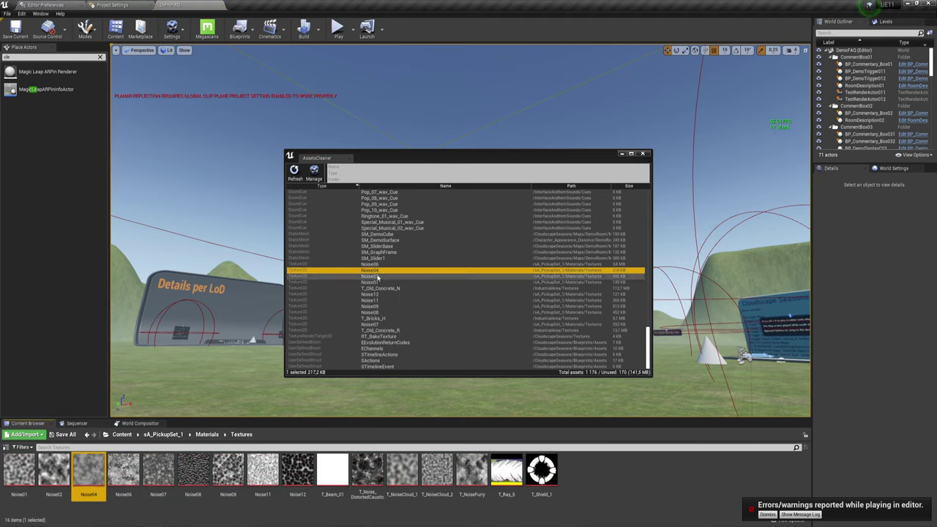
# Step: Check Noise04's 222,4 kB disk size in the Size Map, then close it
pyautogui.rightClick(376, 272)
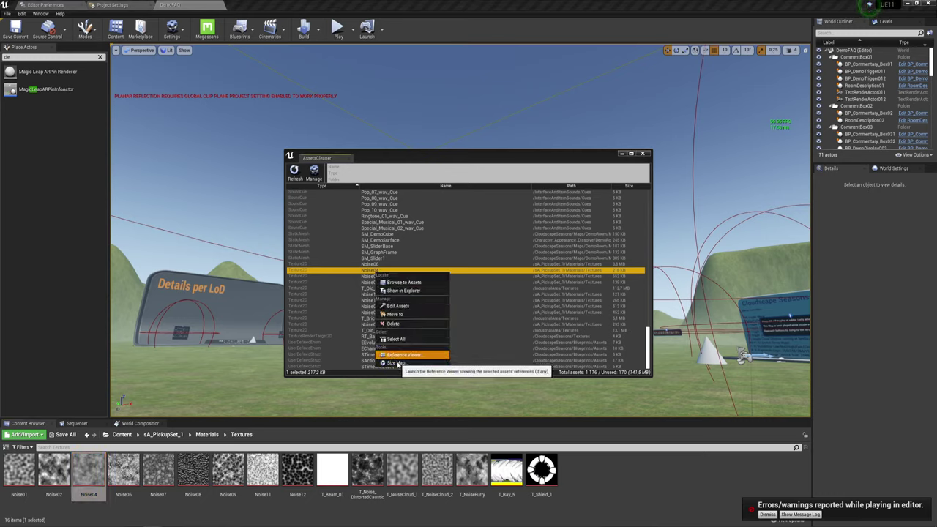
pyautogui.click(397, 363)
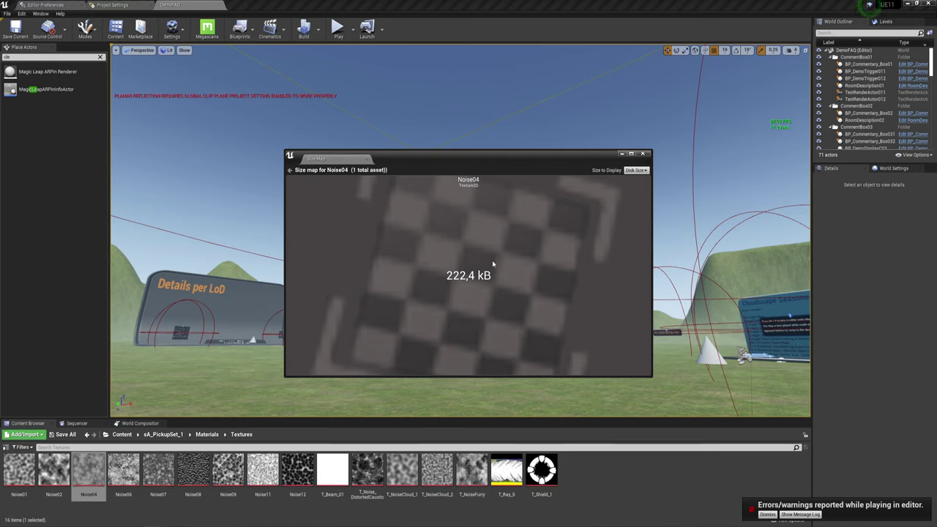
pyautogui.click(367, 159)
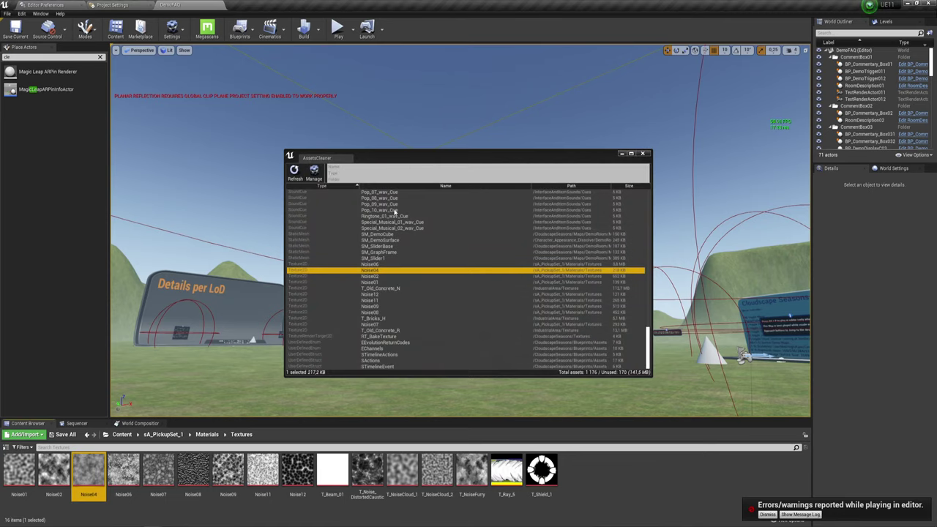
# Step: Inspect Noise04's references in the Reference Viewer, then close the graph
pyautogui.rightClick(375, 273)
pyautogui.click(402, 352)
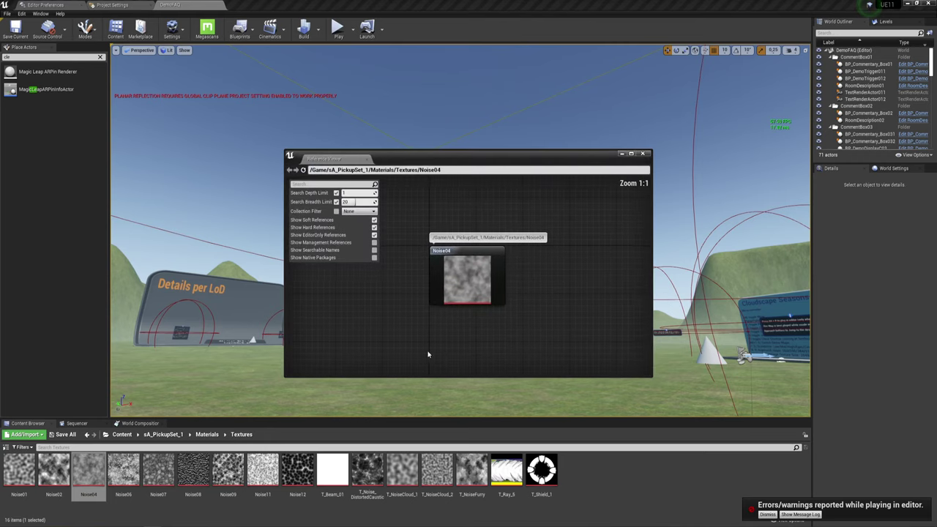
pyautogui.moveTo(401, 312); pyautogui.dragTo(546, 195)
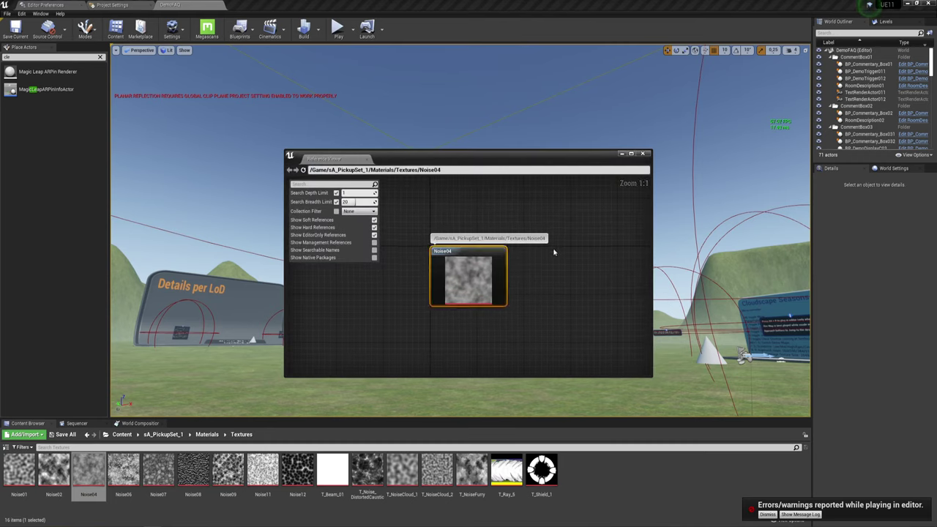
pyautogui.click(645, 154)
# Step: Start moving Noise04 to another folder but cancel without relocating it
pyautogui.rightClick(376, 283)
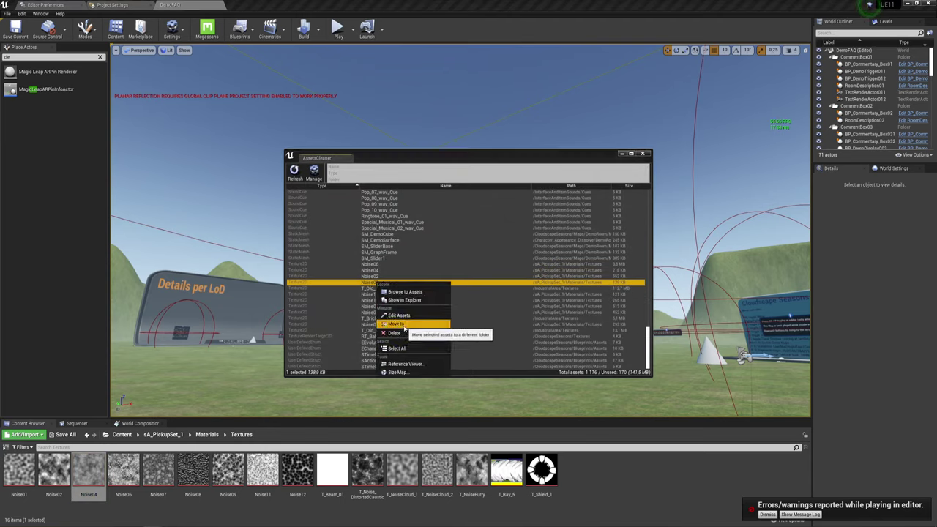
pyautogui.click(403, 327)
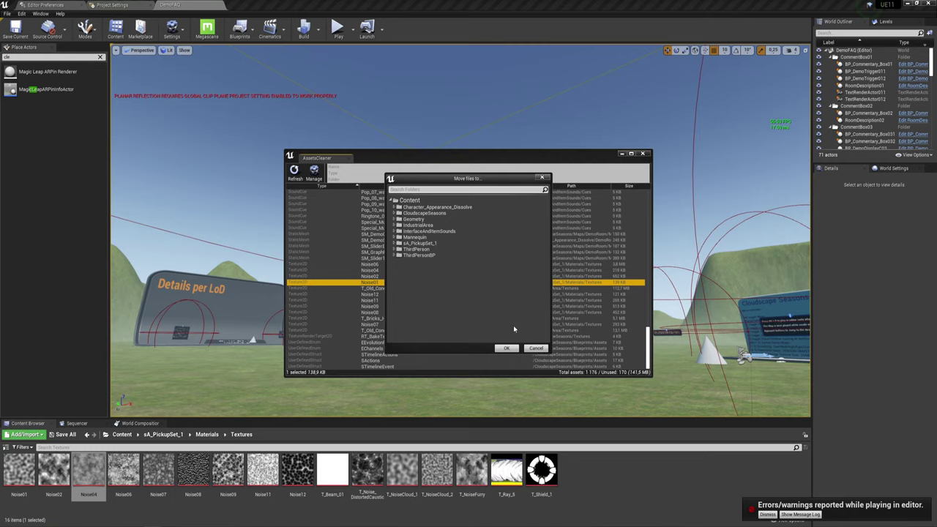
pyautogui.click(535, 349)
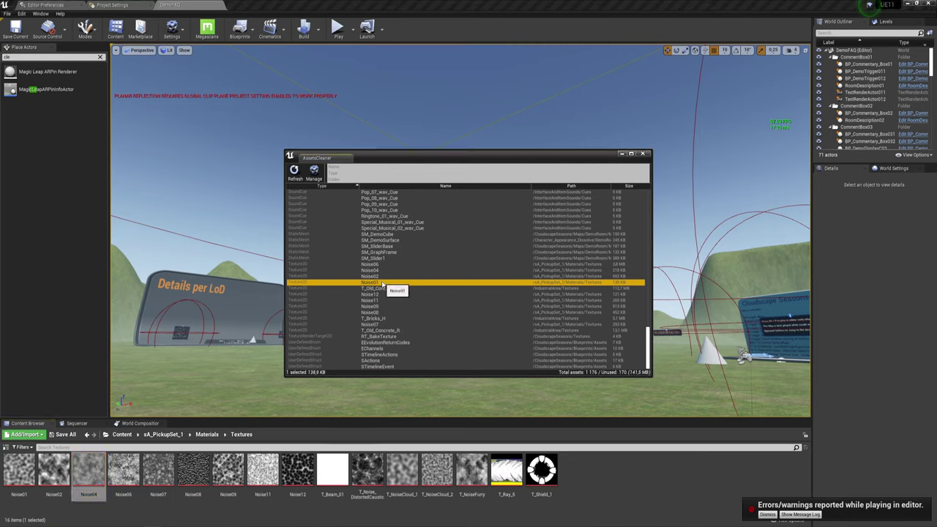
# Step: Look over other unused assets like Pop_09_wav_Cue and T_Old_Concrete_R, then close AssetsCleaner
pyautogui.rightClick(382, 284)
pyautogui.click(379, 252)
pyautogui.rightClick(387, 221)
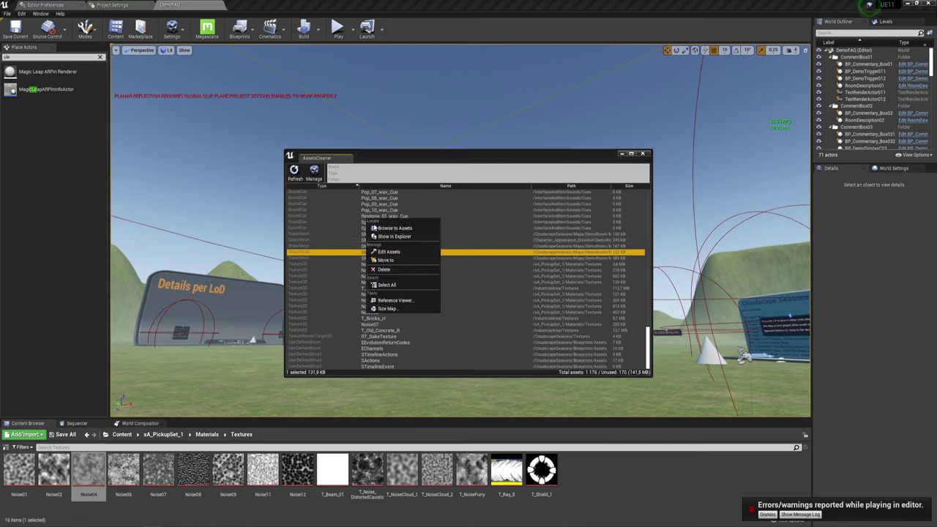
pyautogui.click(384, 204)
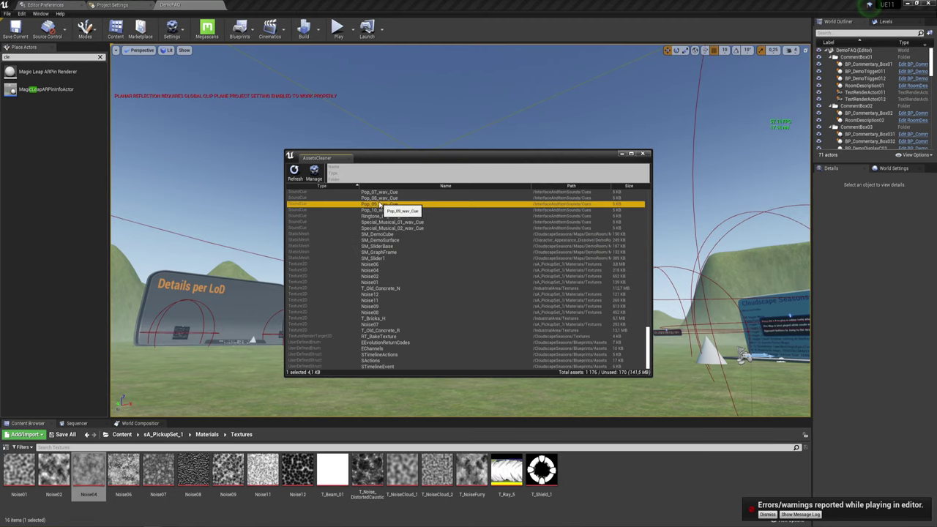
pyautogui.click(388, 331)
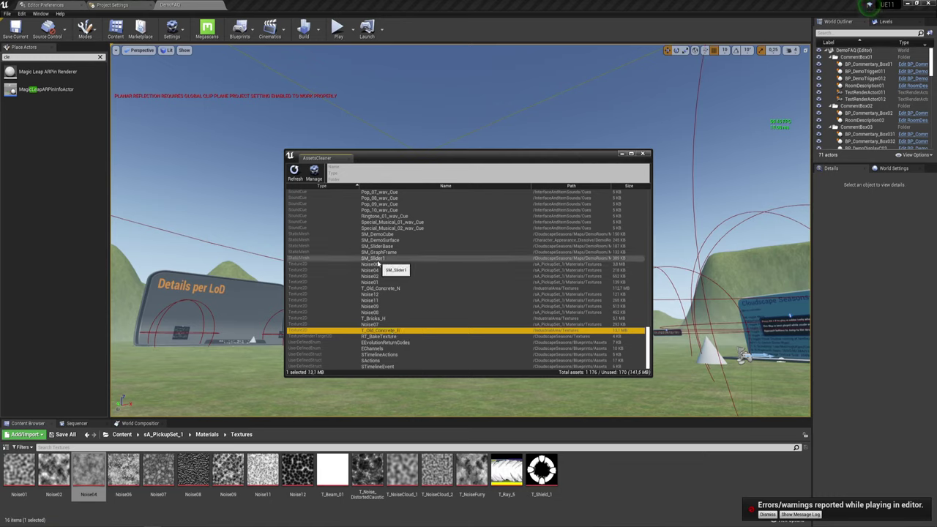
pyautogui.rightClick(379, 262)
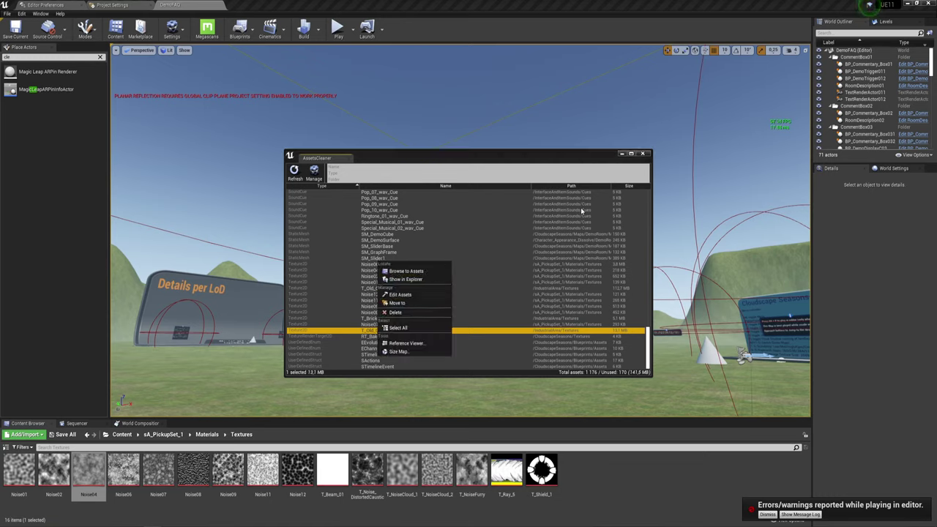
pyautogui.click(645, 155)
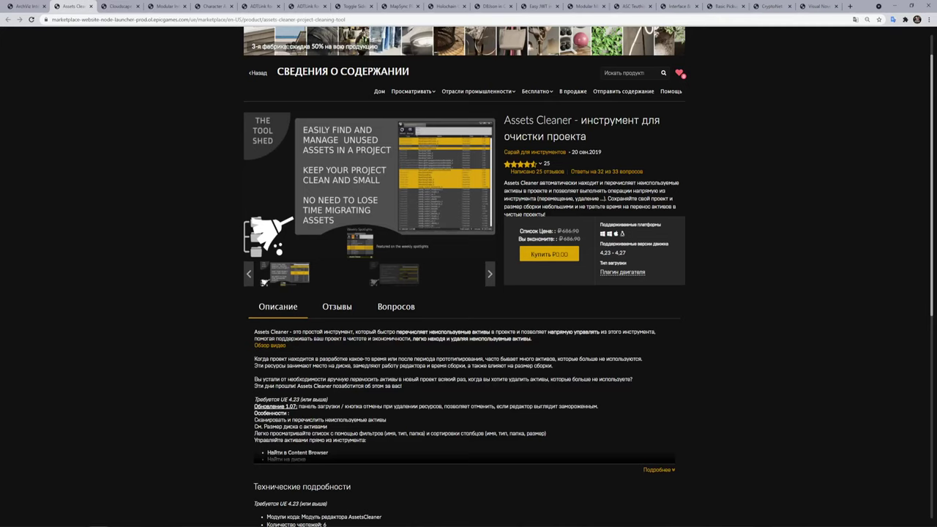
# Step: Read the Cloudscape Seasons page's screenshot and author details, then go back to Unreal Editor
pyautogui.click(119, 7)
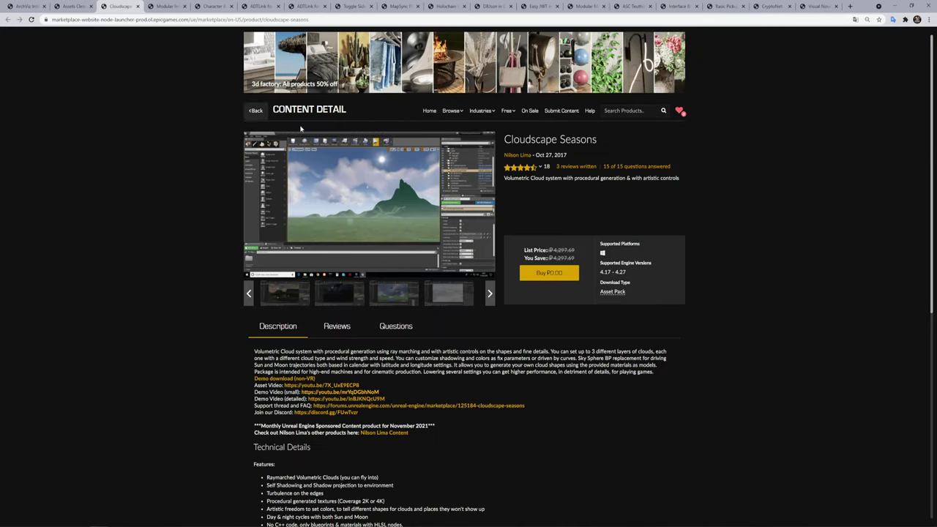
pyautogui.rightClick(456, 208)
pyautogui.click(568, 196)
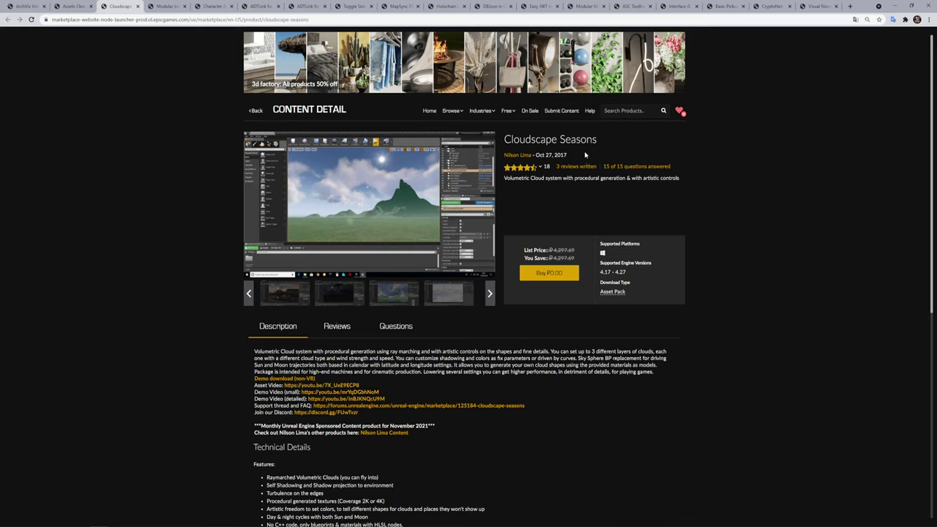
pyautogui.moveTo(504, 155); pyautogui.dragTo(545, 156)
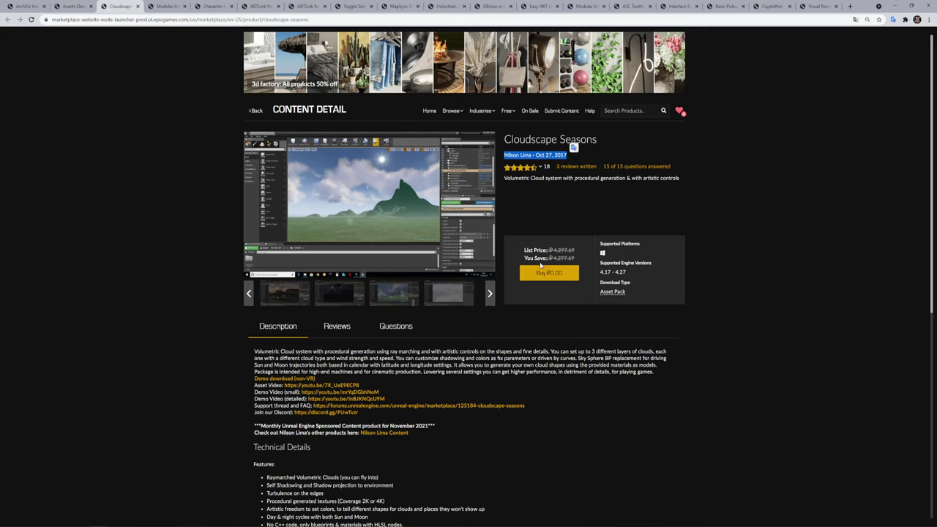
pyautogui.click(587, 190)
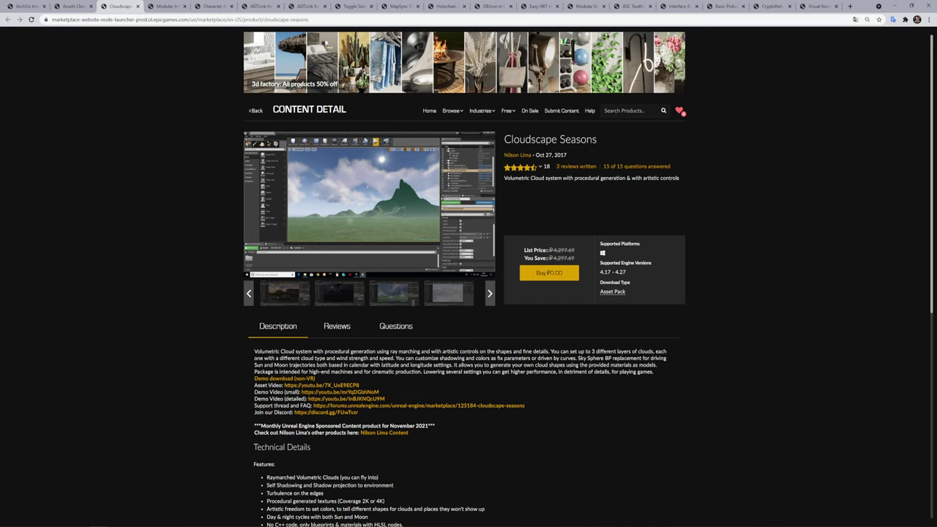
pyautogui.moveTo(152, 526)
pyautogui.click(152, 498)
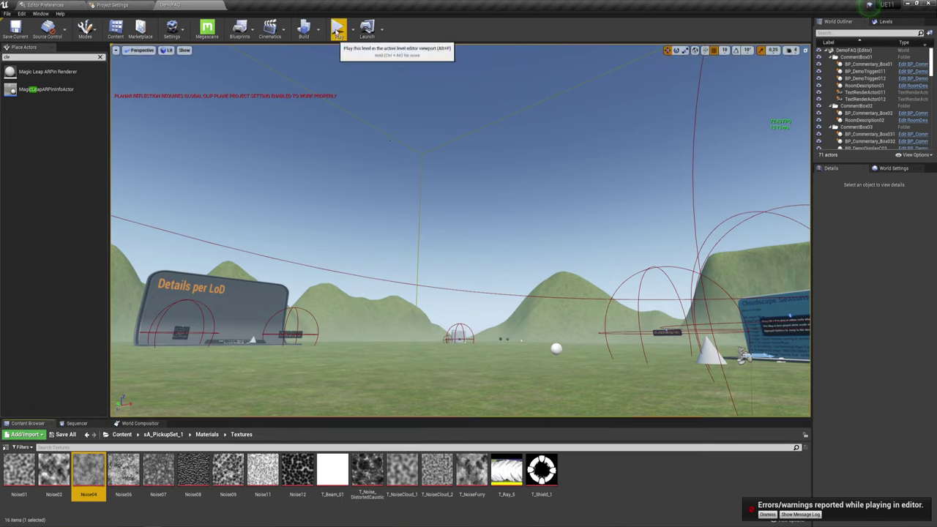
# Step: Return the Content Browser to the Content root and play the DemoFAQ level
pyautogui.click(122, 435)
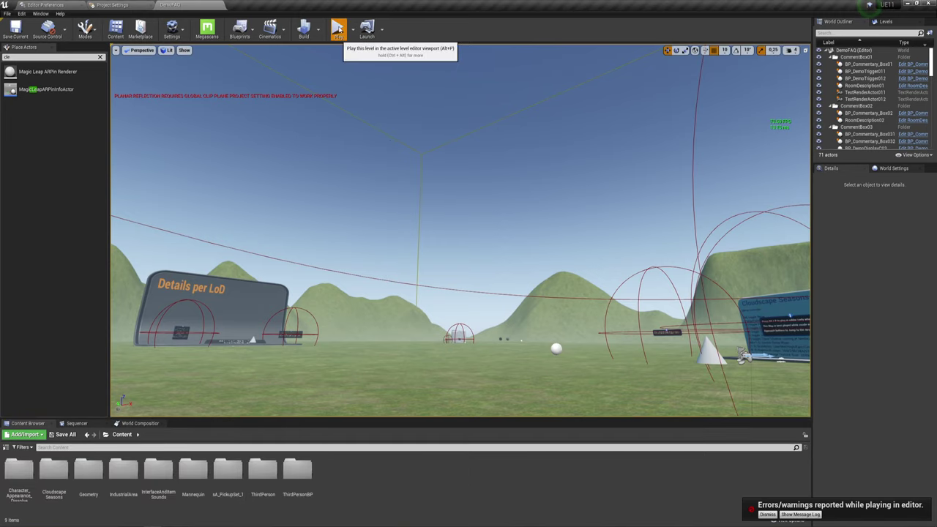
pyautogui.click(337, 28)
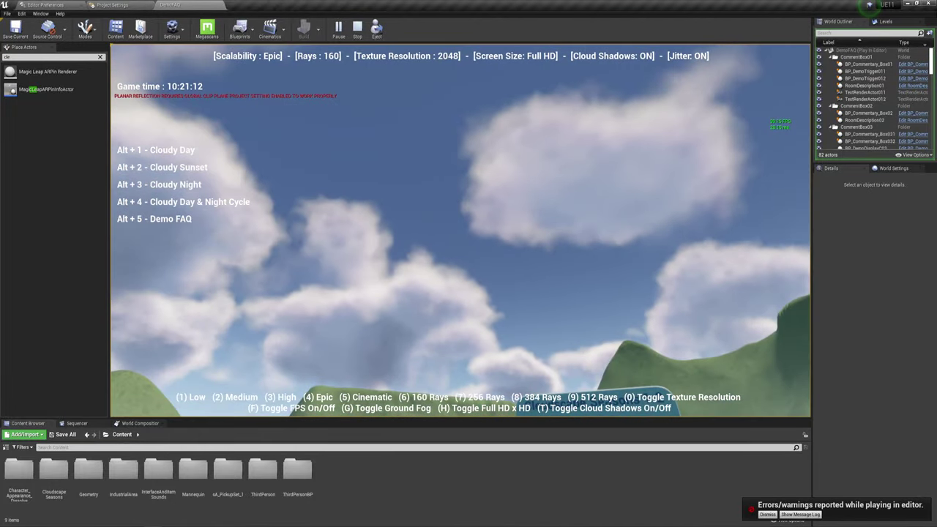
# Step: Cycle cloud scalability through Low, Medium, High, Epic and Cinematic
pyautogui.press('1')
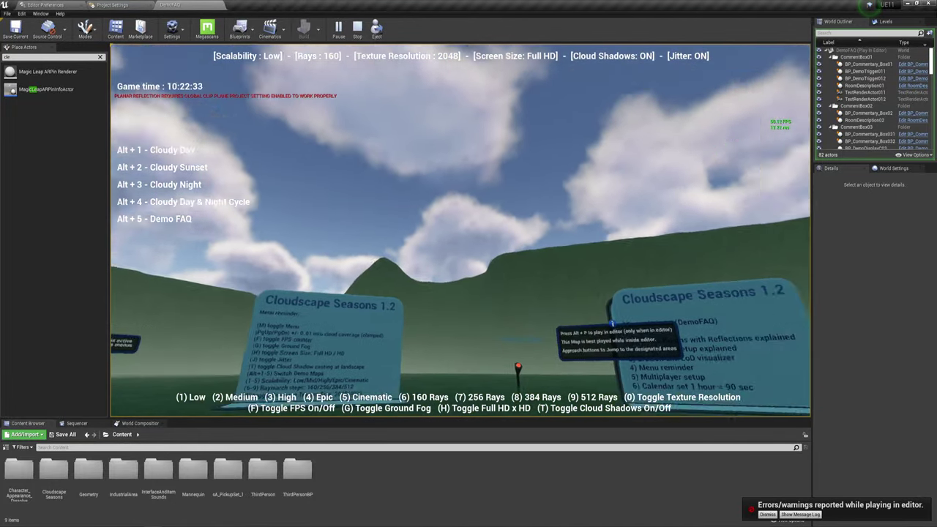
pyautogui.press('2')
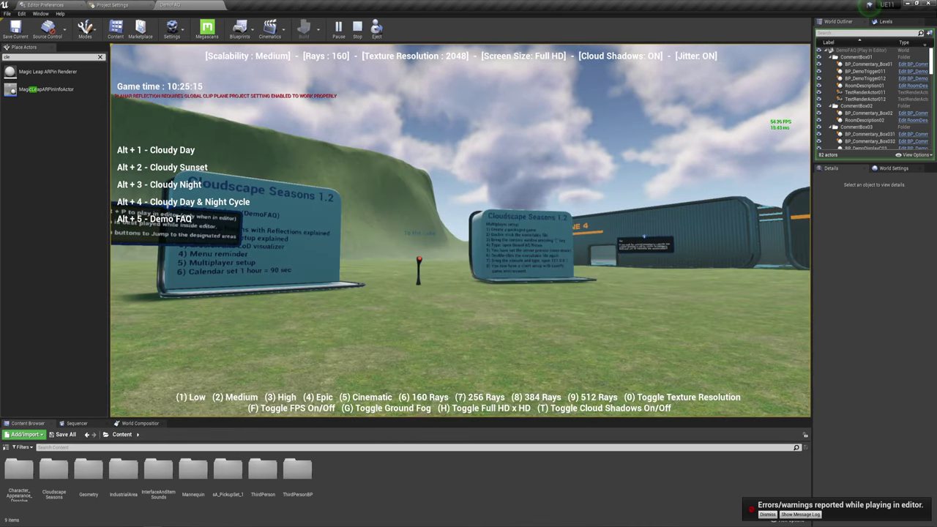
pyautogui.press('3')
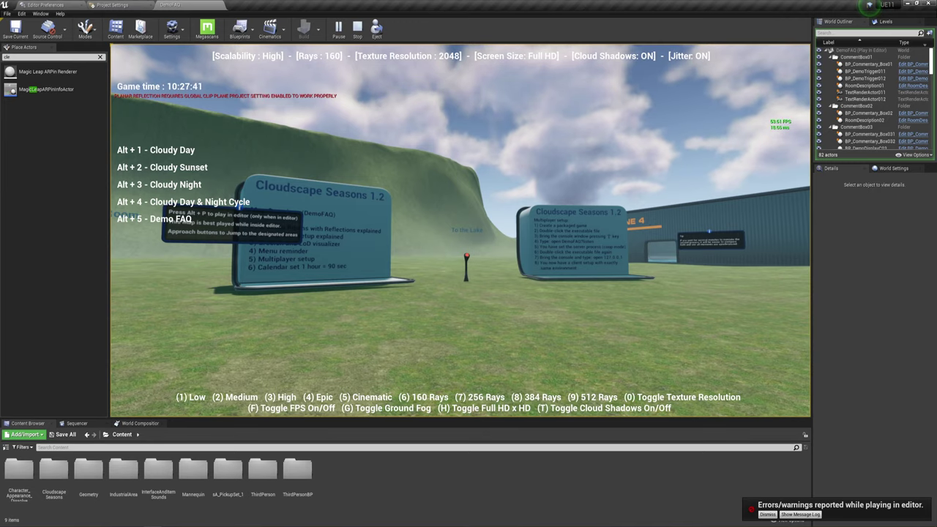
pyautogui.press('4')
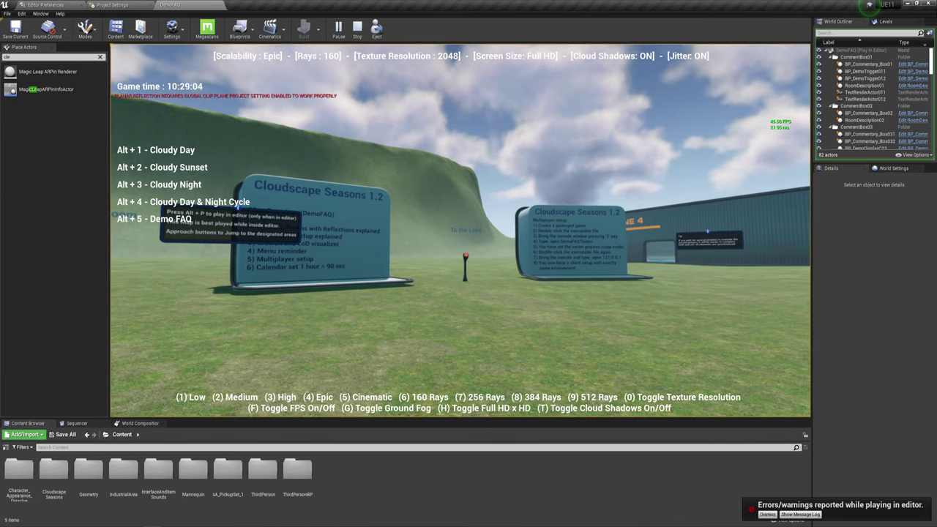
pyautogui.press('5')
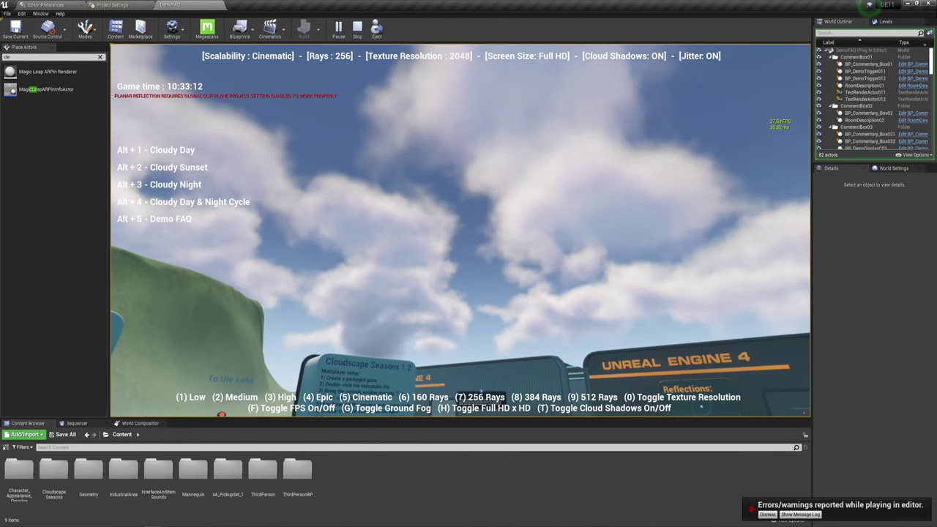
# Step: Raise the cloud ray count, set texture resolution to 4096, and disable cloud shadows
pyautogui.press('8')
pyautogui.press('0')
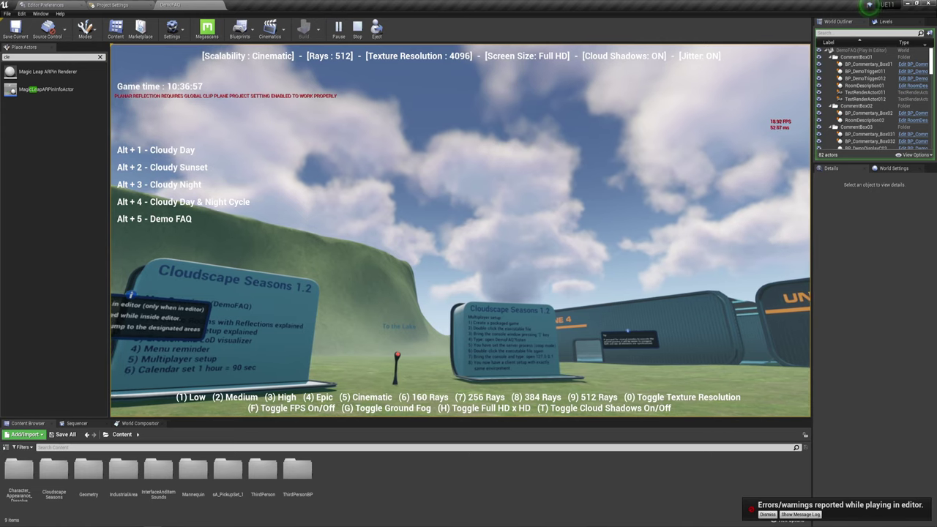
pyautogui.press('t')
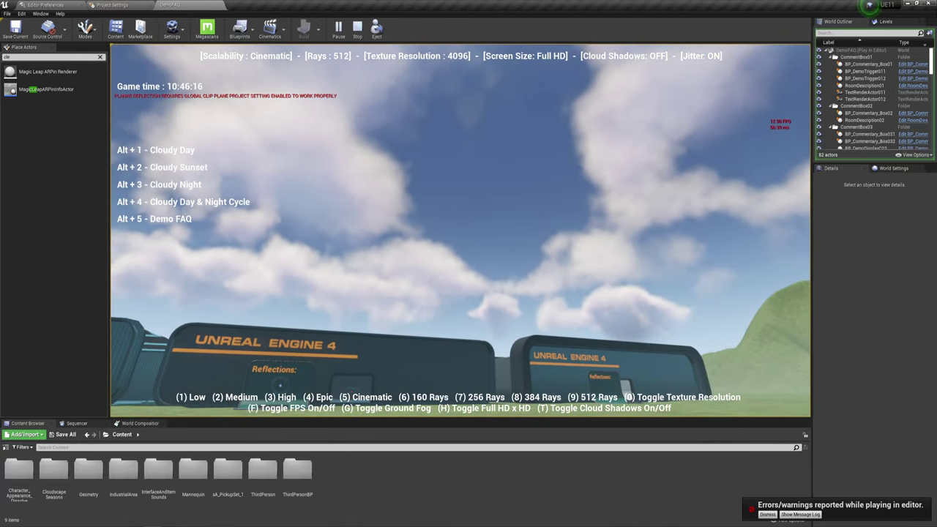
# Step: Compare scalability at Low, High and Medium, ending on Low
pyautogui.press('1')
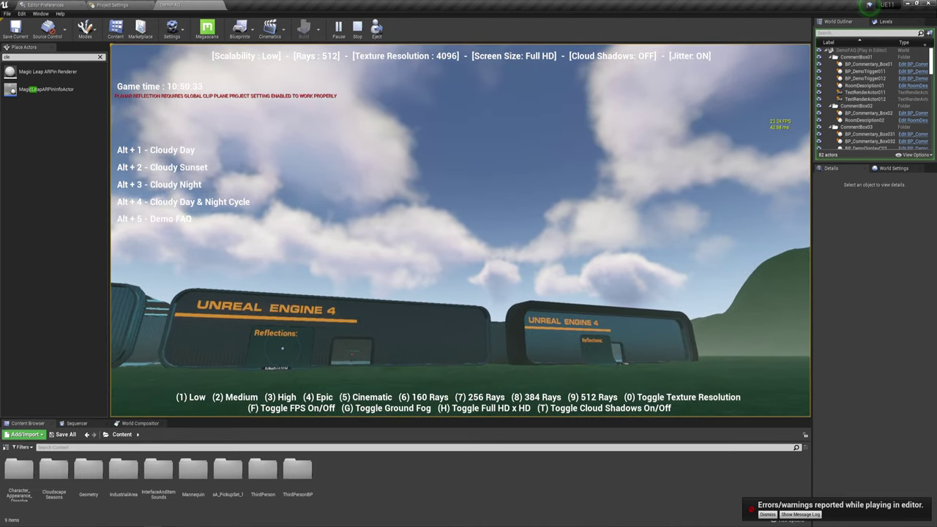
pyautogui.press('3')
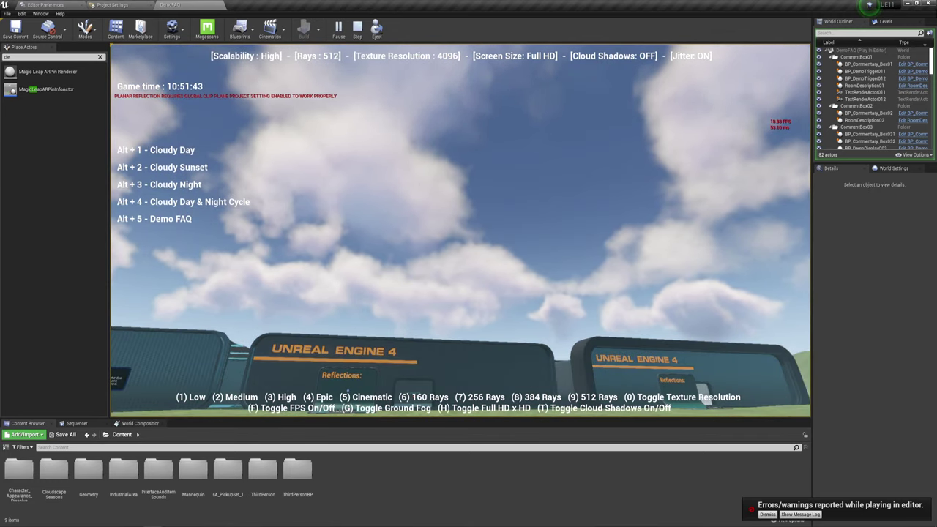
pyautogui.press('2')
pyautogui.press('1')
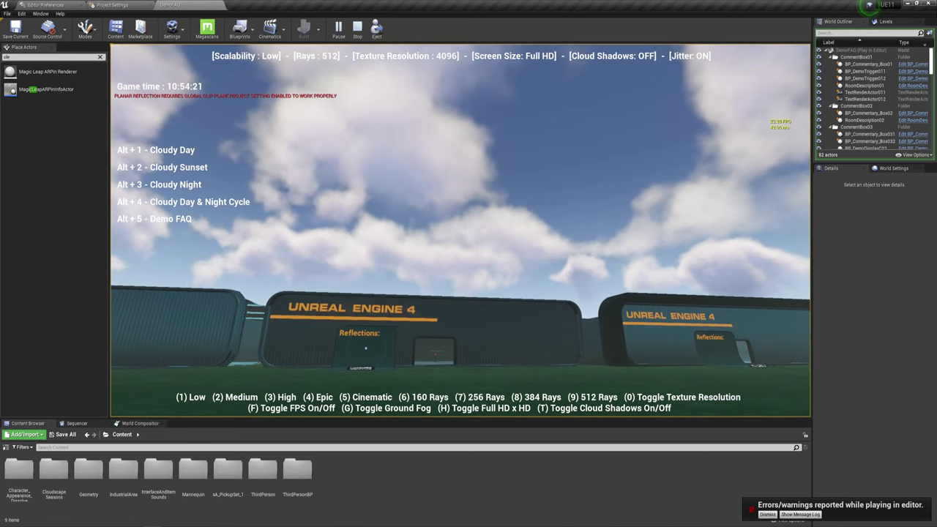
# Step: Stop playing and fly the camera toward the Unreal Engine 4 buildings and comment boxes
pyautogui.press('Escape')
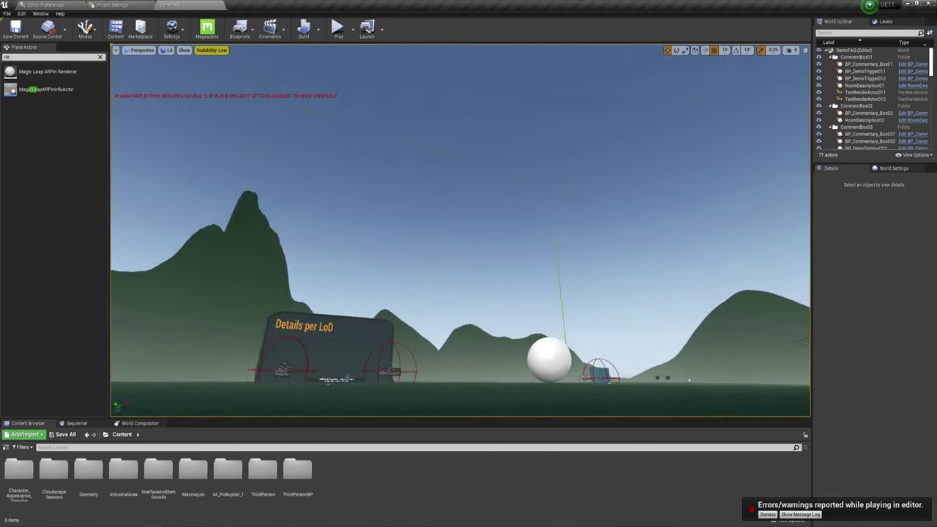
pyautogui.moveTo(460, 230); pyautogui.dragTo(459, 230, button='right')
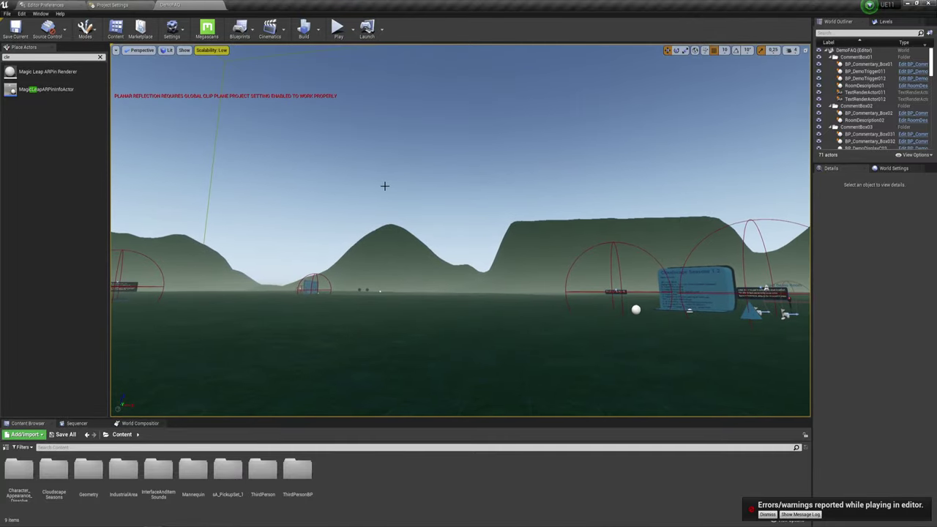
pyautogui.moveTo(384, 186)
pyautogui.mouseDown(button='right')
pyautogui.moveTo(754, 374)
pyautogui.moveTo(765, 311)
pyautogui.moveTo(806, 315)
pyautogui.mouseUp(button='right')
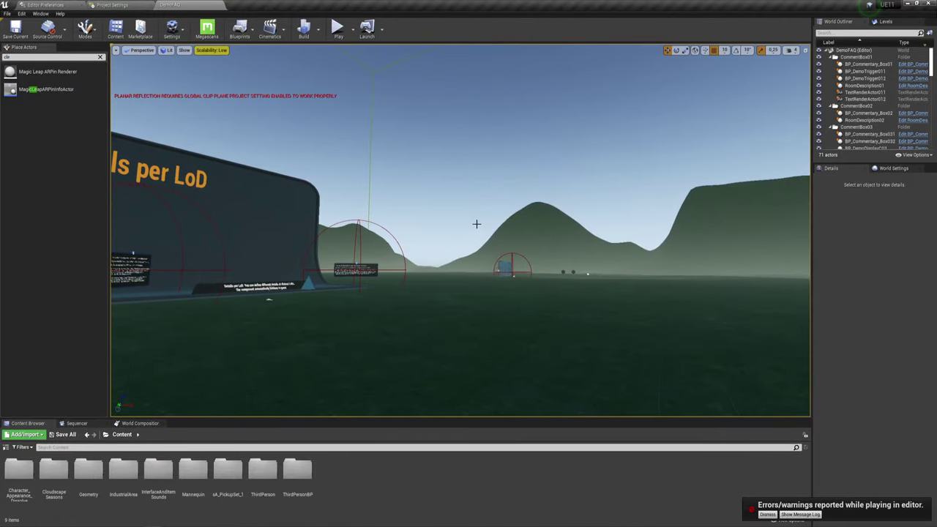
pyautogui.moveTo(563, 228); pyautogui.dragTo(751, 230, button='right')
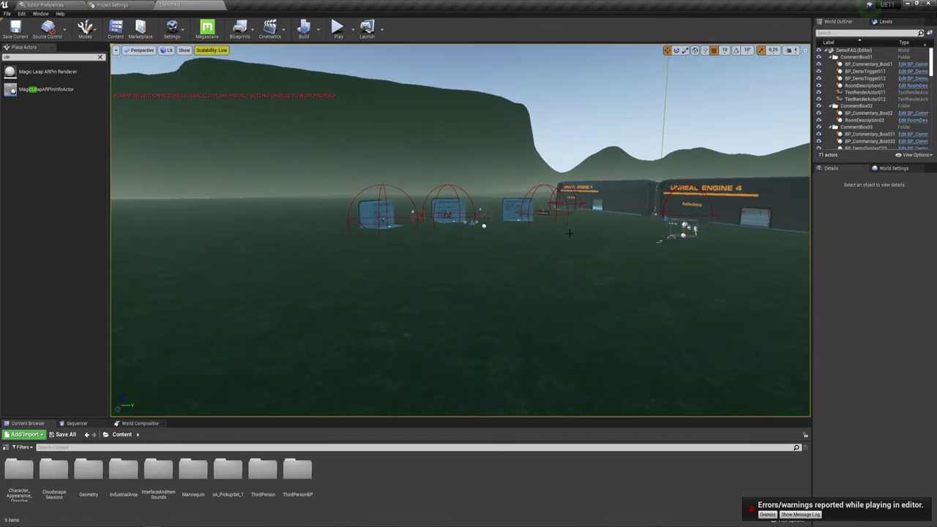
# Step: Play the level again, walk toward the First Demo Room, then stop playing
pyautogui.click(338, 28)
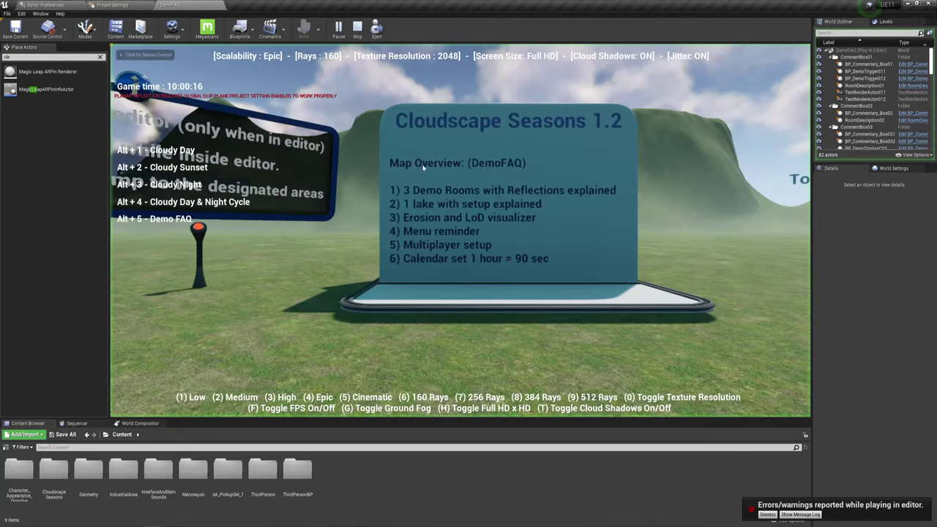
pyautogui.press('w')
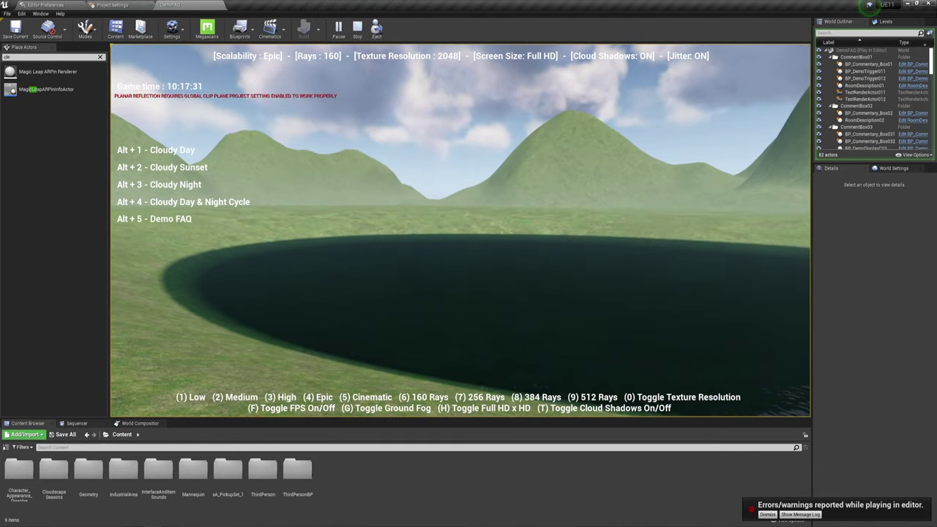
pyautogui.press('Escape')
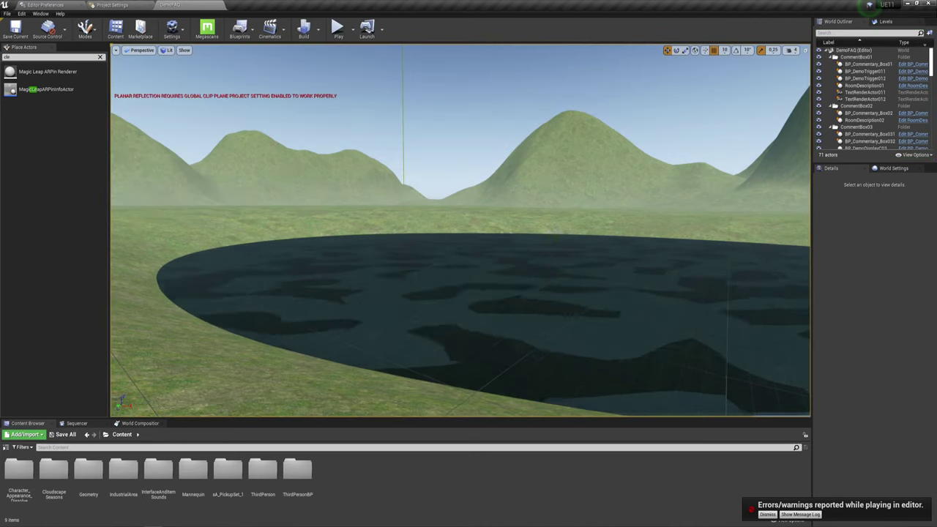
# Step: Bring up Chrome and switch to the Modular Industrial Area product page
pyautogui.moveTo(98, 525)
pyautogui.click(98, 501)
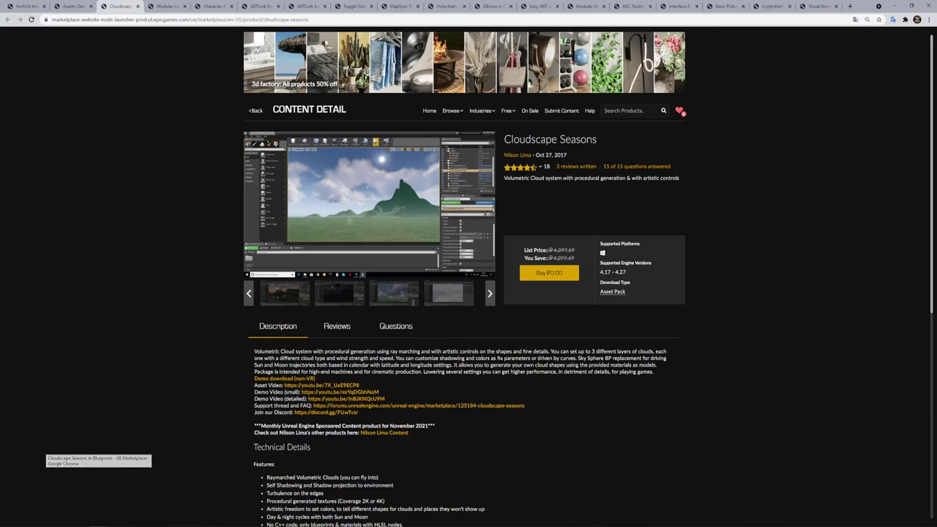
pyautogui.click(177, 7)
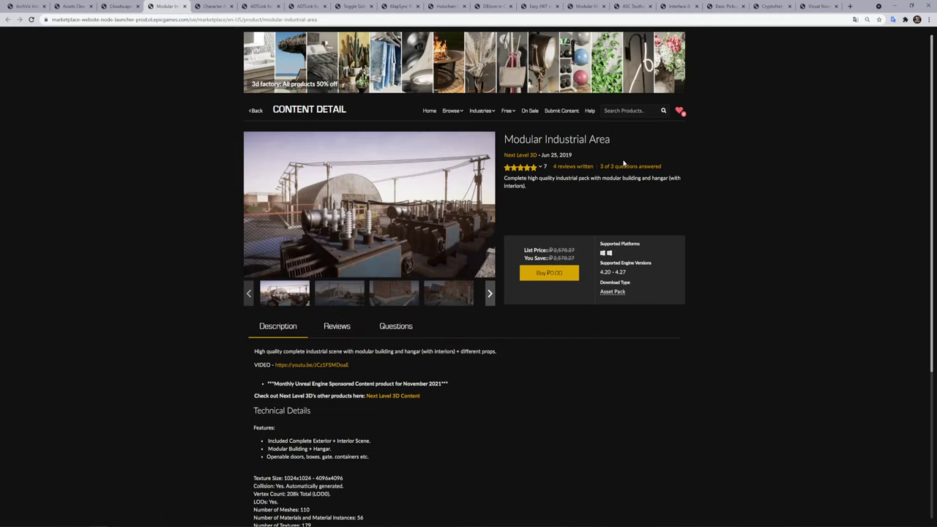
# Step: Translate the Modular Industrial Area page into Russian and scroll through it
pyautogui.rightClick(708, 188)
pyautogui.click(759, 270)
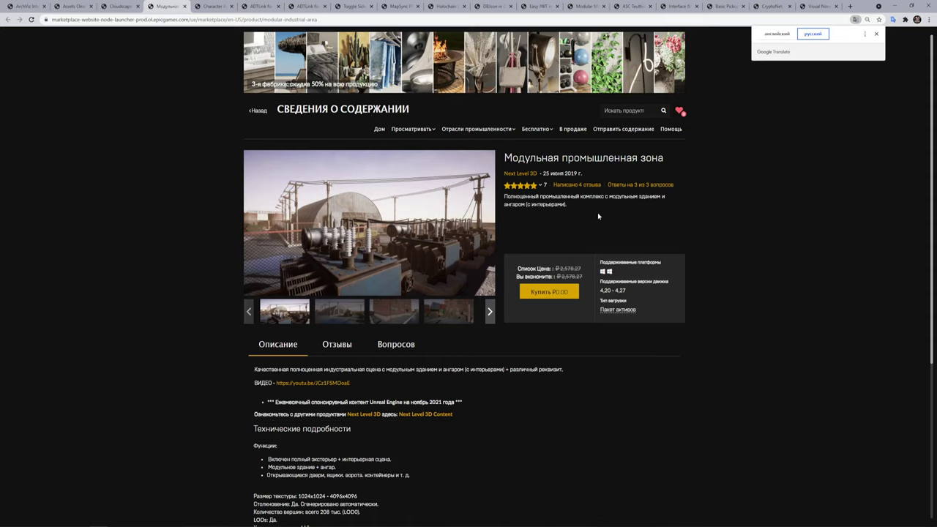
pyautogui.scroll(-3, 677, 426)
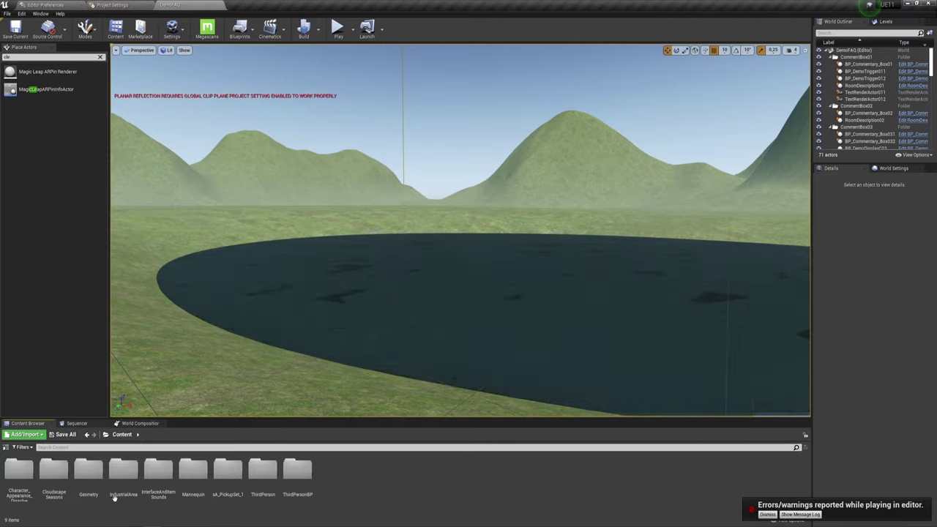
# Step: Load IndustrialArea > Maps > Overview and look around the industrial buildings
pyautogui.doubleClick(131, 474)
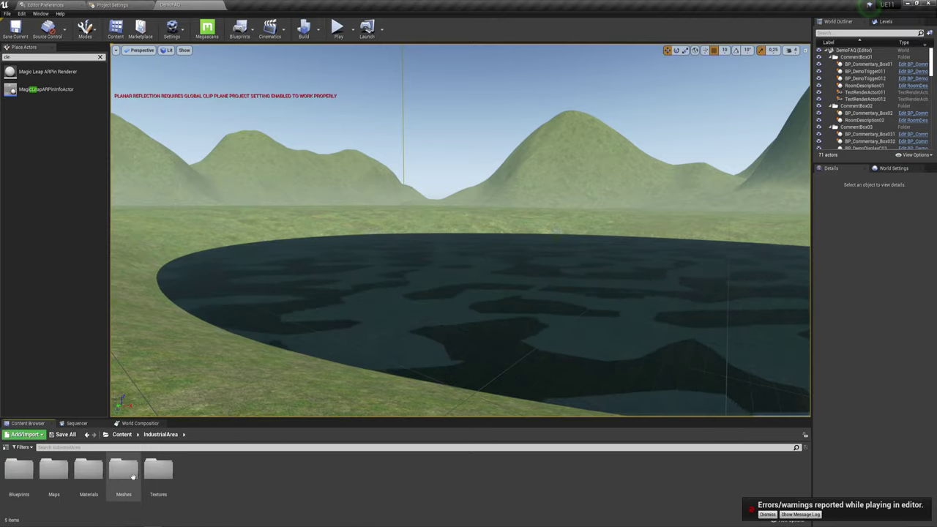
pyautogui.doubleClick(53, 470)
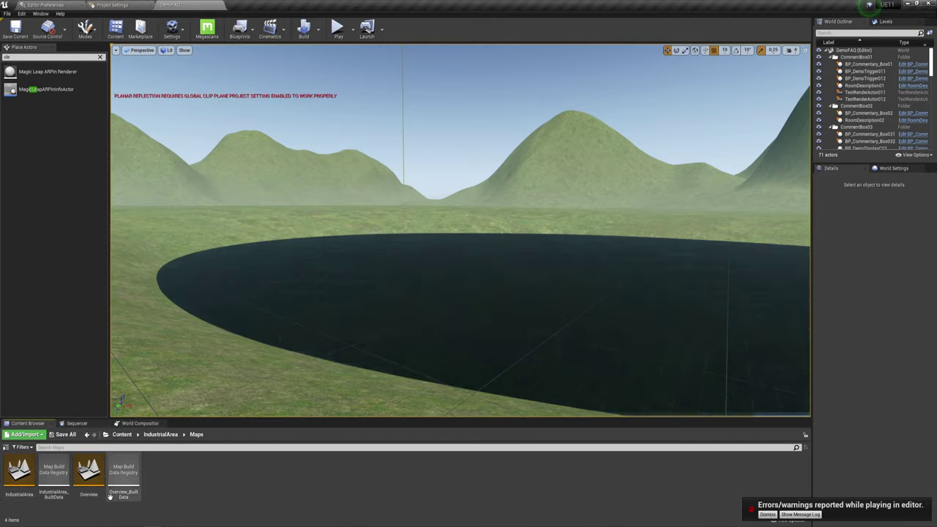
pyautogui.doubleClick(89, 472)
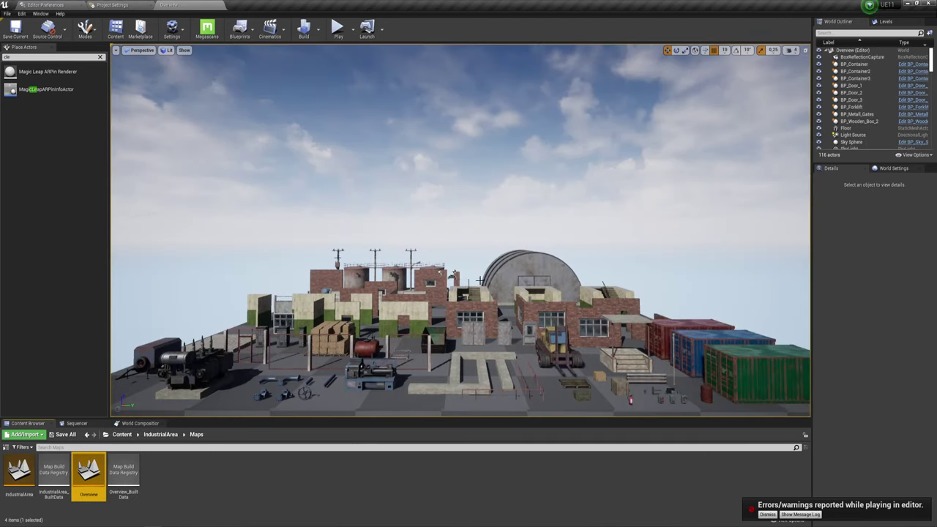
pyautogui.moveTo(509, 241)
pyautogui.mouseDown(button='right')
pyautogui.moveTo(503, 207)
pyautogui.moveTo(442, 199)
pyautogui.moveTo(545, 258)
pyautogui.moveTo(517, 251)
pyautogui.mouseUp(button='right')
pyautogui.click(545, 258)
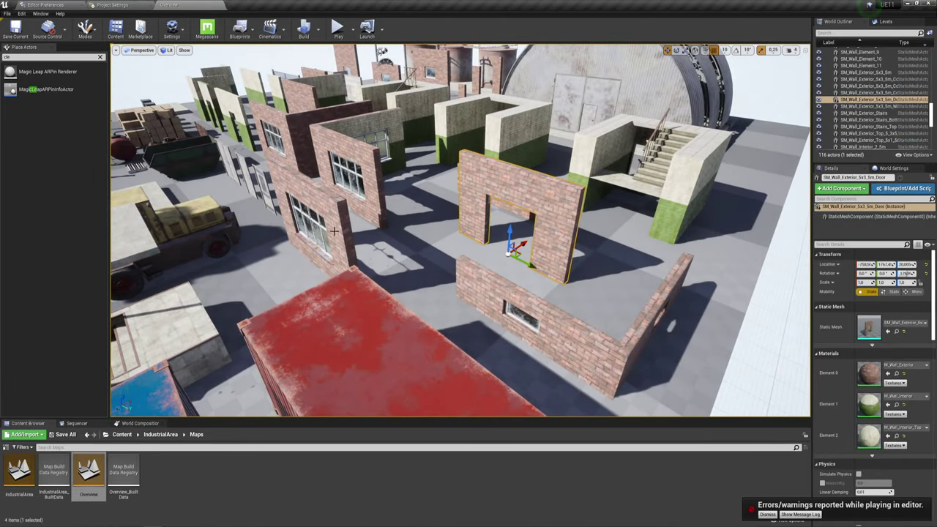
pyautogui.click(334, 231)
pyautogui.moveTo(334, 232); pyautogui.dragTo(515, 306)
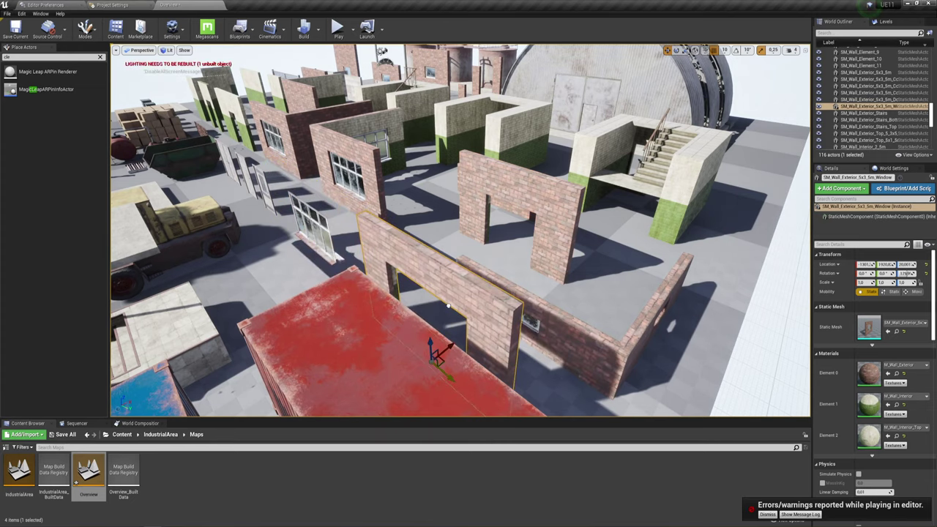
pyautogui.moveTo(502, 379)
pyautogui.mouseDown()
pyautogui.moveTo(553, 295)
pyautogui.moveTo(548, 279)
pyautogui.mouseUp()
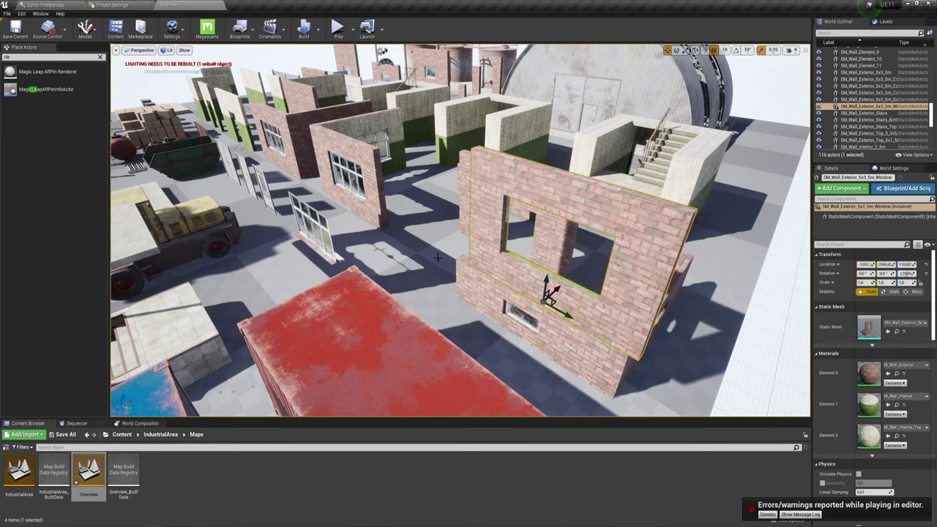
pyautogui.hotkey('ctrl', 'z')
pyautogui.hotkey('ctrl', 'z')
pyautogui.hotkey('ctrl', 'z')
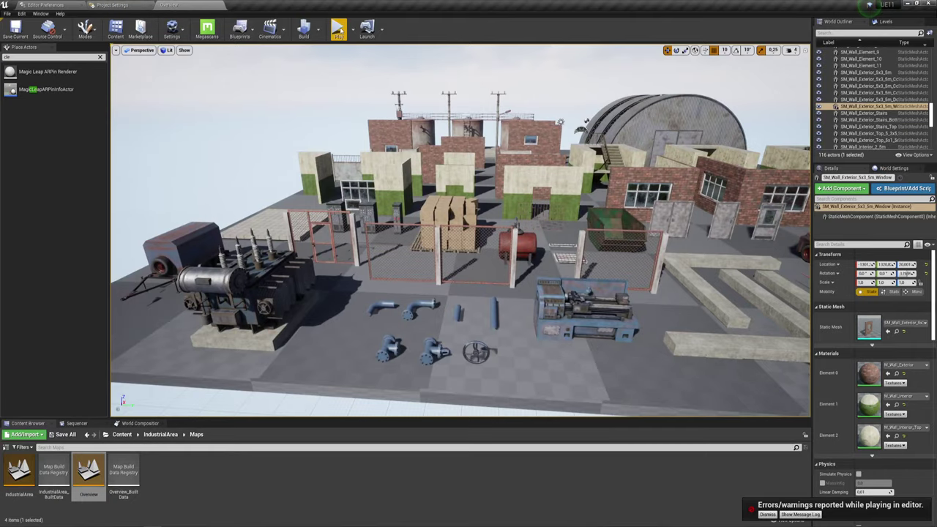
# Step: Play the Overview map and run the mannequin forward, left and right with W, A, D
pyautogui.click(338, 29)
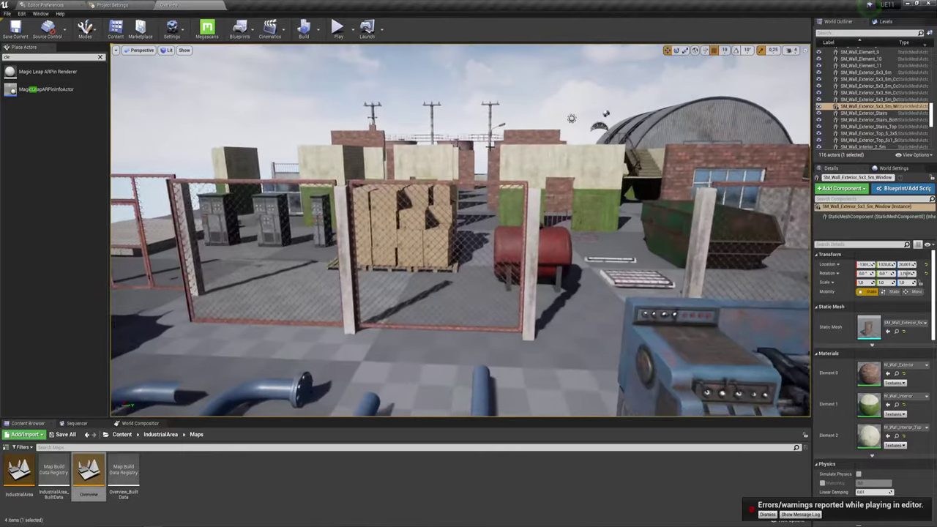
pyautogui.click(338, 29)
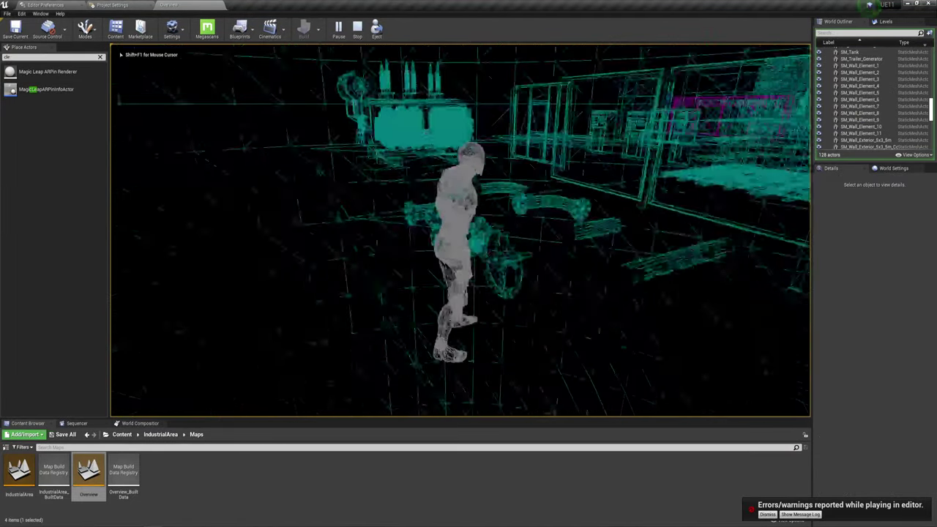
pyautogui.press('w')
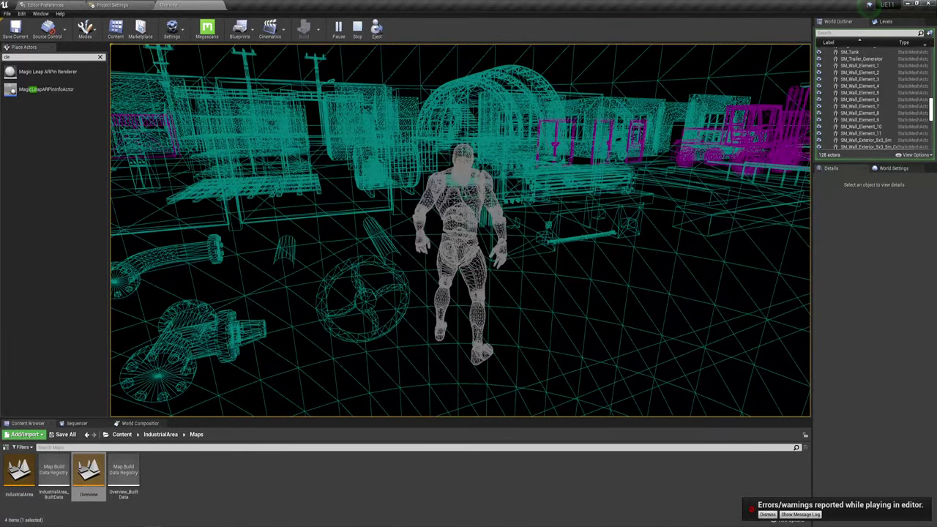
pyautogui.press('a')
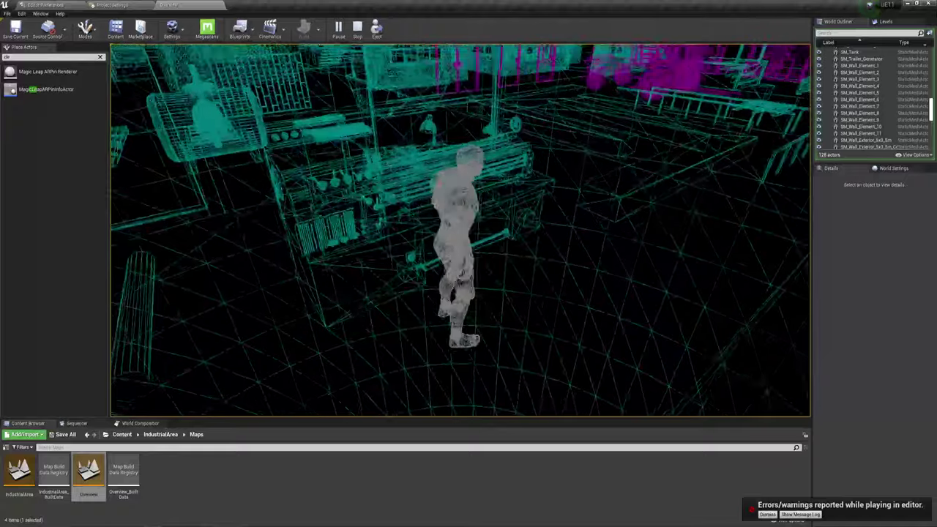
pyautogui.press('d')
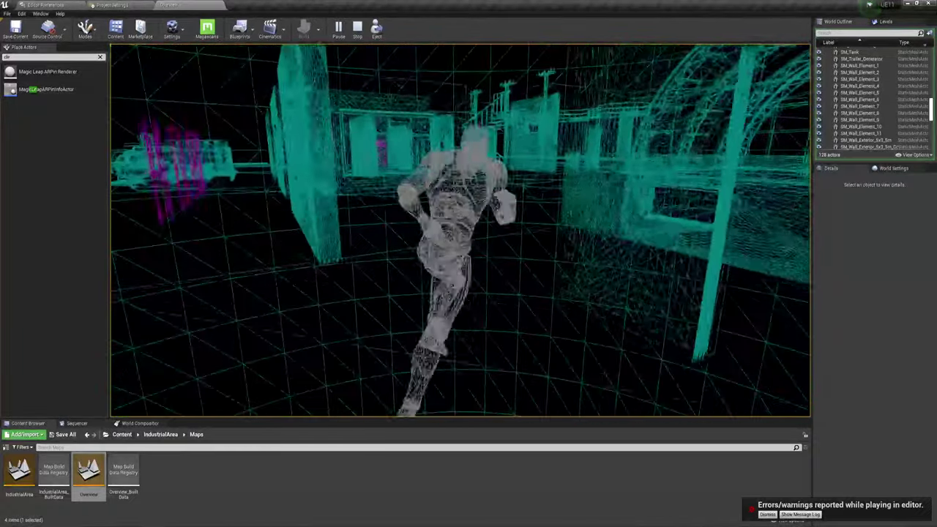
# Step: During play, view the level in lit mode, check its shader complexity, then return to lit
pyautogui.press('F3')
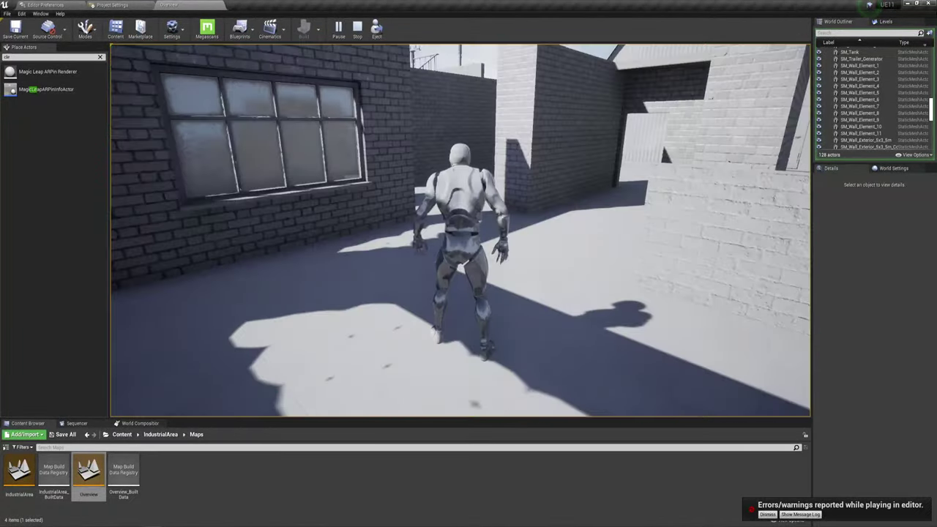
pyautogui.press('F5')
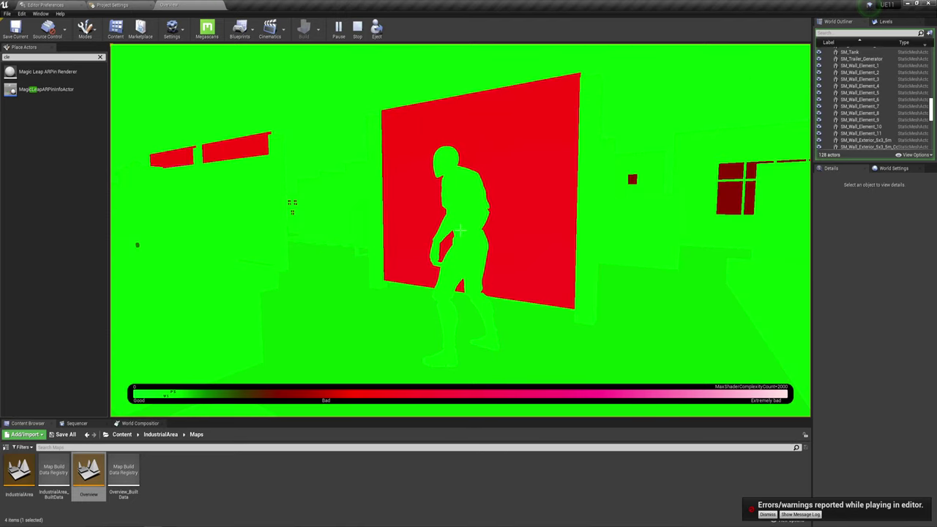
pyautogui.press('F3')
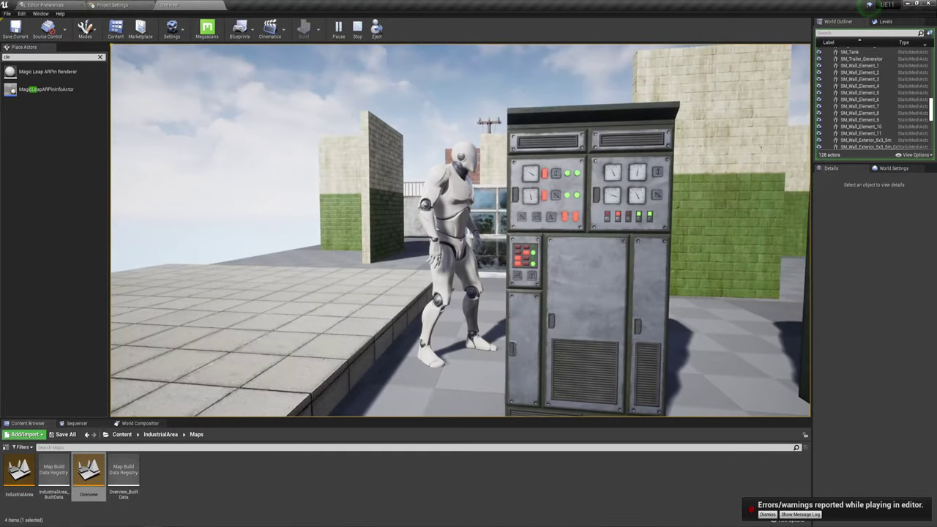
# Step: End the current play session, then open the IndustrialArea map and start playing it
pyautogui.press('Escape')
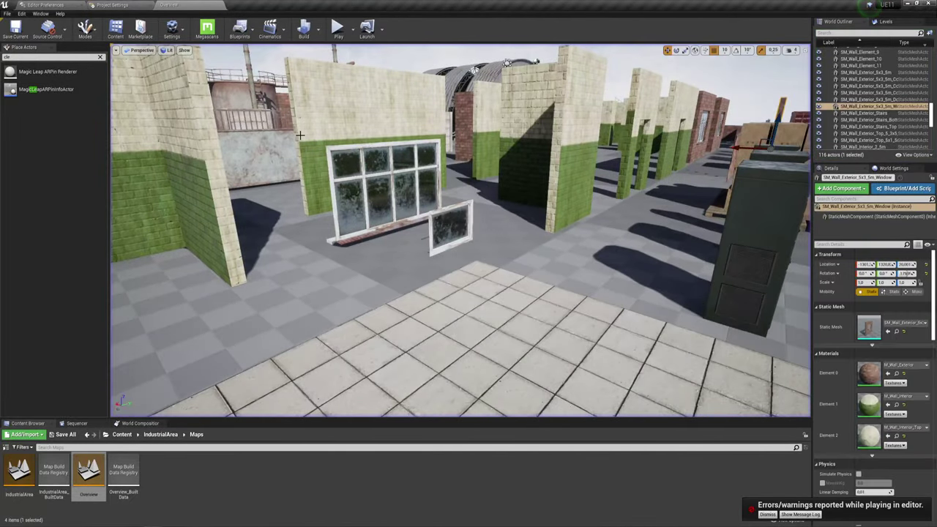
pyautogui.rightClick(442, 194)
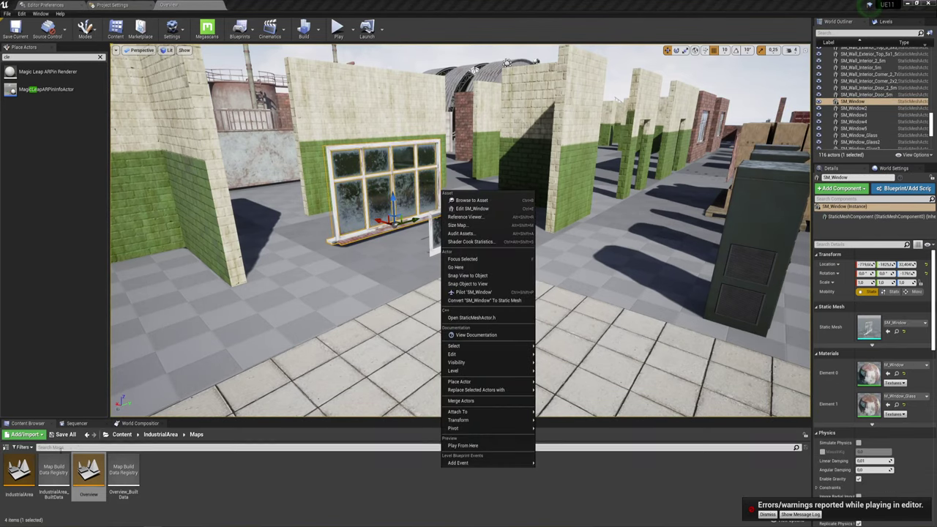
pyautogui.click(20, 472)
pyautogui.doubleClick(20, 472)
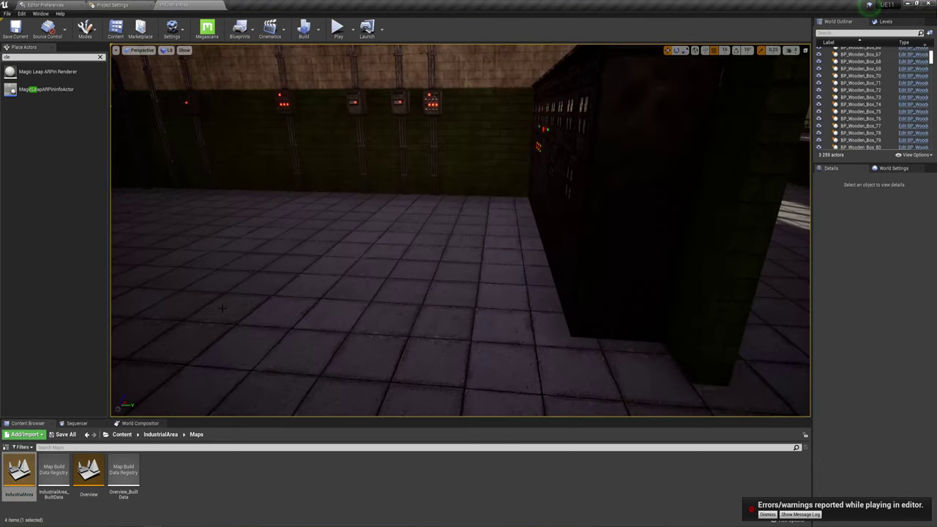
pyautogui.click(337, 29)
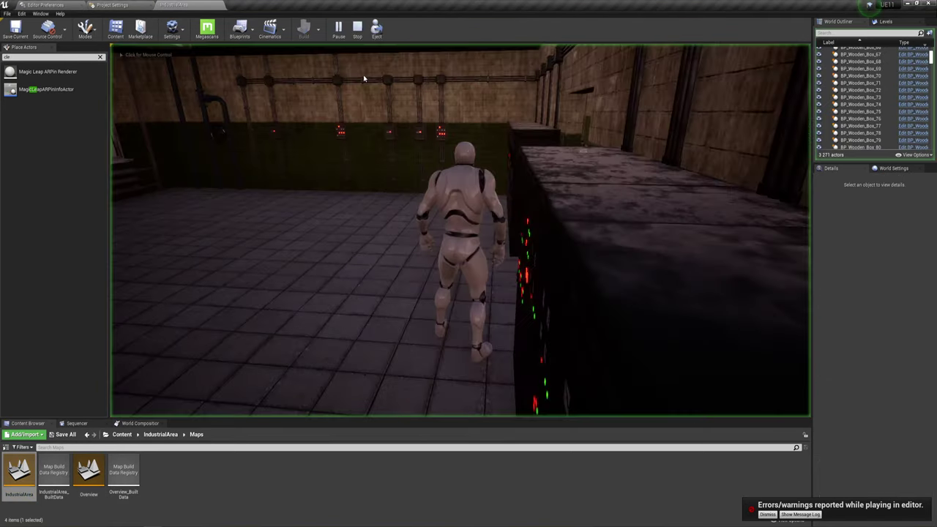
# Step: Run the mannequin through the corridor, the sunlit window room, and up the stairs
pyautogui.press('w')
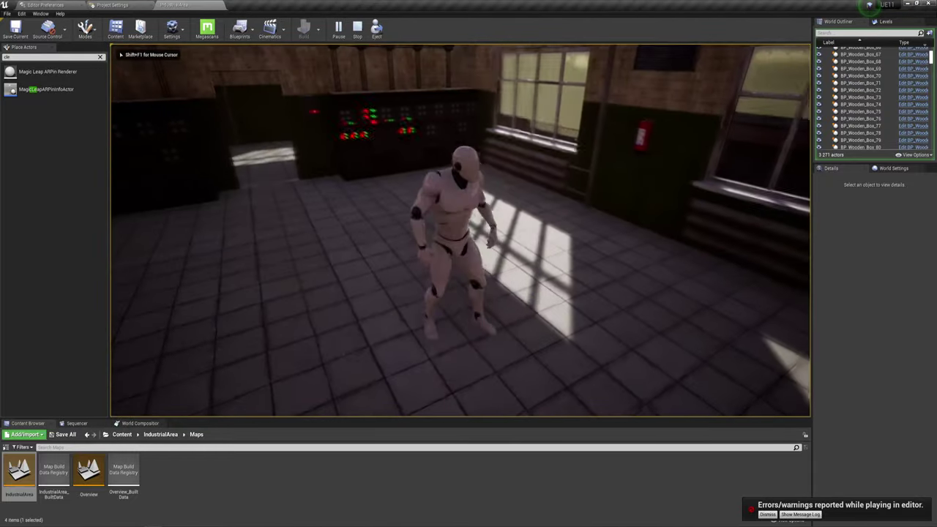
pyautogui.press('w')
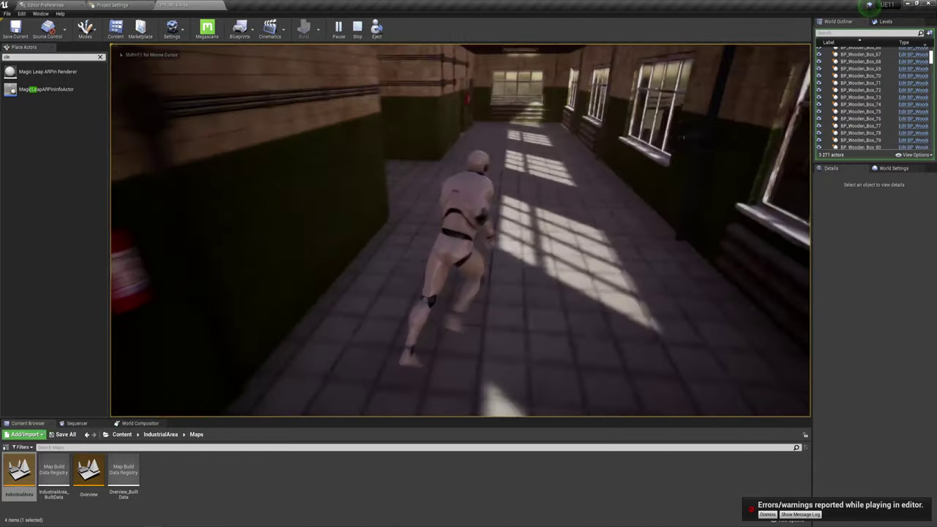
pyautogui.press('w')
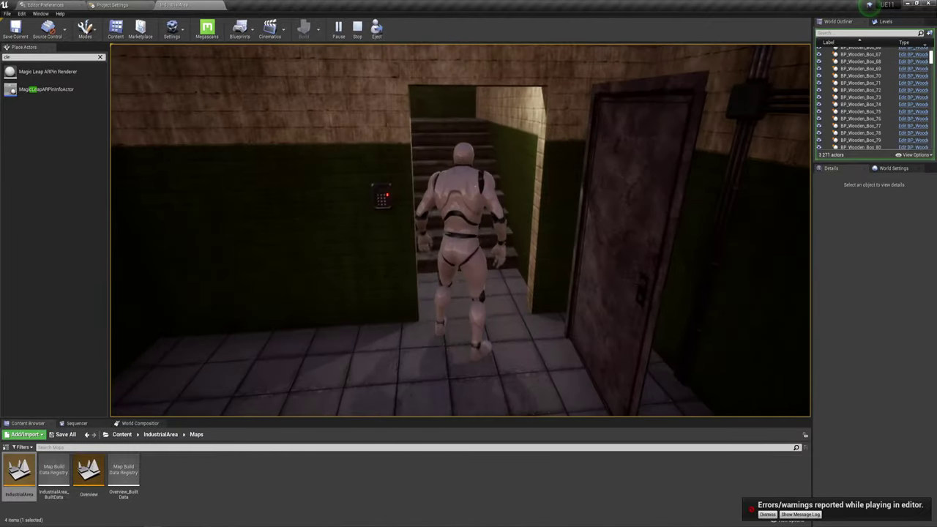
pyautogui.press('w')
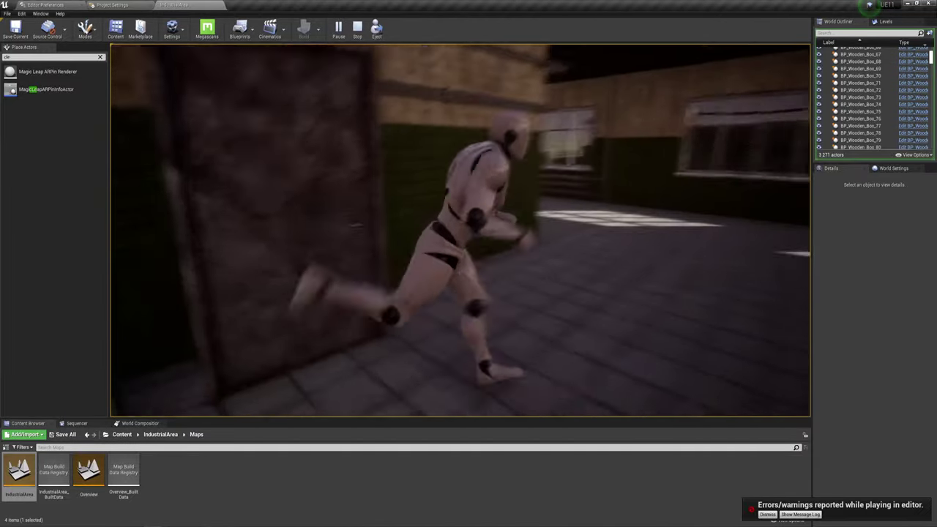
pyautogui.press('w')
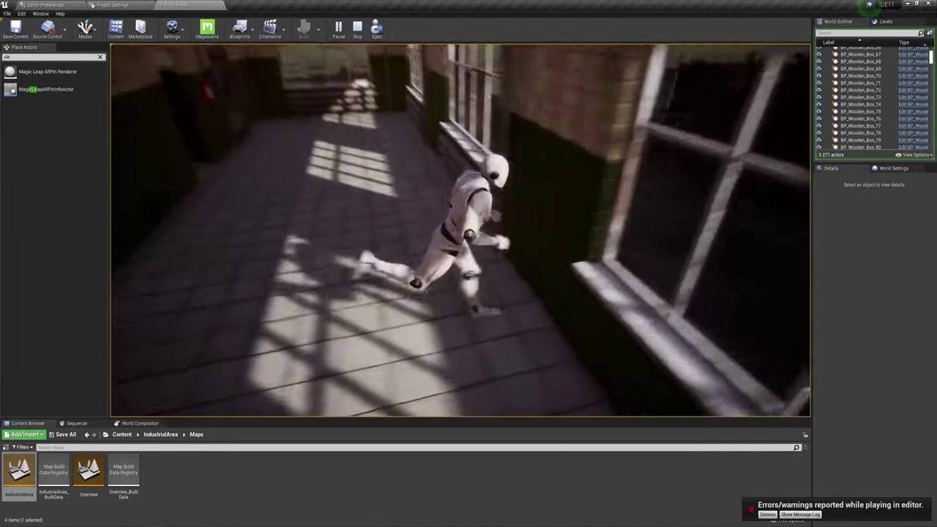
pyautogui.press('w')
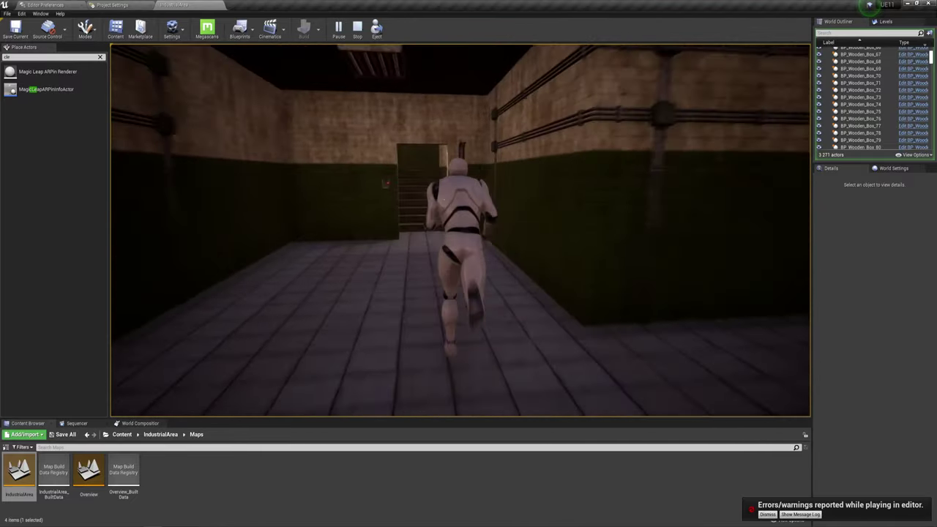
pyautogui.press('w')
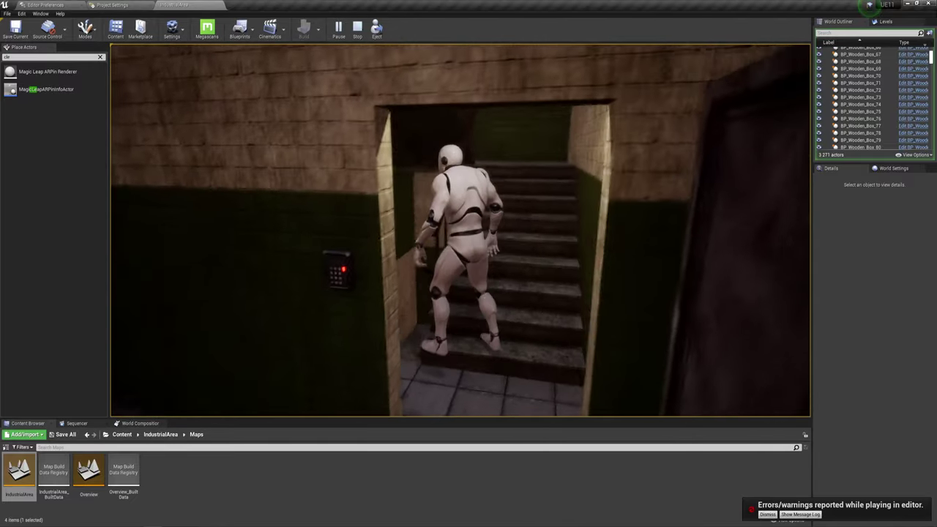
pyautogui.press('w')
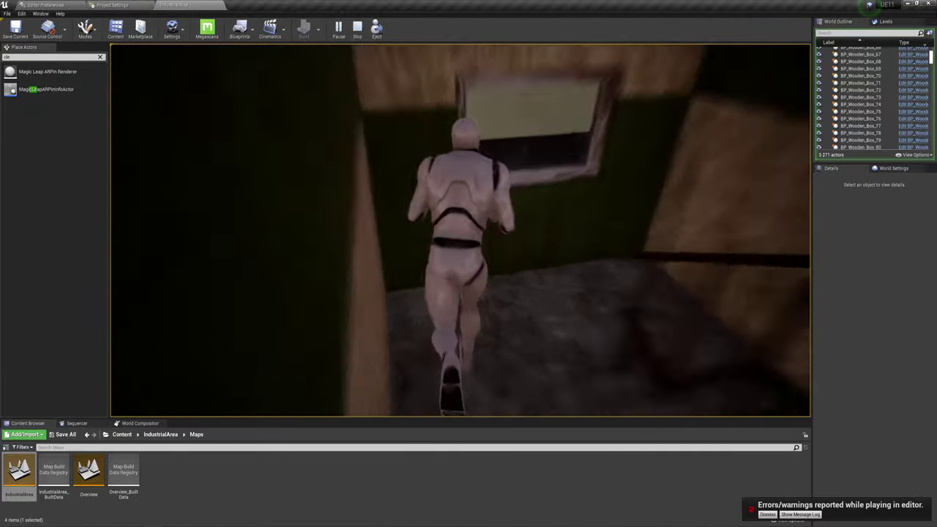
pyautogui.press('w')
pyautogui.press('w')
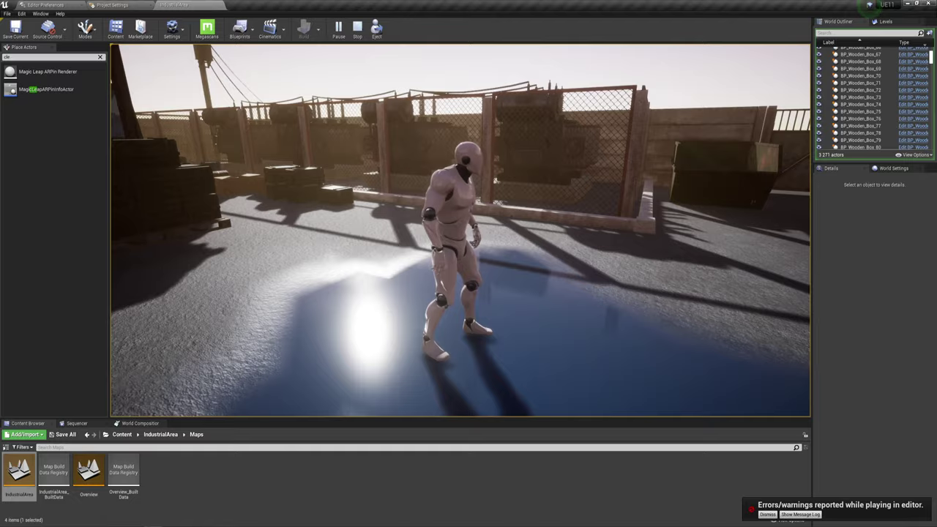
# Step: View the playtest in wireframe, then lit, stop playing, and fly toward the shipping containers
pyautogui.press('F1')
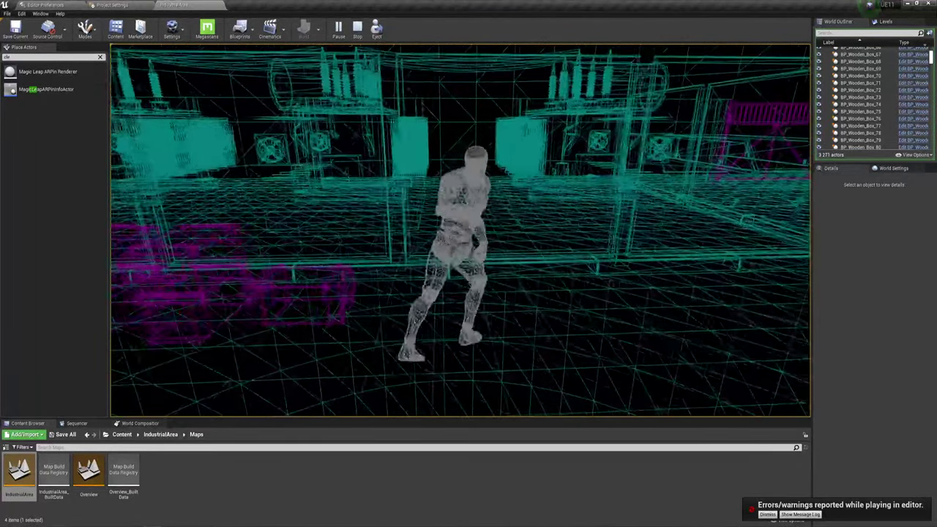
pyautogui.press('F3')
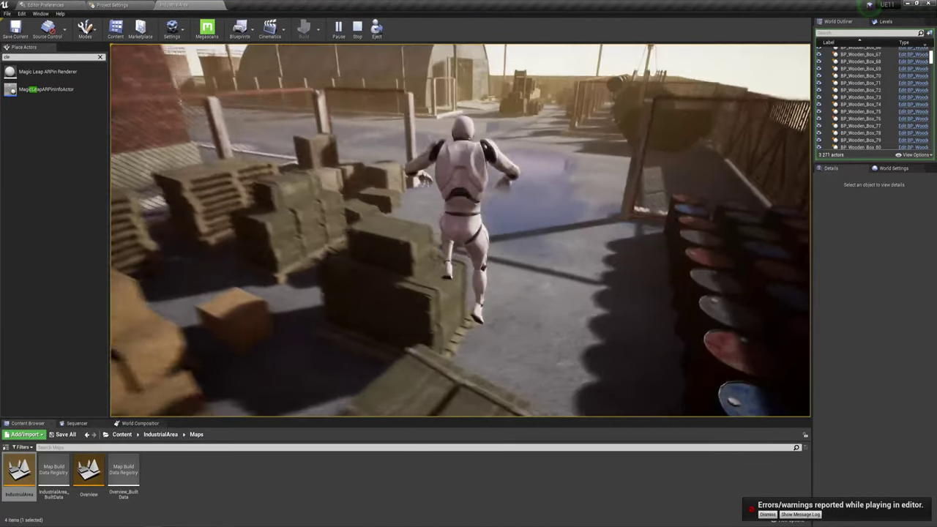
pyautogui.press('Escape')
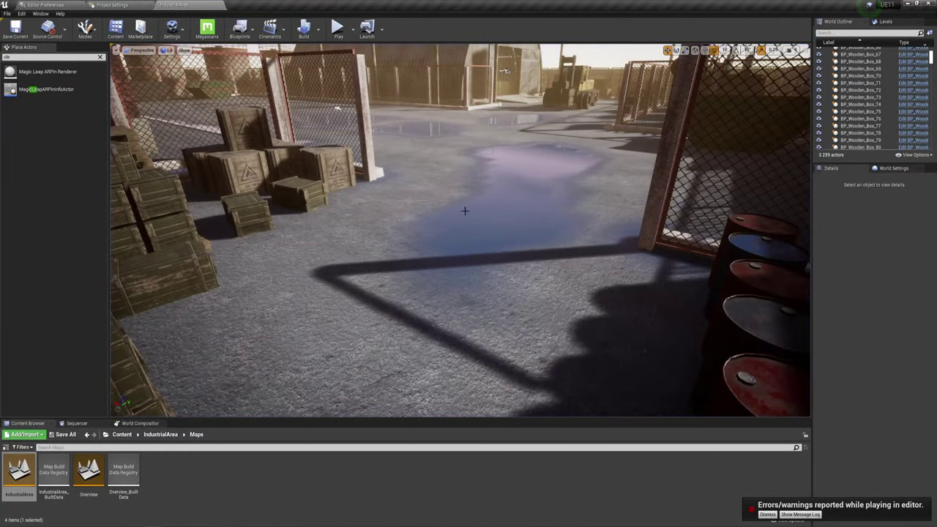
pyautogui.moveTo(464, 211); pyautogui.dragTo(468, 220, button='right')
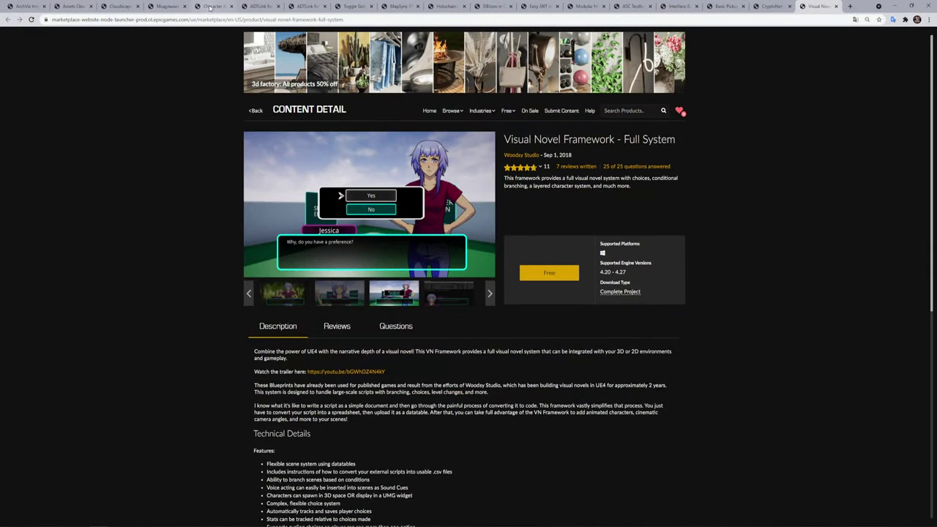
# Step: Switch to the Character Appearance and Dissolve tab and translate the page into Russian
pyautogui.click(212, 6)
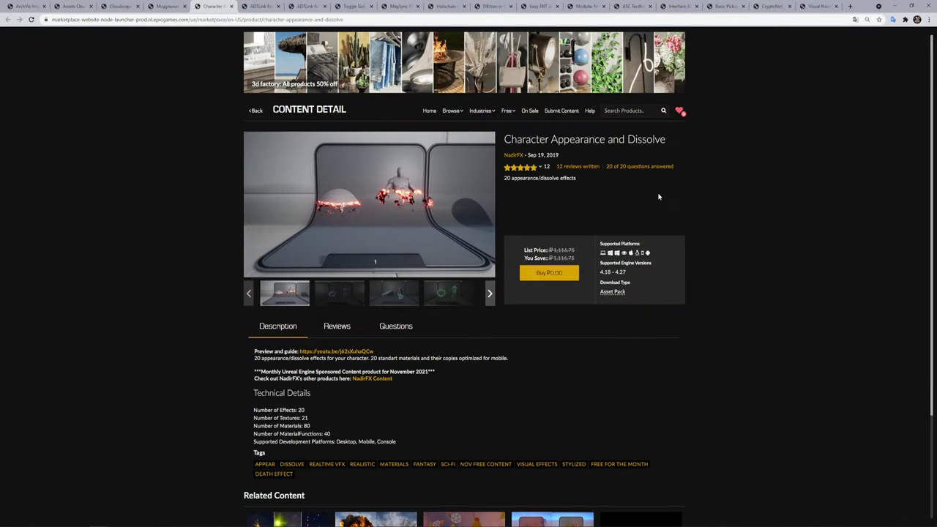
pyautogui.rightClick(735, 207)
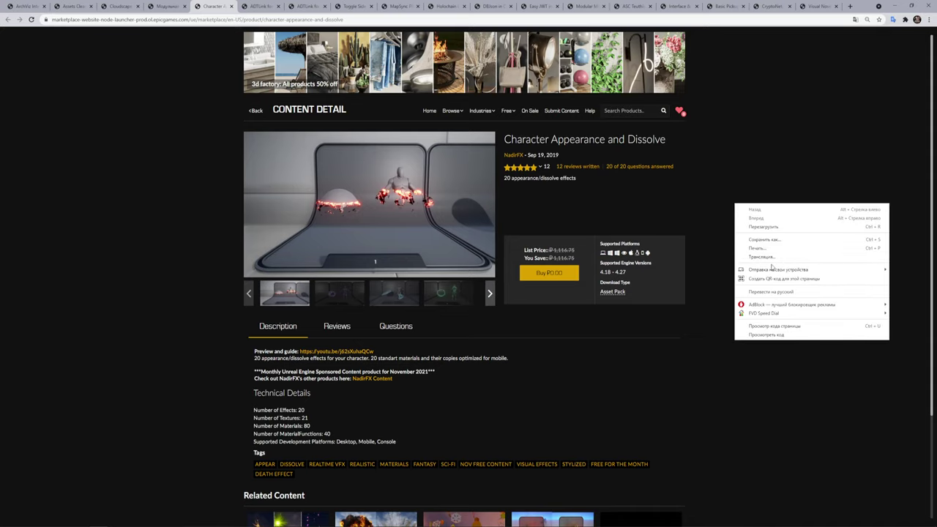
pyautogui.click(769, 291)
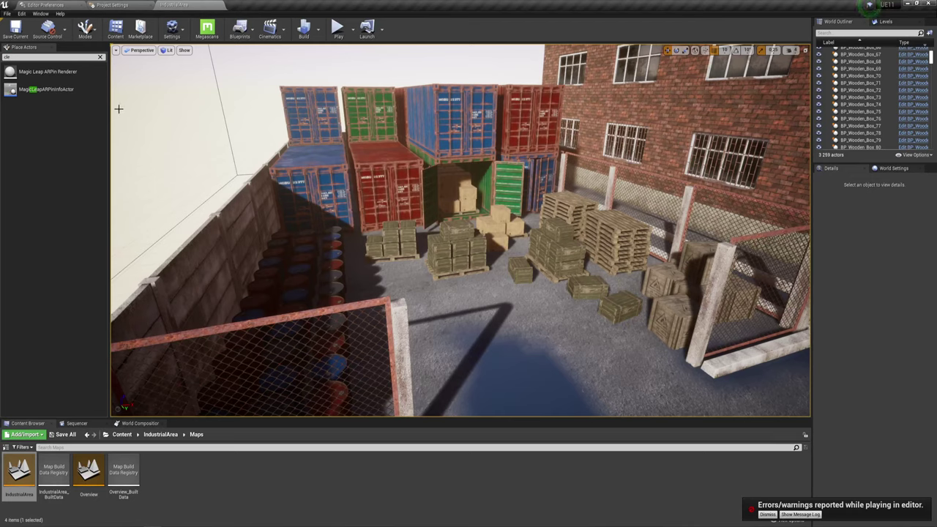
# Step: Browse to Content > Character_Appearance_Dissolve > Maps and open ExampleMap
pyautogui.click(150, 434)
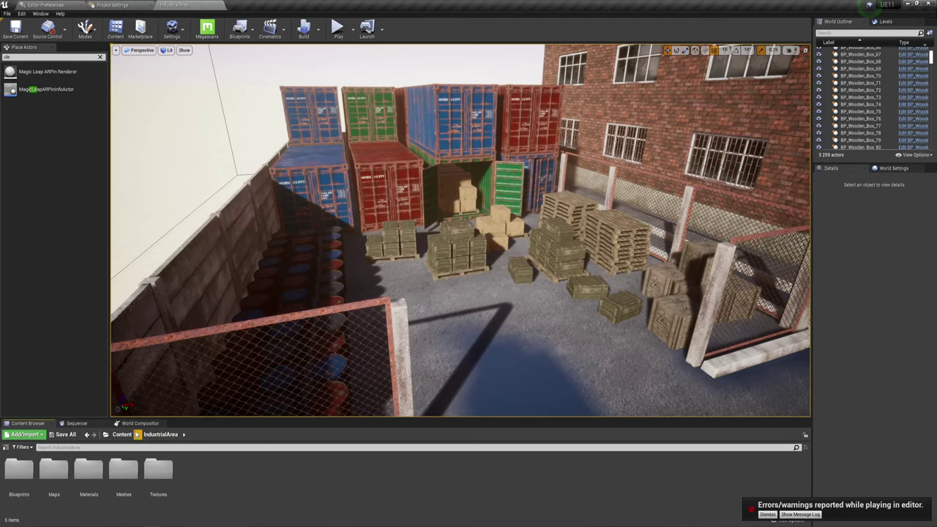
pyautogui.click(121, 434)
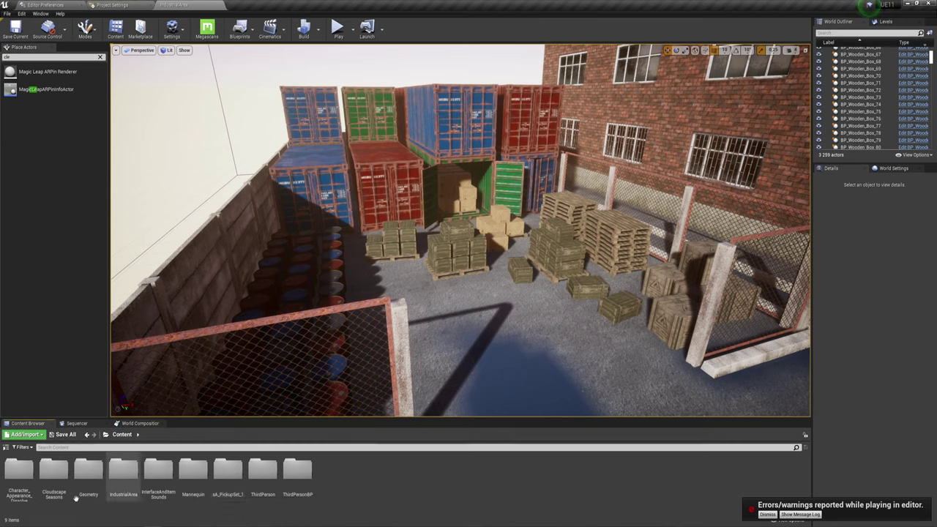
pyautogui.doubleClick(29, 472)
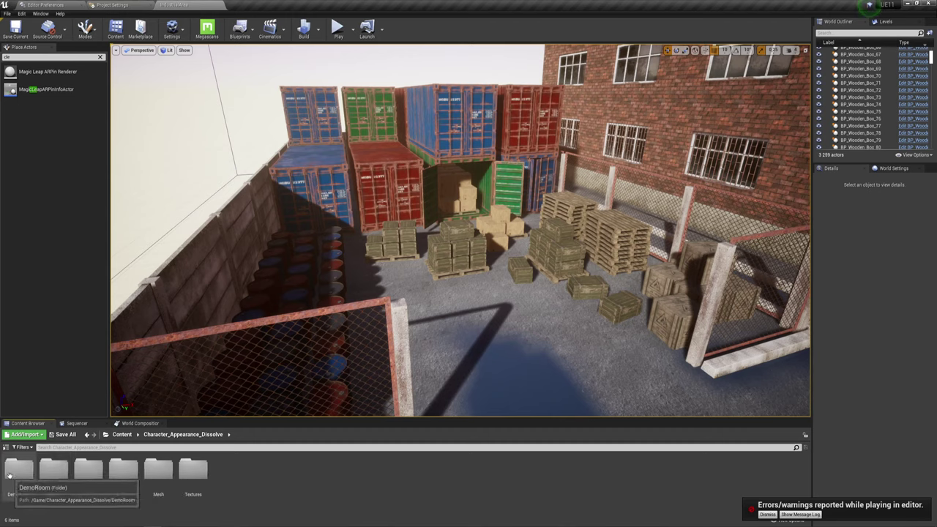
pyautogui.click(18, 472)
pyautogui.click(50, 476)
pyautogui.doubleClick(50, 472)
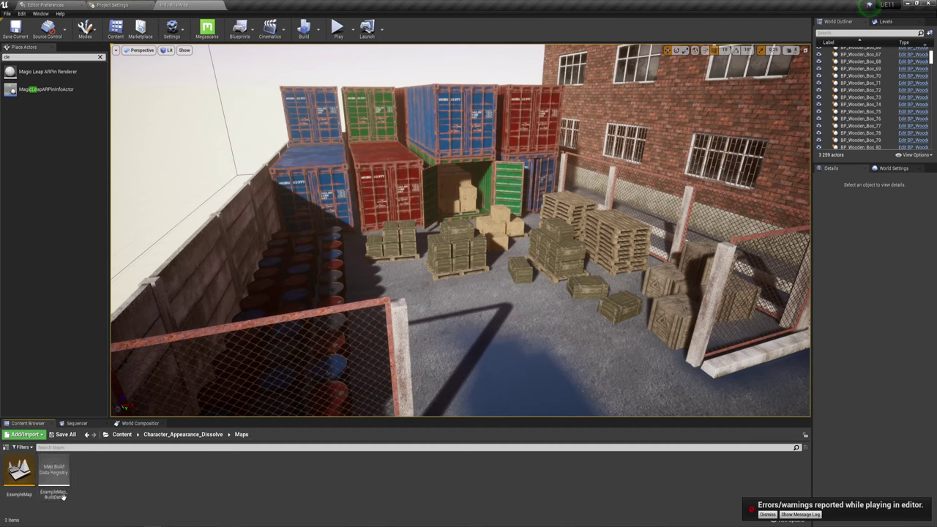
pyautogui.doubleClick(20, 472)
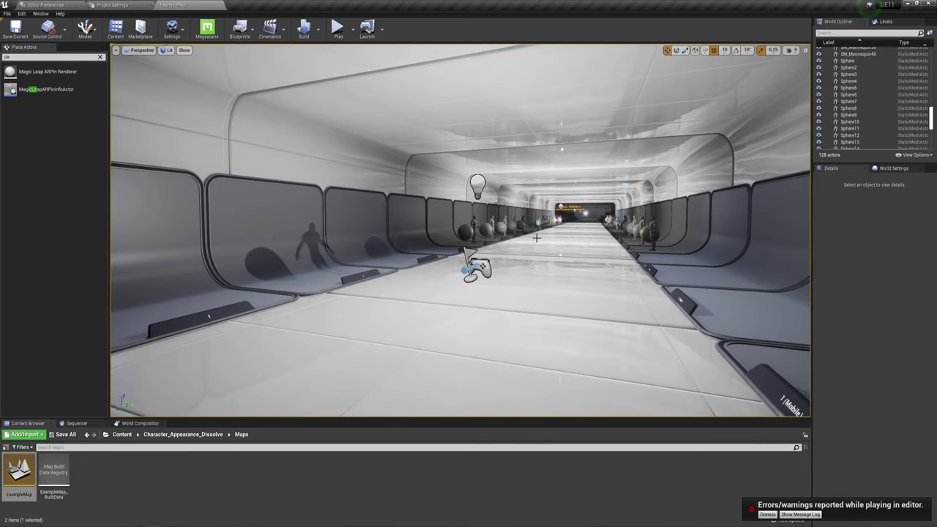
# Step: Play ExampleMap, running the mannequin past the glowing dissolve-effect booths, then stop playing
pyautogui.click(338, 27)
pyautogui.click(465, 139)
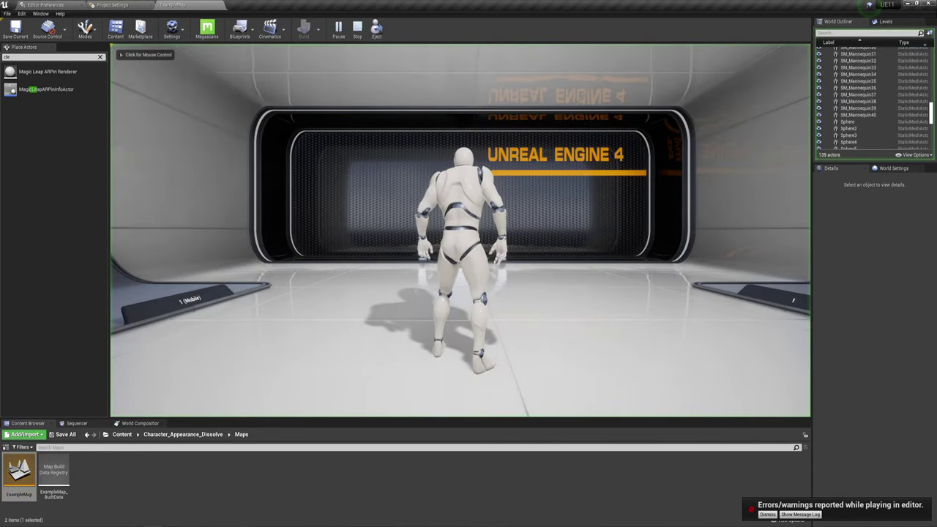
pyautogui.press('w')
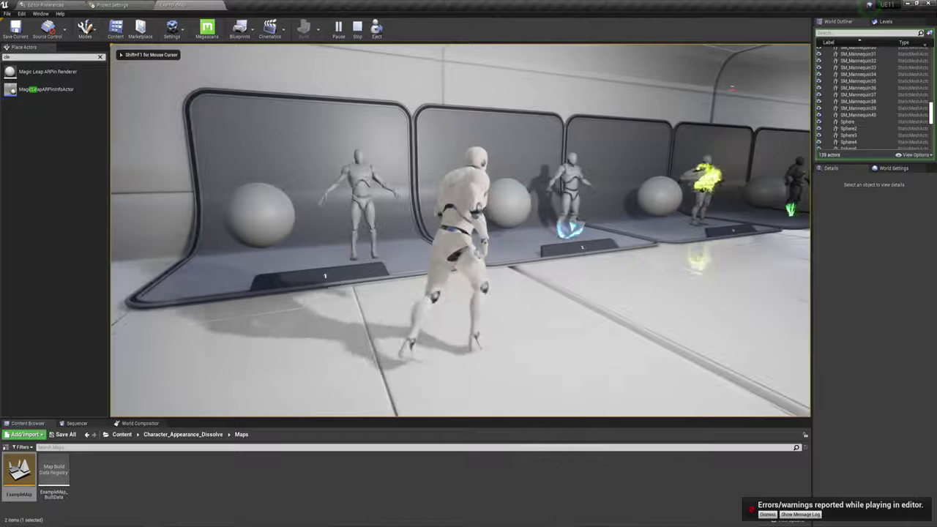
pyautogui.press('a')
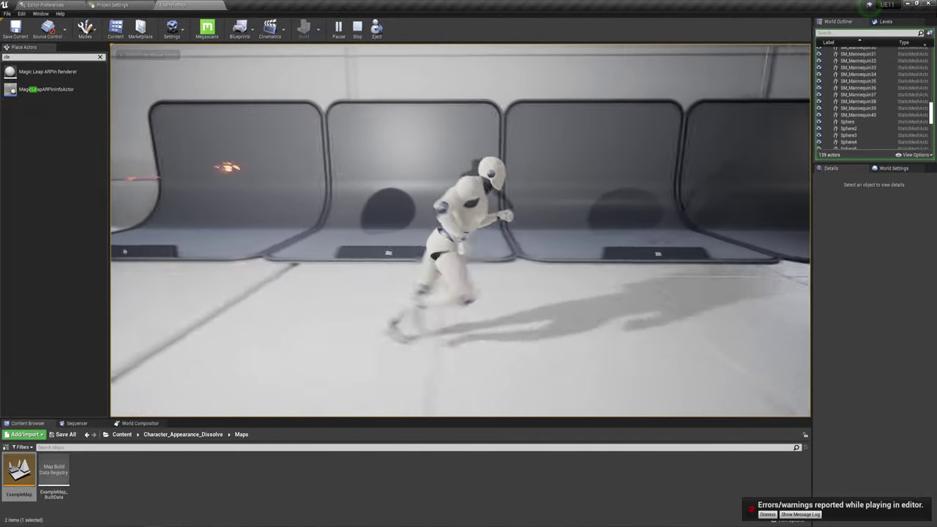
pyautogui.press('d')
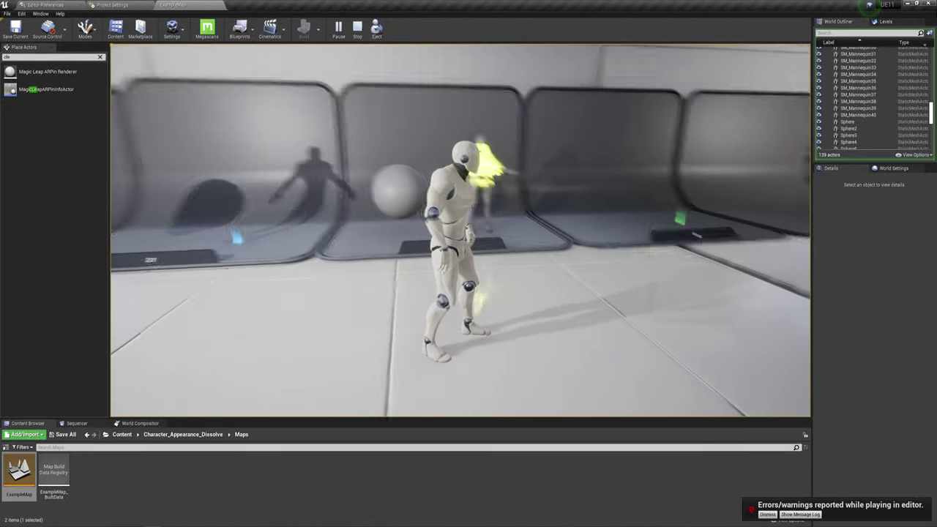
pyautogui.press('w')
pyautogui.press('a')
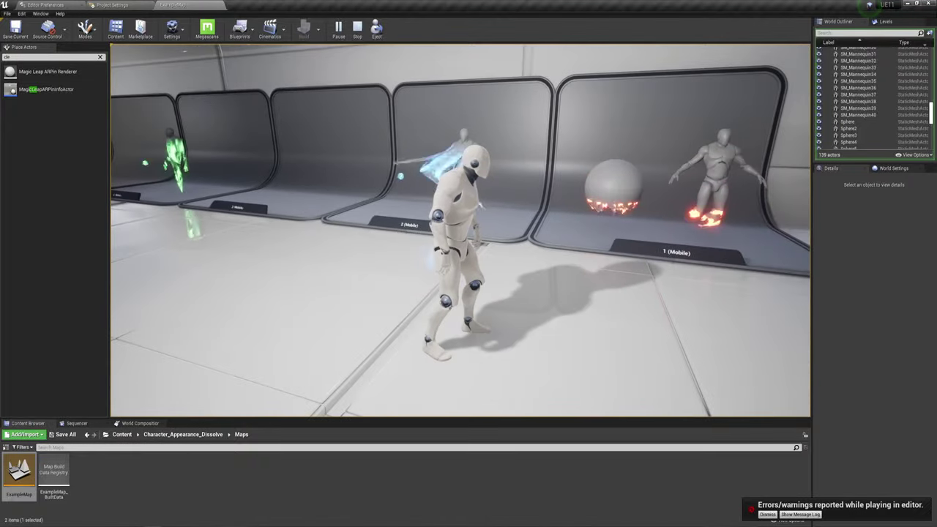
pyautogui.press('w')
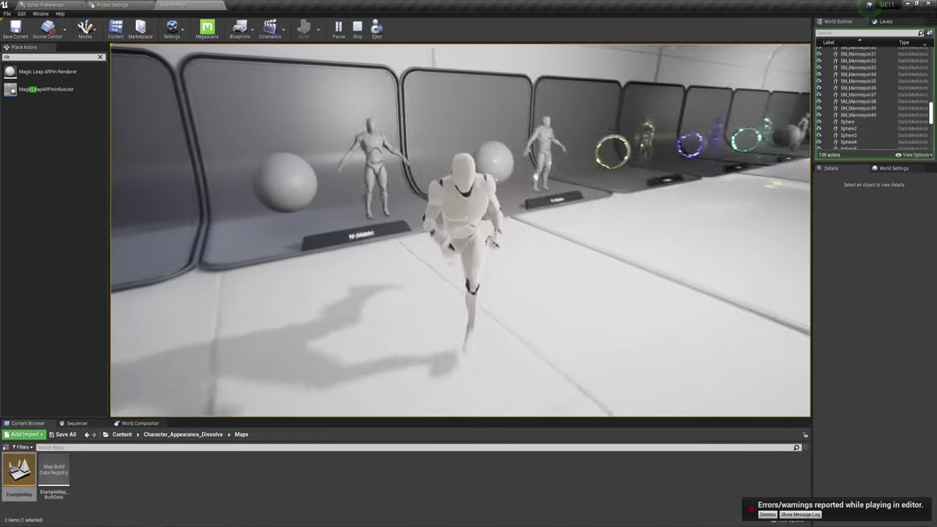
pyautogui.press('Escape')
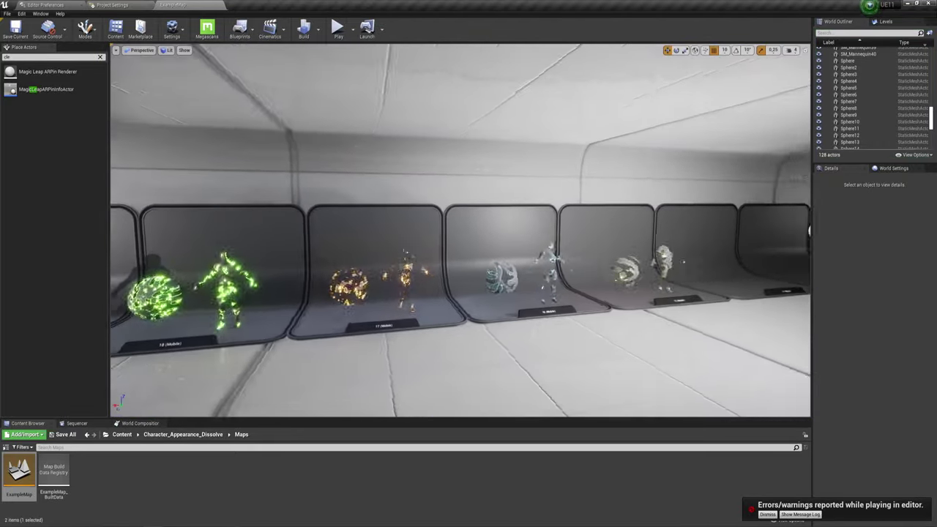
# Step: Load ThirdPersonExampleMap from Content > ThirdPersonBP > Maps
pyautogui.moveTo(809, 231); pyautogui.dragTo(730, 189, button='right')
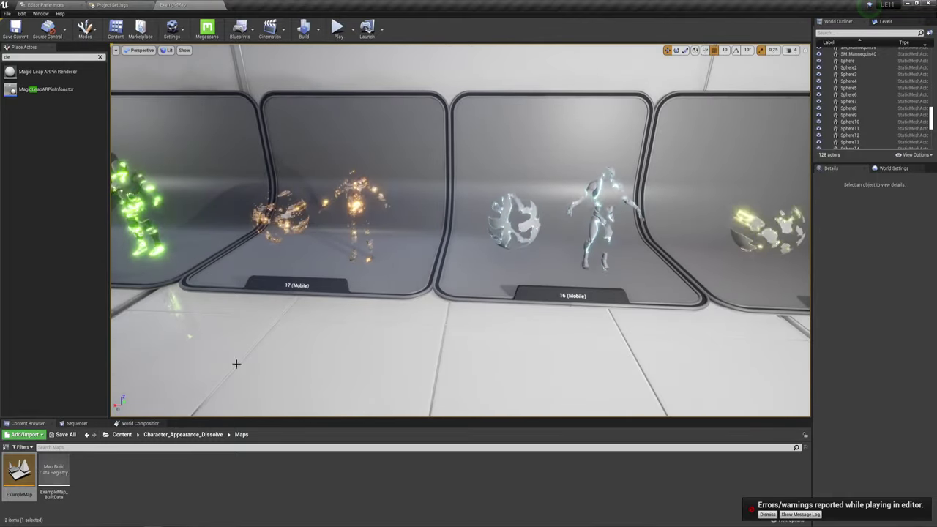
pyautogui.click(199, 435)
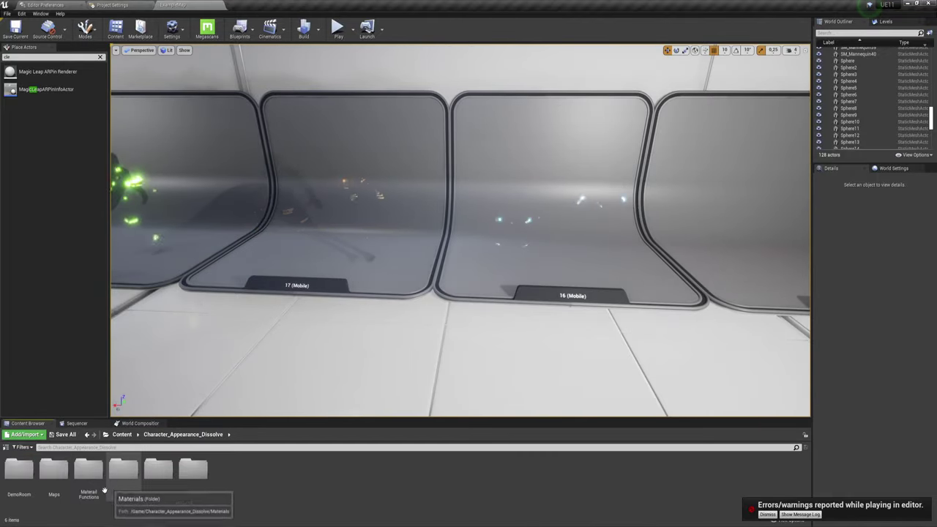
pyautogui.click(121, 434)
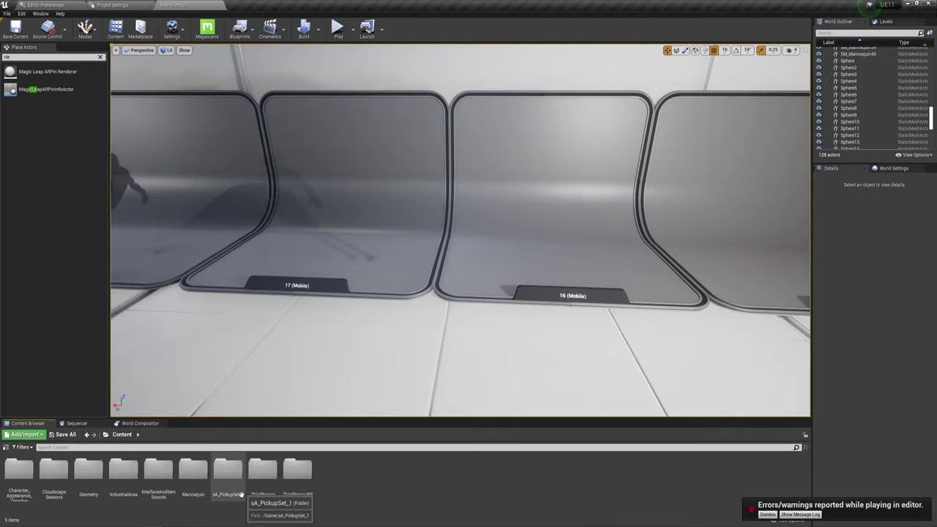
pyautogui.doubleClick(297, 472)
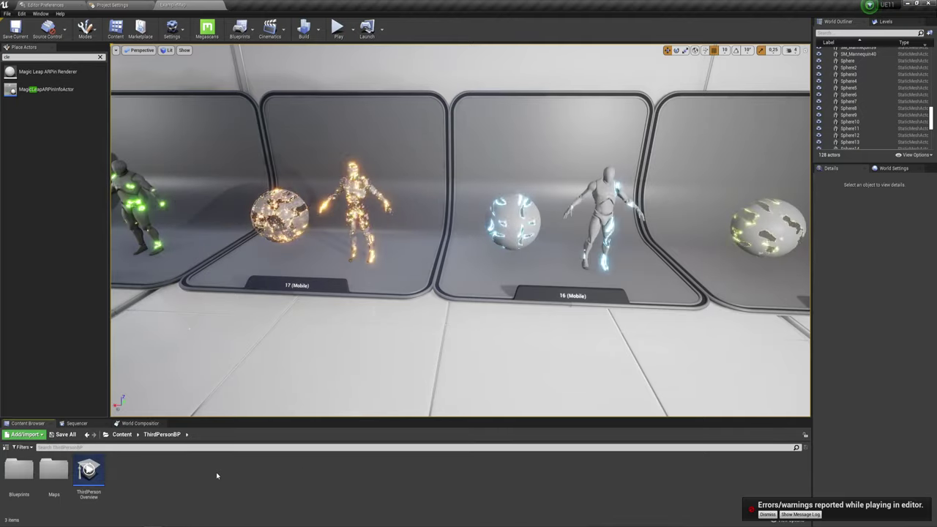
pyautogui.doubleClick(54, 471)
pyautogui.doubleClick(19, 468)
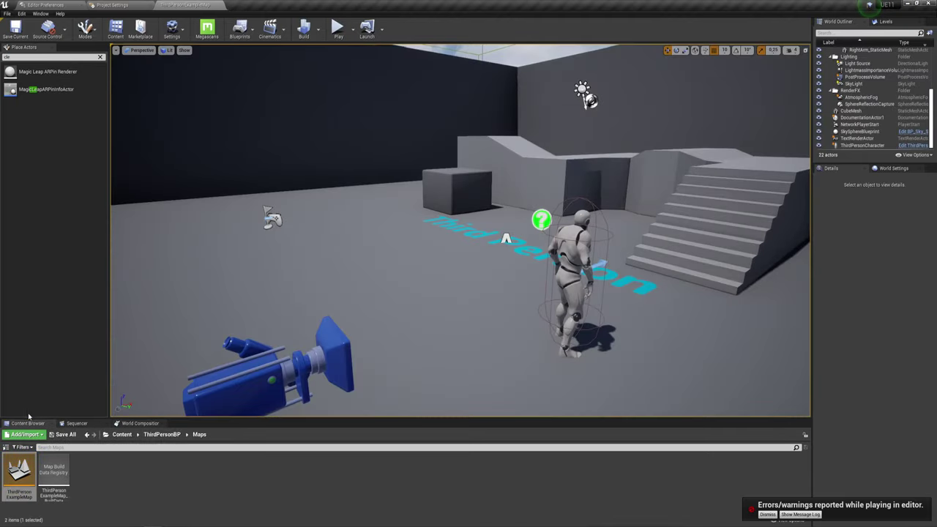
pyautogui.moveTo(261, 389); pyautogui.dragTo(261, 390)
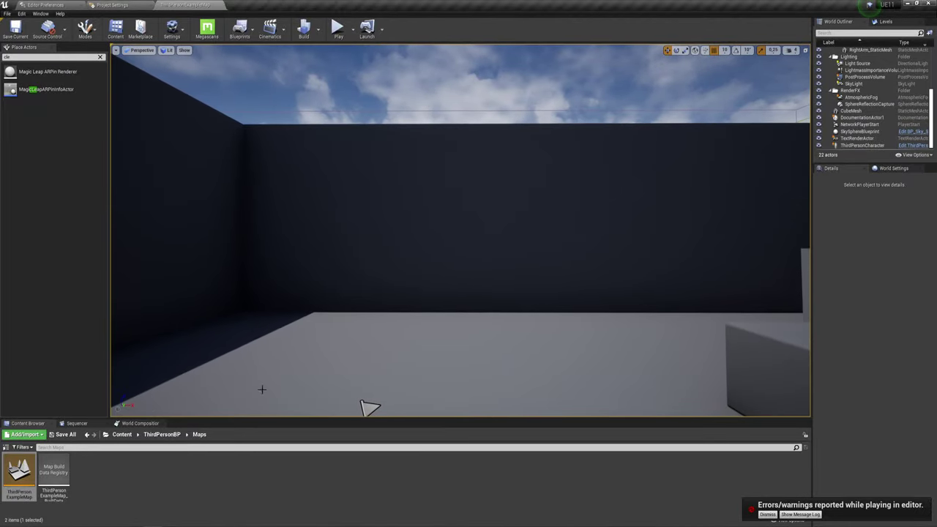
# Step: Browse to Character_Appearance_Dissolve > Materials and select the Standart folder
pyautogui.click(121, 434)
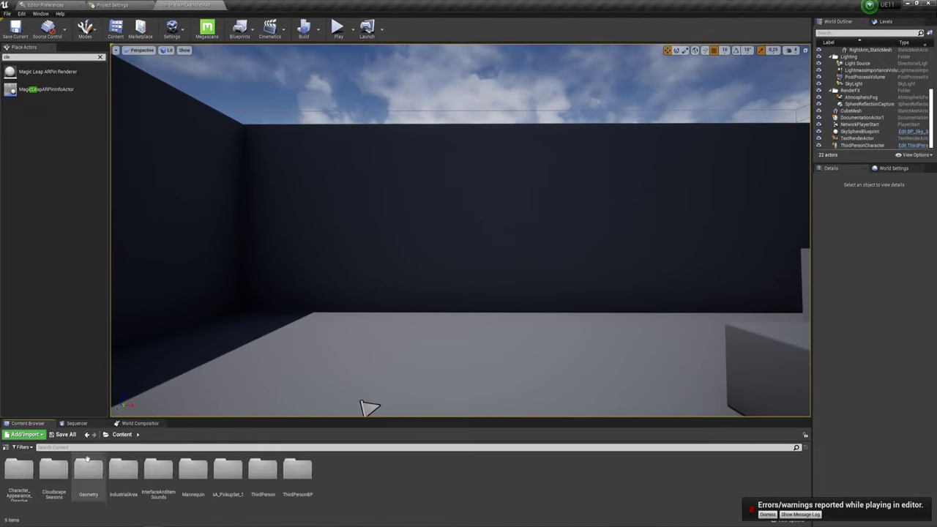
pyautogui.doubleClick(19, 471)
pyautogui.doubleClick(123, 471)
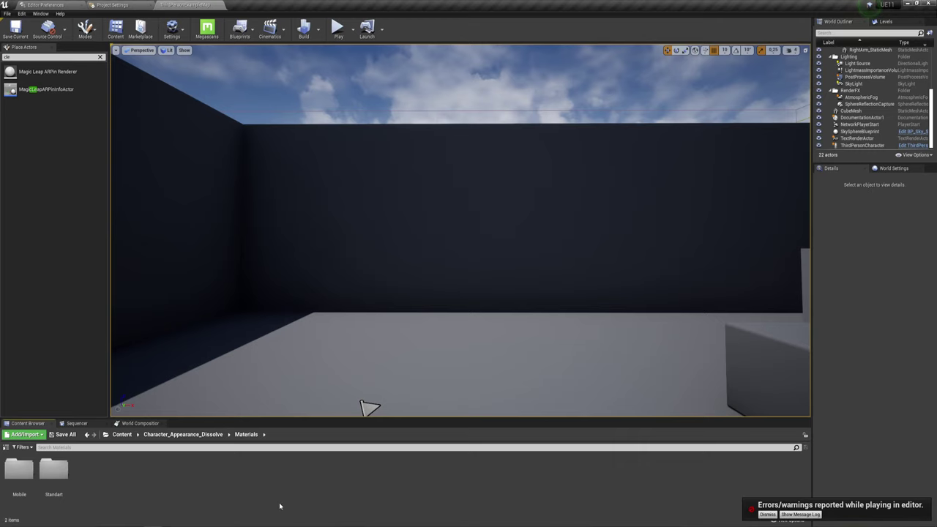
pyautogui.click(51, 486)
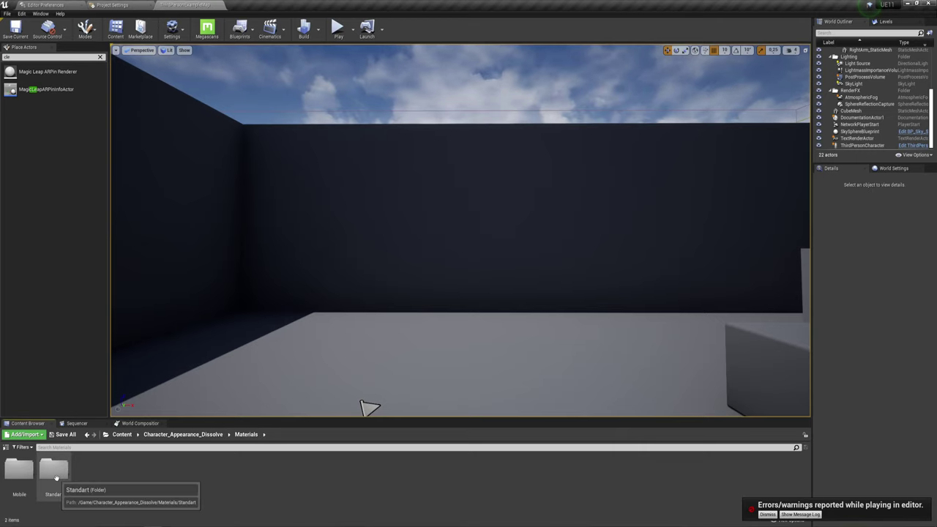
# Step: From the Mobile folder, apply M_Appearance_15_Mobile and M_Appearance_17_Inst_Mobile dissolve materials to the back wall
pyautogui.doubleClick(21, 476)
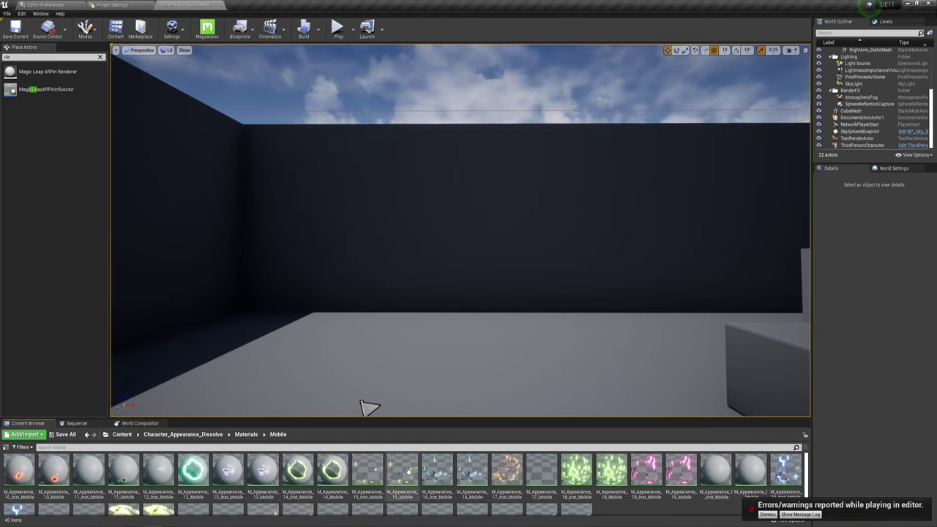
pyautogui.moveTo(401, 471); pyautogui.dragTo(434, 254)
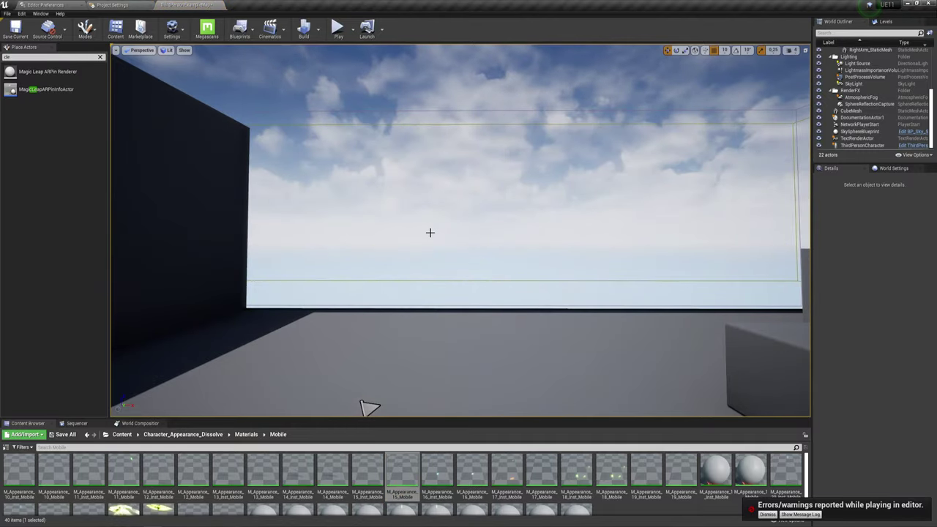
pyautogui.moveTo(506, 471)
pyautogui.mouseDown()
pyautogui.moveTo(487, 224)
pyautogui.moveTo(530, 476)
pyautogui.moveTo(483, 259)
pyautogui.mouseUp()
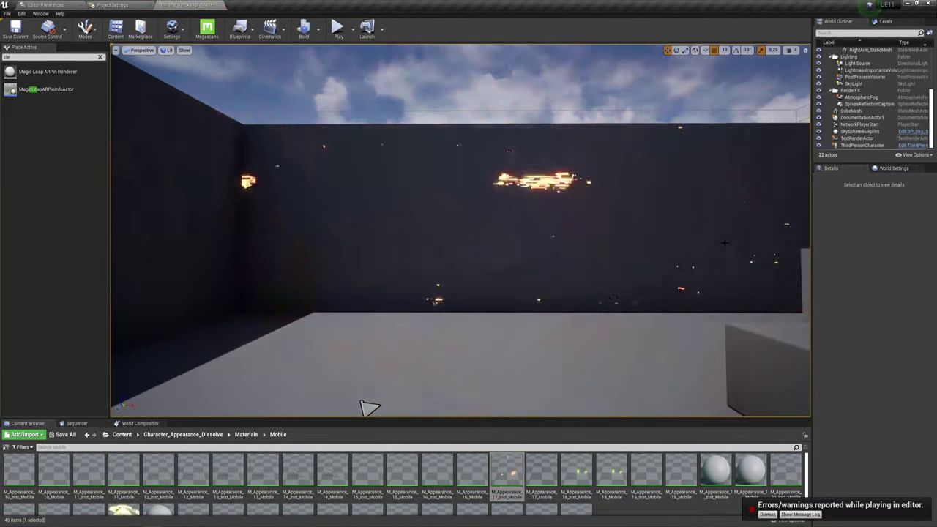
pyautogui.moveTo(716, 472)
pyautogui.mouseDown()
pyautogui.moveTo(531, 221)
pyautogui.moveTo(529, 261)
pyautogui.mouseUp()
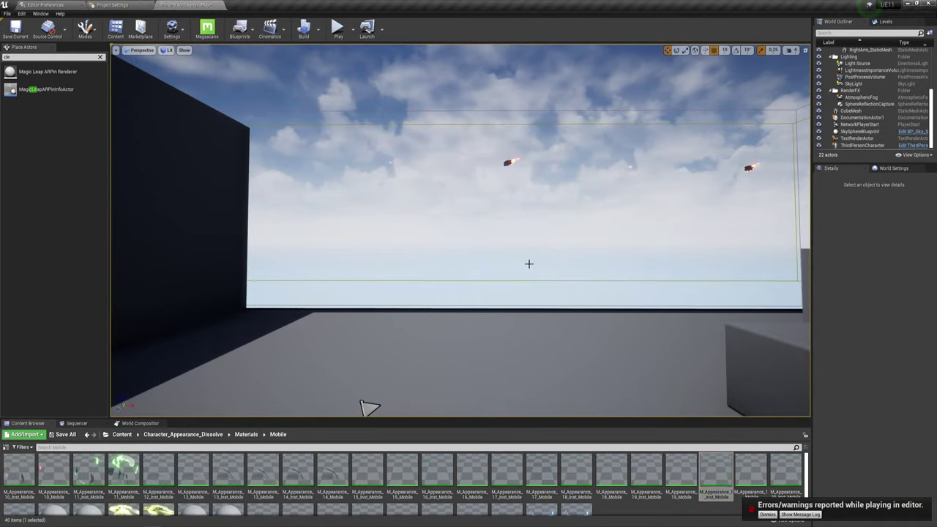
pyautogui.moveTo(530, 264)
pyautogui.mouseDown(button='right')
pyautogui.moveTo(469, 256)
pyautogui.moveTo(512, 242)
pyautogui.moveTo(505, 245)
pyautogui.mouseUp(button='right')
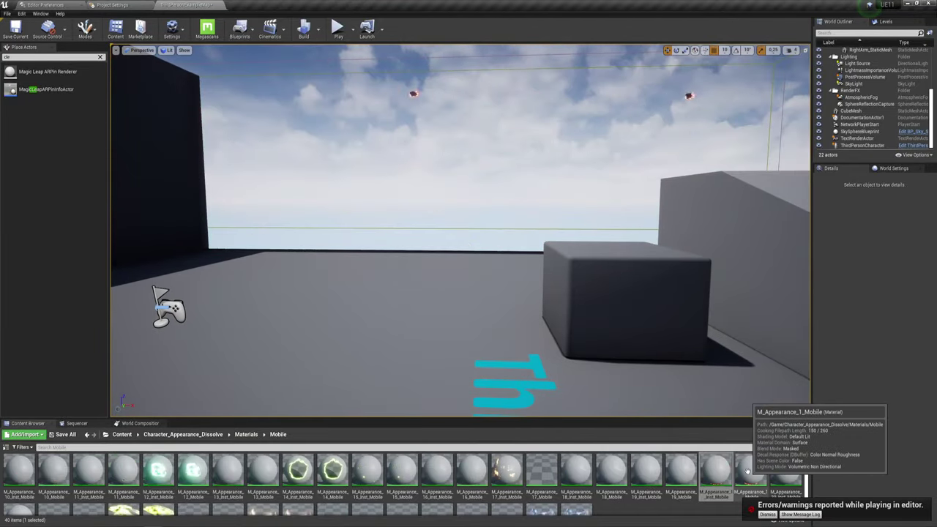
# Step: Apply a dissolve material to the floor and M_Appearance_15_Inst_Mobile to the upper wall, then deselect
pyautogui.moveTo(747, 471); pyautogui.dragTo(659, 329)
pyautogui.moveTo(659, 329); pyautogui.dragTo(600, 315, button='right')
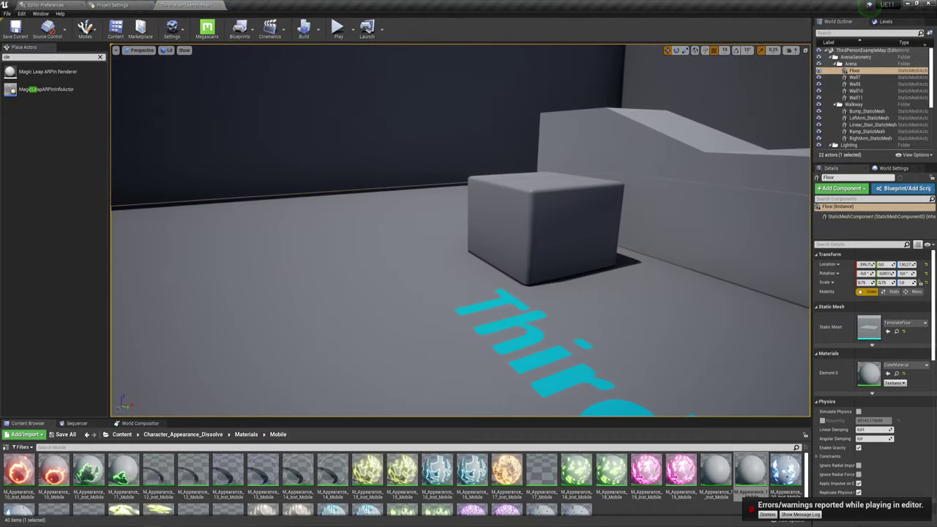
pyautogui.moveTo(367, 471)
pyautogui.mouseDown()
pyautogui.moveTo(313, 193)
pyautogui.moveTo(347, 98)
pyautogui.mouseUp()
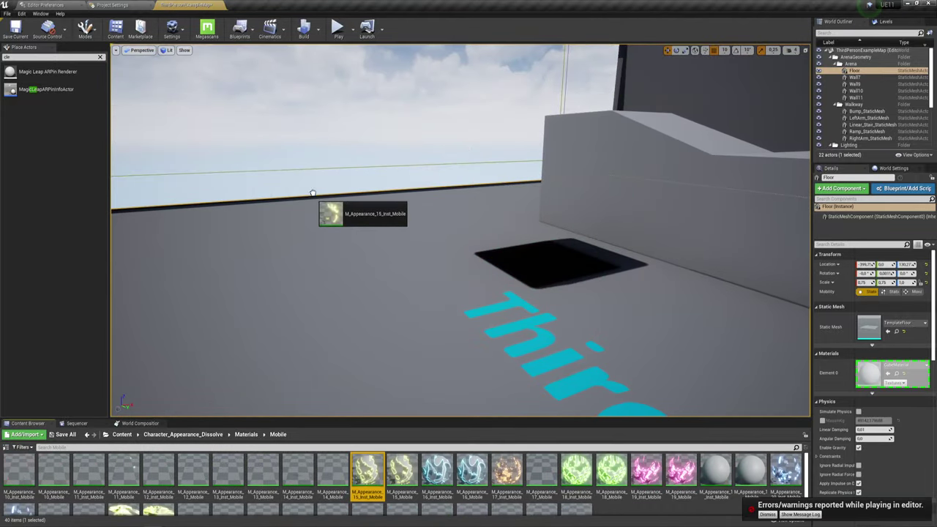
pyautogui.moveTo(346, 98)
pyautogui.mouseDown(button='right')
pyautogui.moveTo(314, 117)
pyautogui.moveTo(361, 198)
pyautogui.mouseUp(button='right')
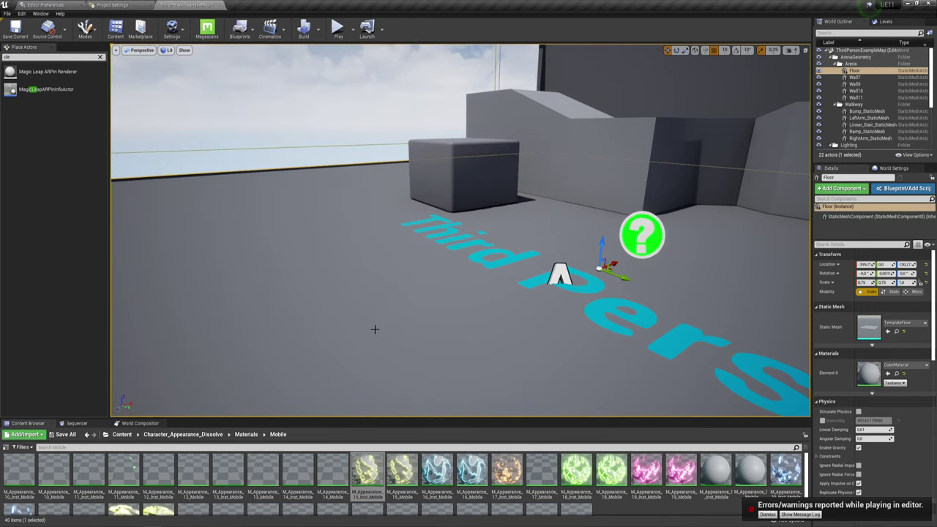
pyautogui.press('Escape')
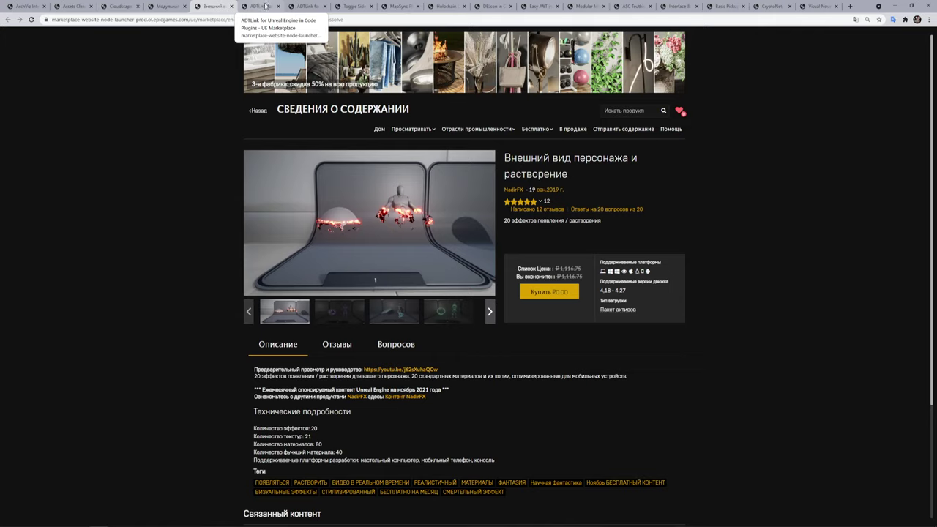
# Step: Check the star-rating breakdown, then switch to the ADTLink for Unreal Engine plugin page
pyautogui.moveTo(521, 201)
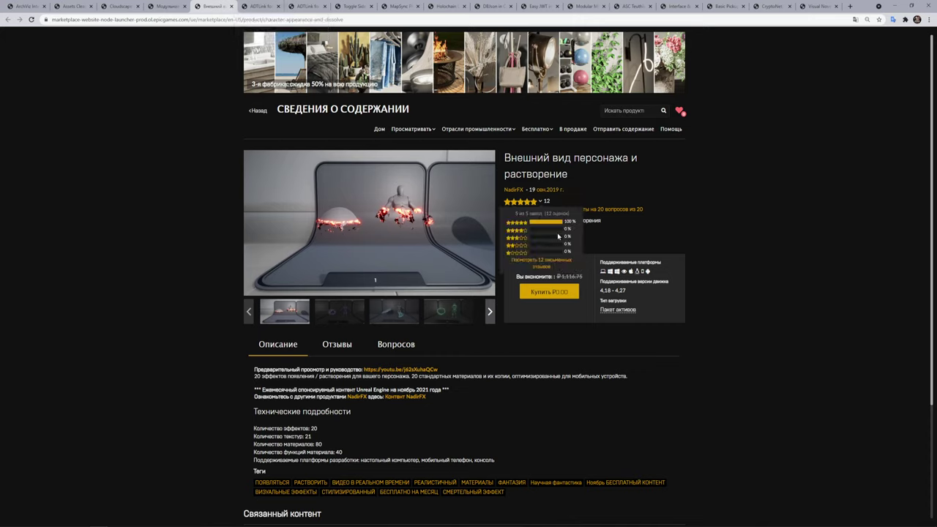
pyautogui.click(262, 6)
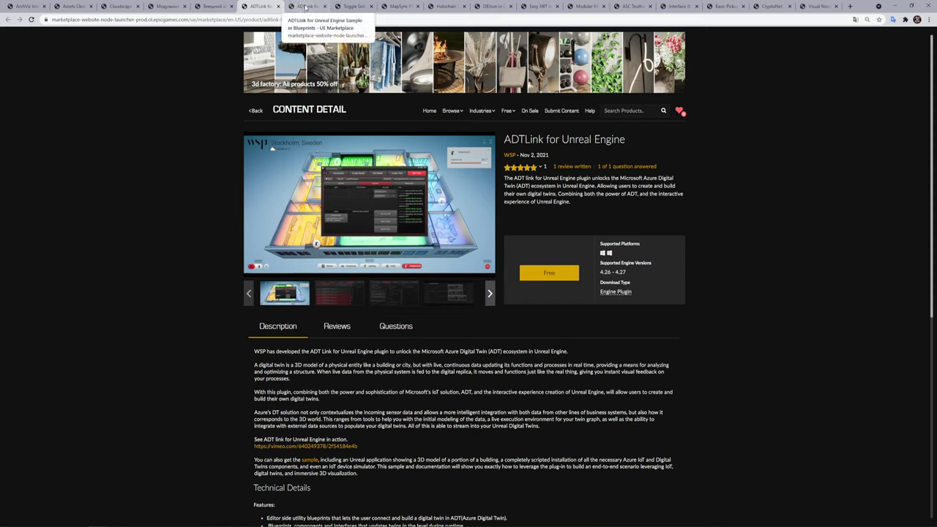
# Step: Compare the ADTLink plugin and Sample pages, finishing on the ADTLink for Unreal Engine Sample page
pyautogui.click(305, 7)
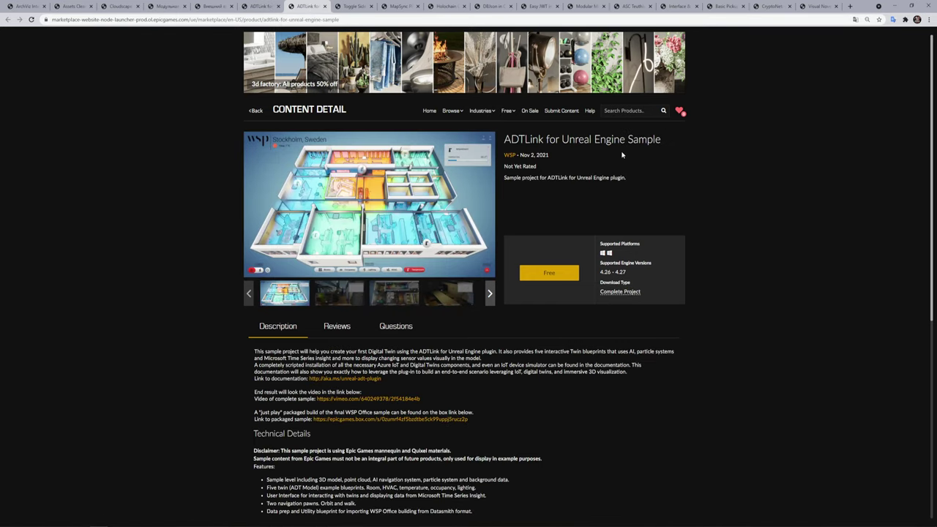
pyautogui.click(258, 5)
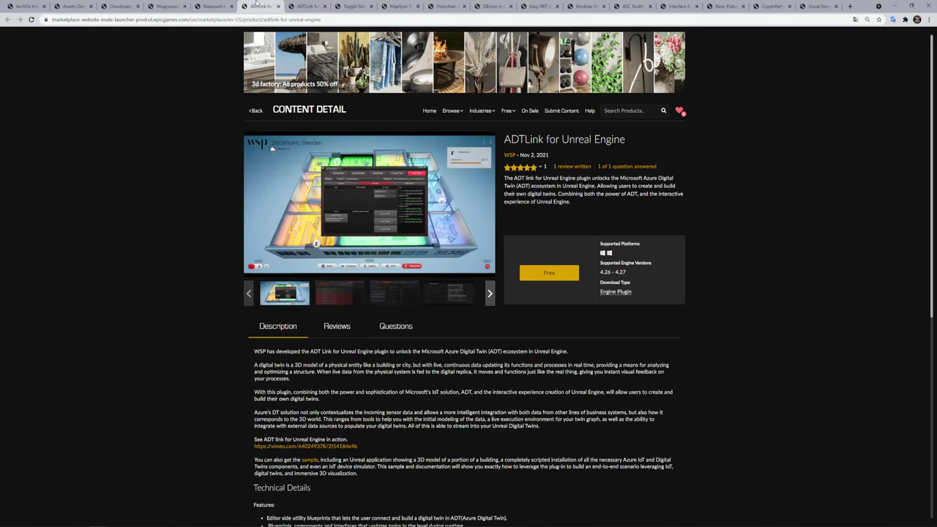
pyautogui.click(311, 9)
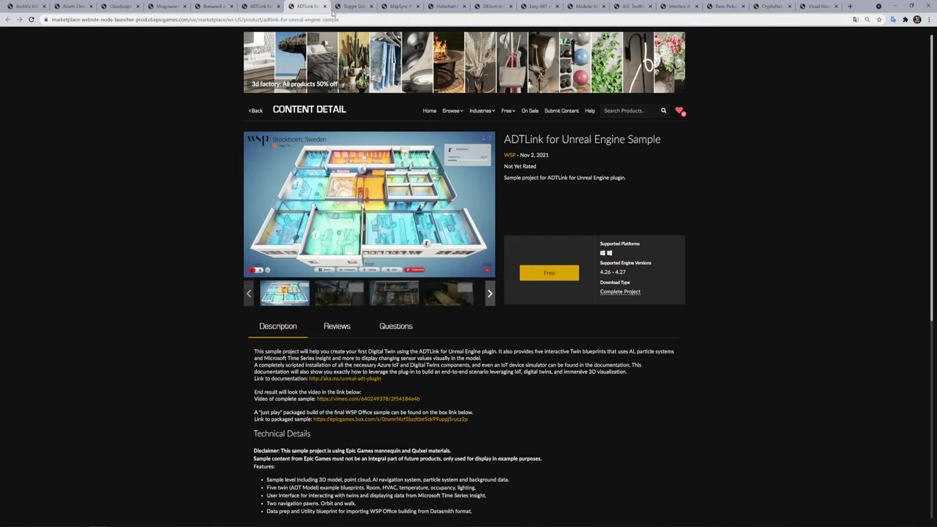
pyautogui.hotkey('ctrl', 'shift', 'Tab')
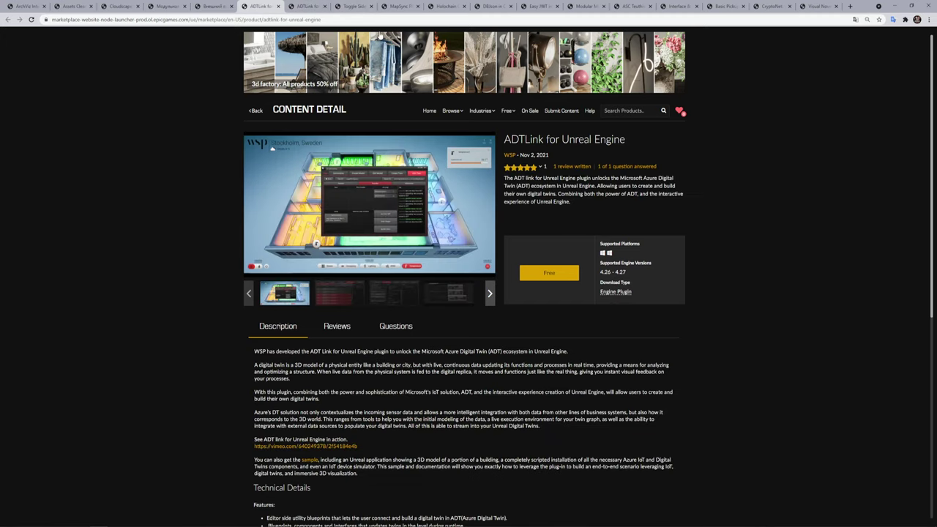
pyautogui.click(314, 7)
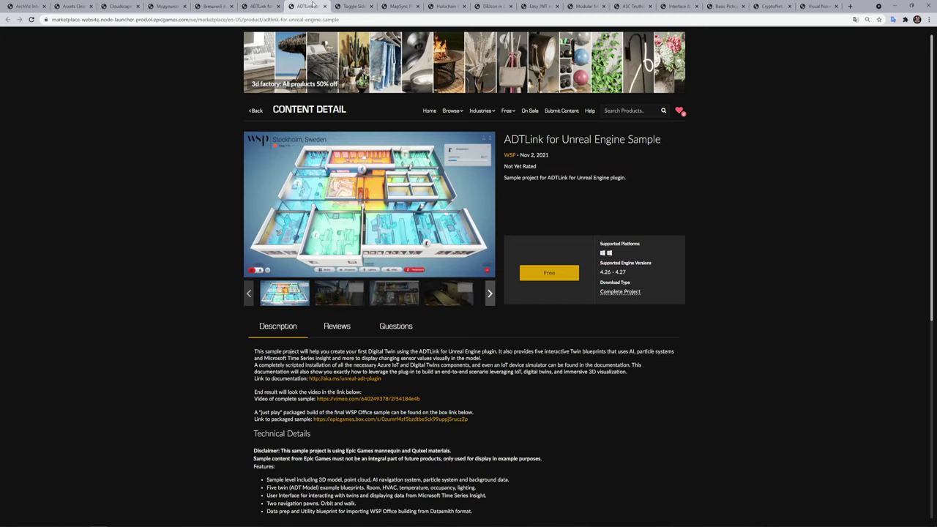
# Step: Browse the Toggle Sidebars page's second and third gallery screenshots, then move on to the MapSync Plugin page
pyautogui.click(359, 9)
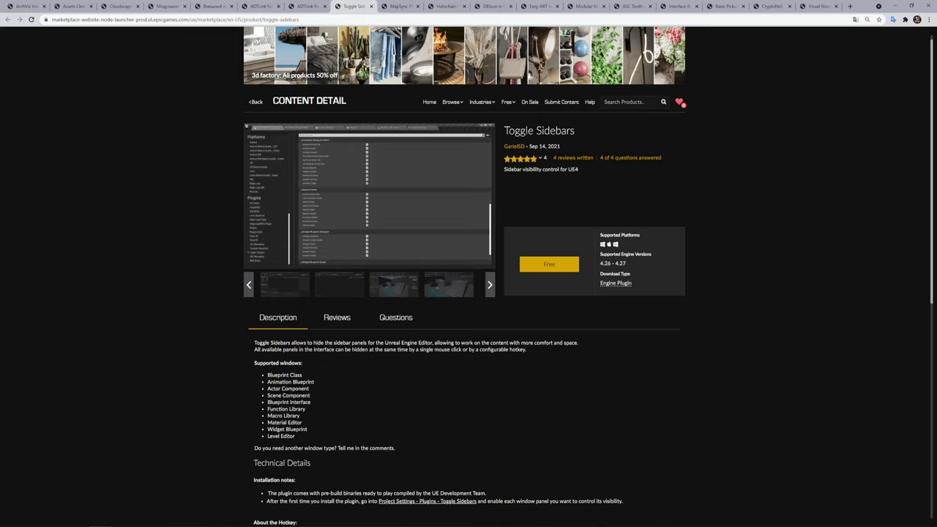
pyautogui.click(284, 288)
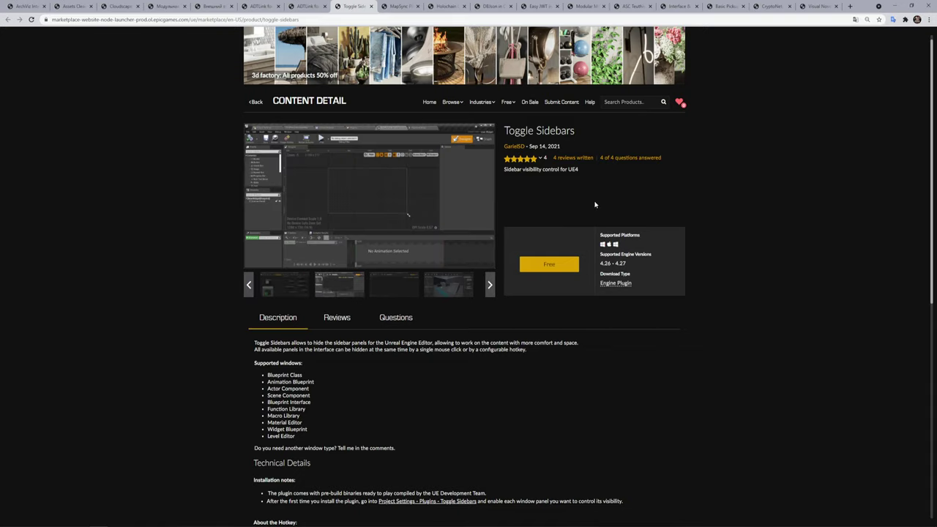
pyautogui.click(394, 291)
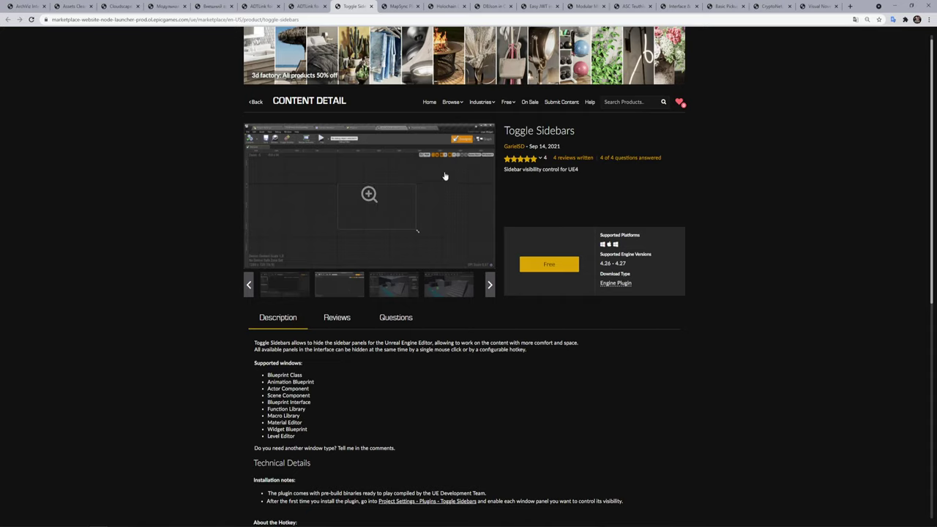
pyautogui.click(399, 7)
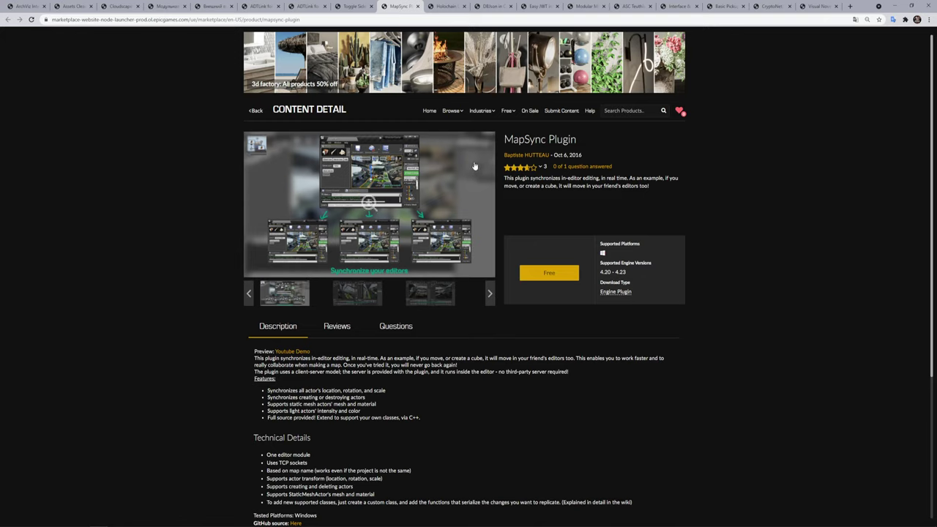
# Step: Skim the MapSync Plugin feature list, such as syncing actor location, rotation and scale over TCP
pyautogui.scroll(-2, 454, 329)
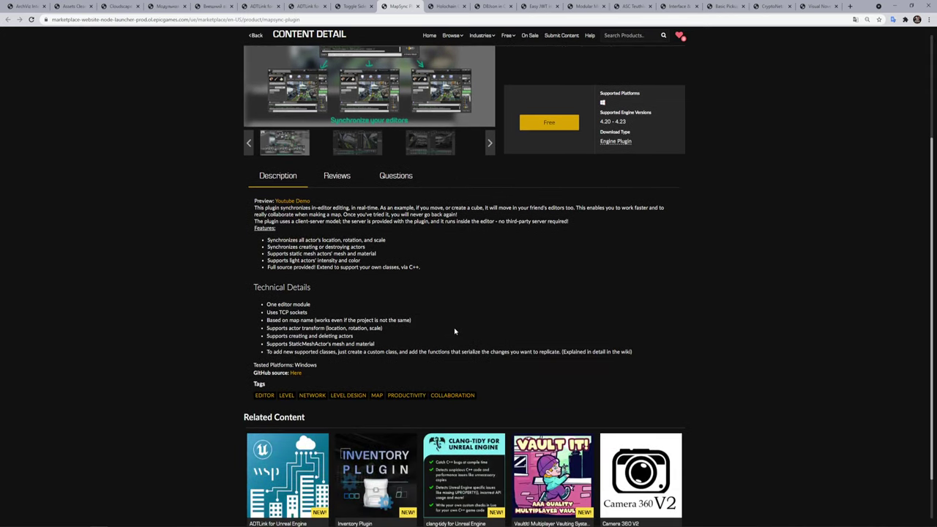
pyautogui.scroll(2, 454, 332)
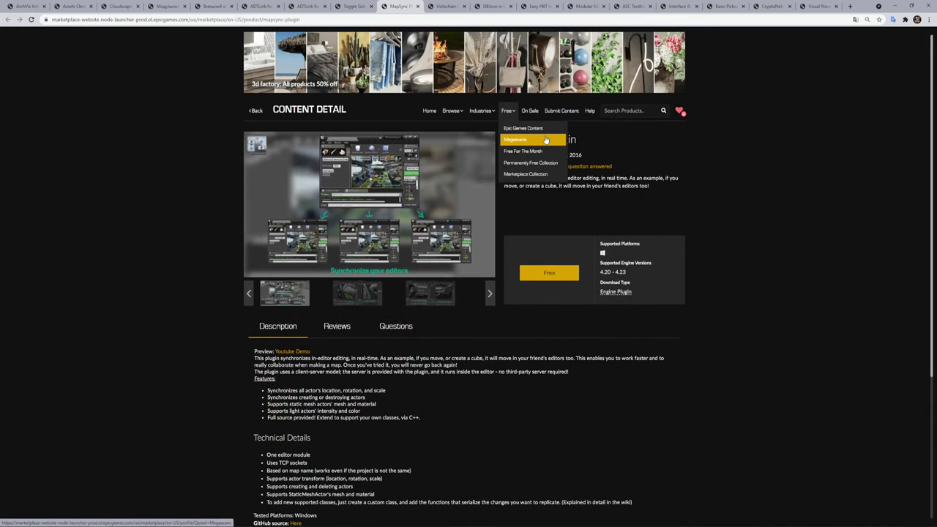
pyautogui.moveTo(507, 108)
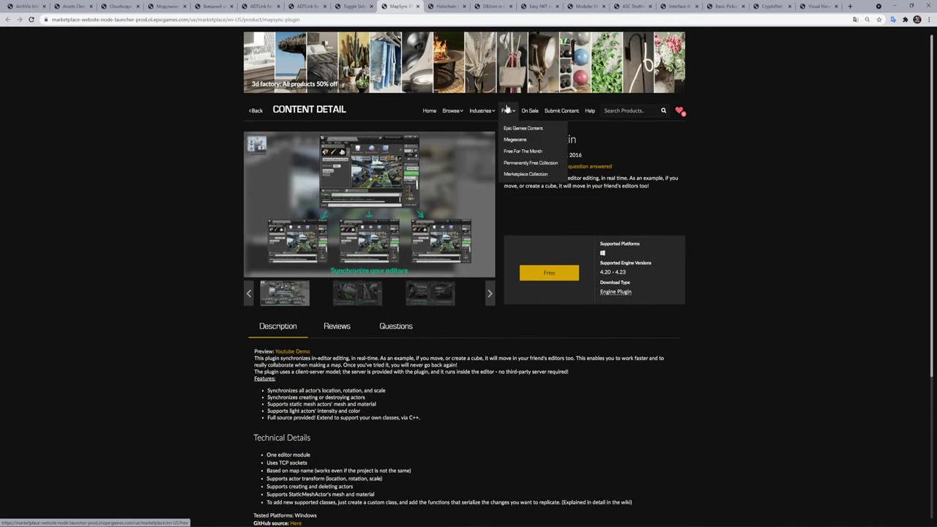
# Step: On the Holochain Client page, highlight the phrases 'UE4 C++ Client' and 'WebSocket address'
pyautogui.click(444, 9)
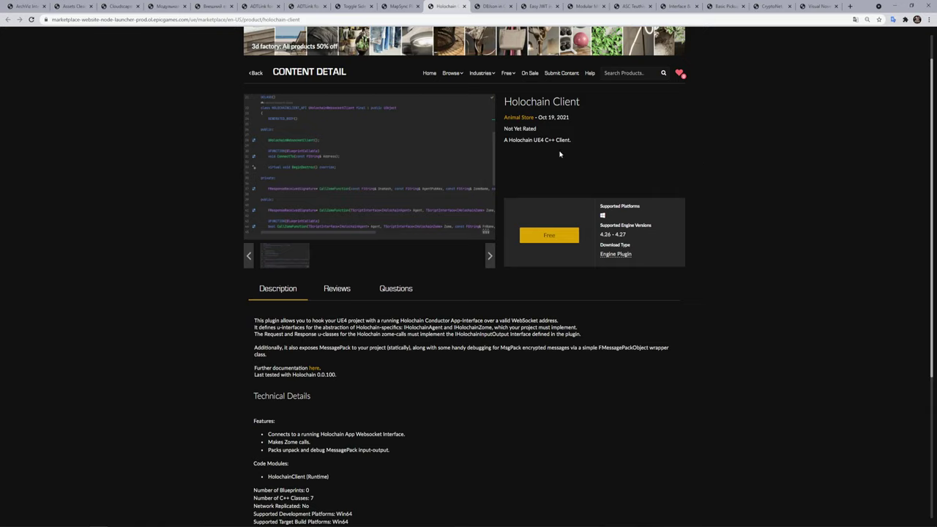
pyautogui.moveTo(585, 143); pyautogui.dragTo(533, 140)
pyautogui.scroll(-1, 641, 165)
pyautogui.scroll(2, 641, 165)
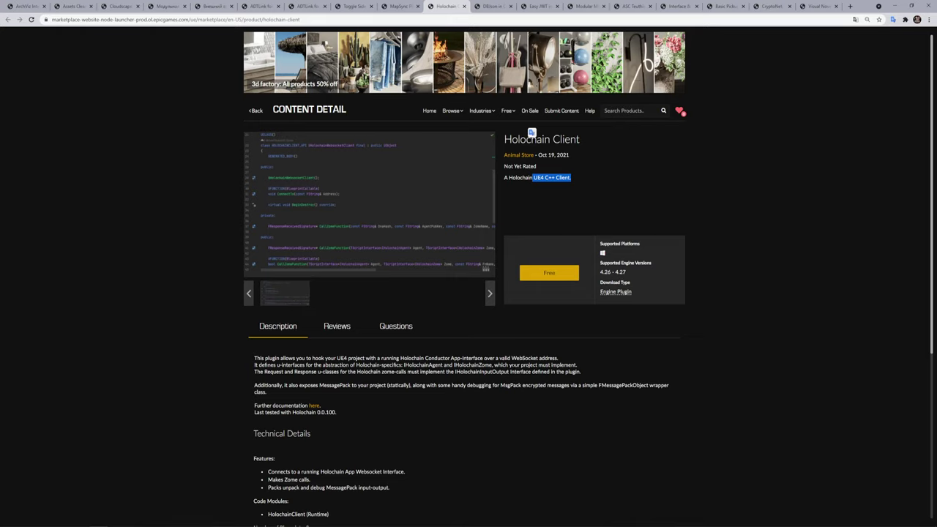
pyautogui.moveTo(511, 358); pyautogui.dragTo(561, 359)
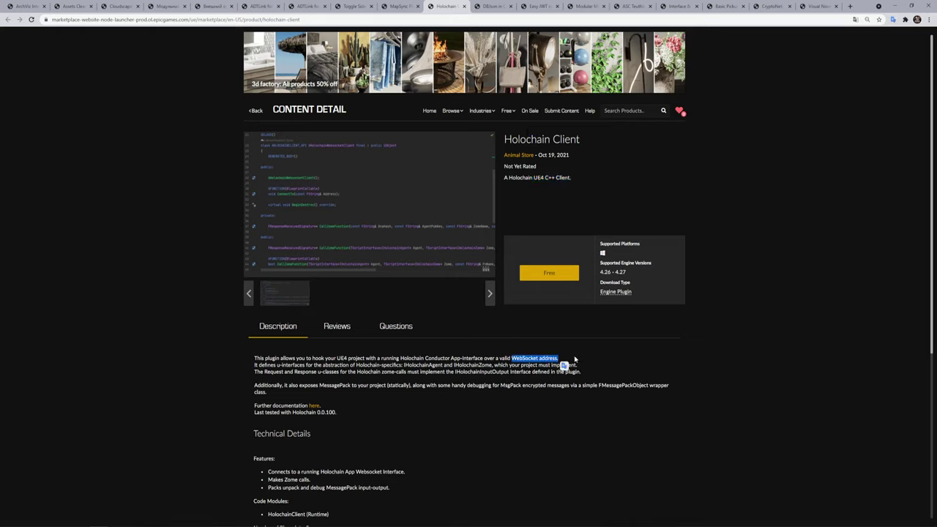
pyautogui.click(577, 358)
# Step: Translate the Holochain Client page into Russian, then bring up the DBJson page
pyautogui.scroll(-1, 441, 394)
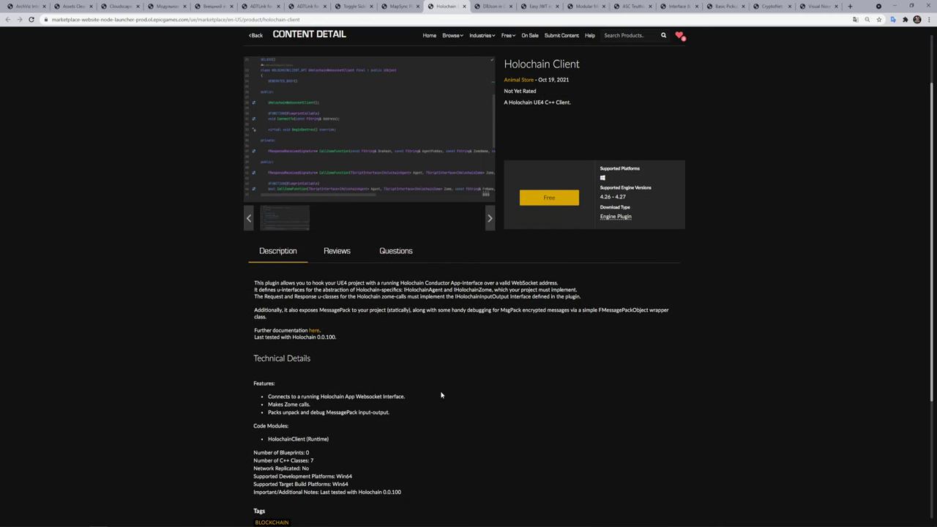
pyautogui.scroll(1, 441, 395)
pyautogui.rightClick(729, 342)
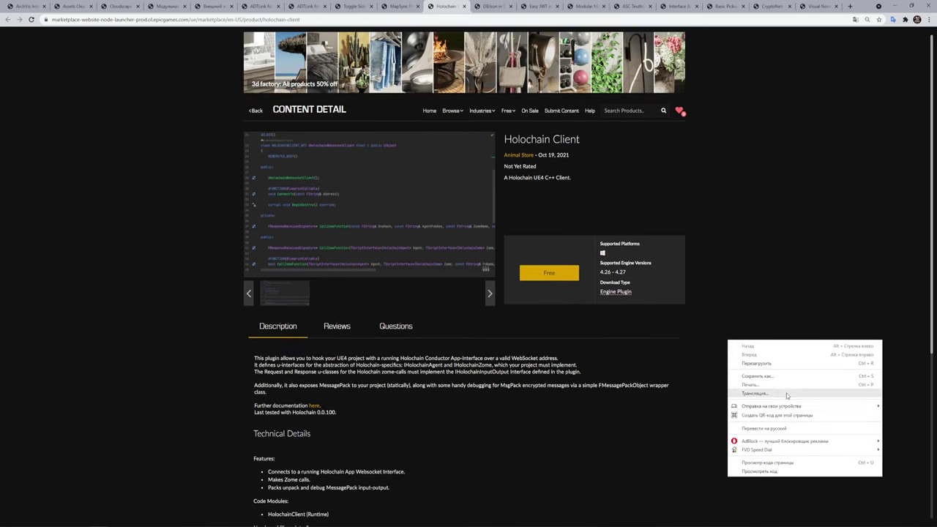
pyautogui.click(763, 428)
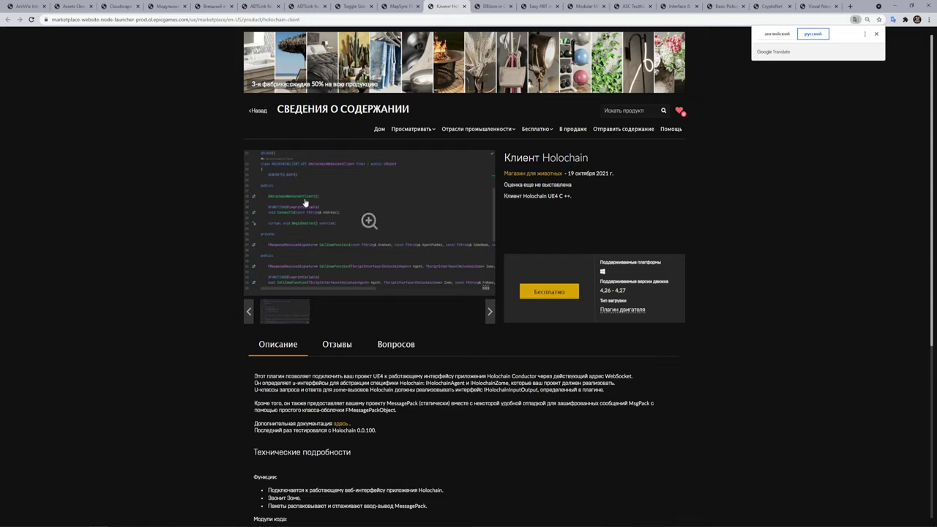
pyautogui.click(496, 9)
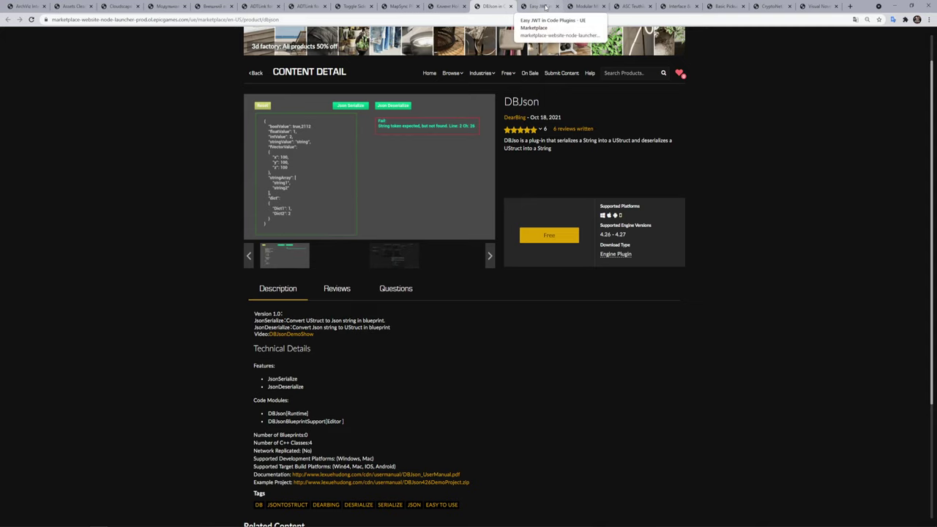
# Step: Translate the Easy JWT product page into Russian
pyautogui.click(545, 7)
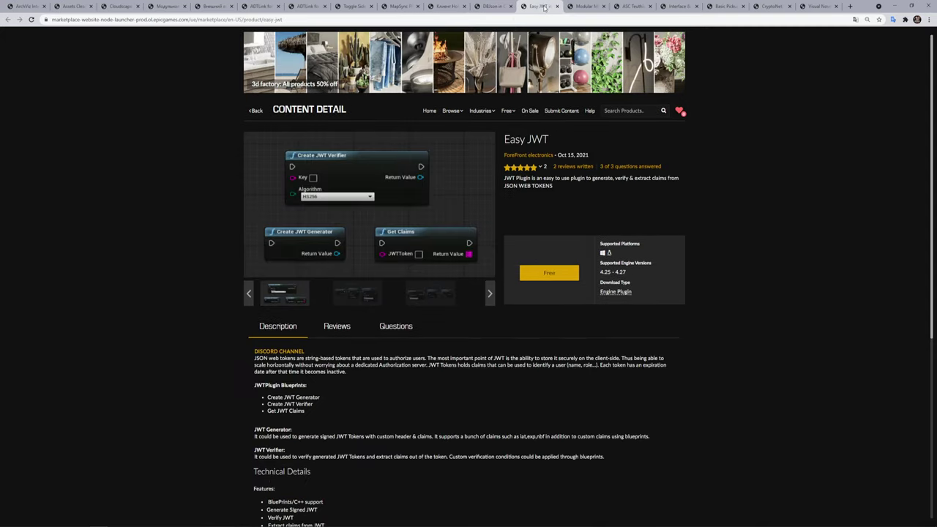
pyautogui.rightClick(704, 158)
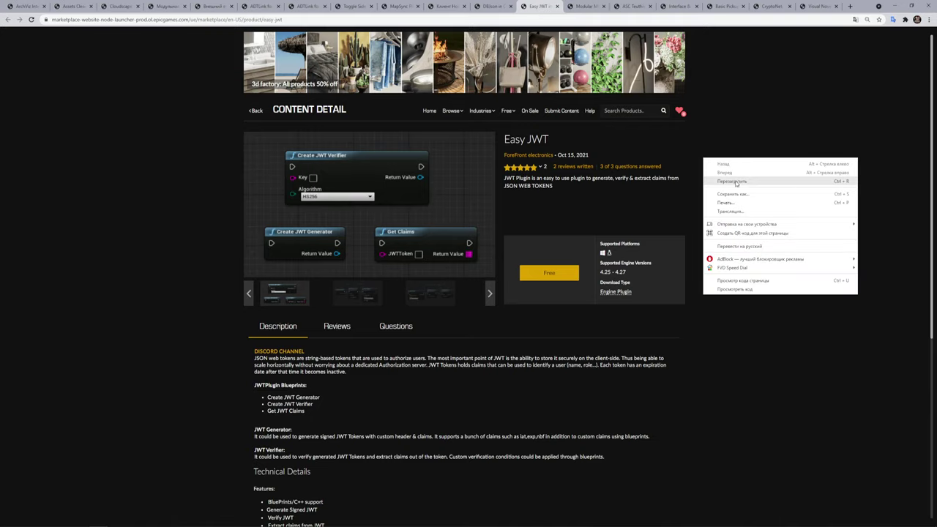
pyautogui.click(735, 246)
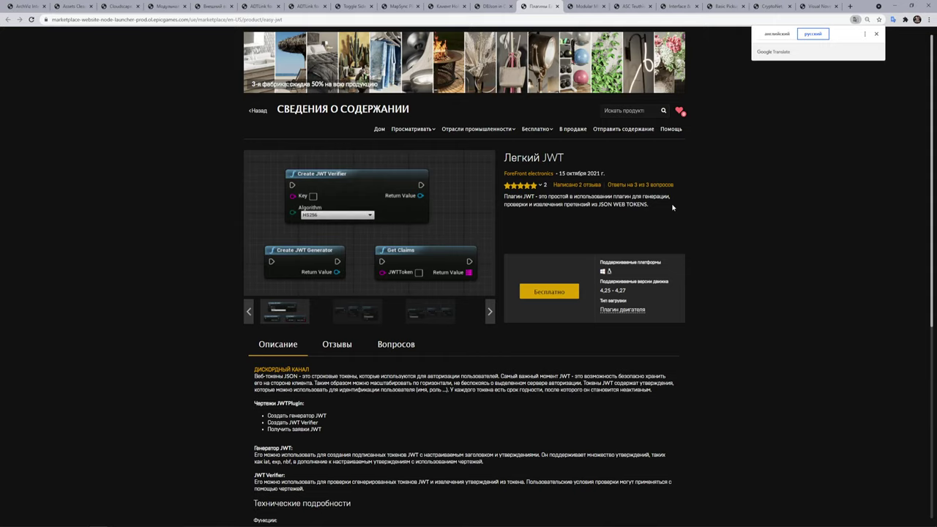
# Step: Compare the translated Easy JWT page with DBJson, then show the Modular Military Operation page
pyautogui.click(495, 6)
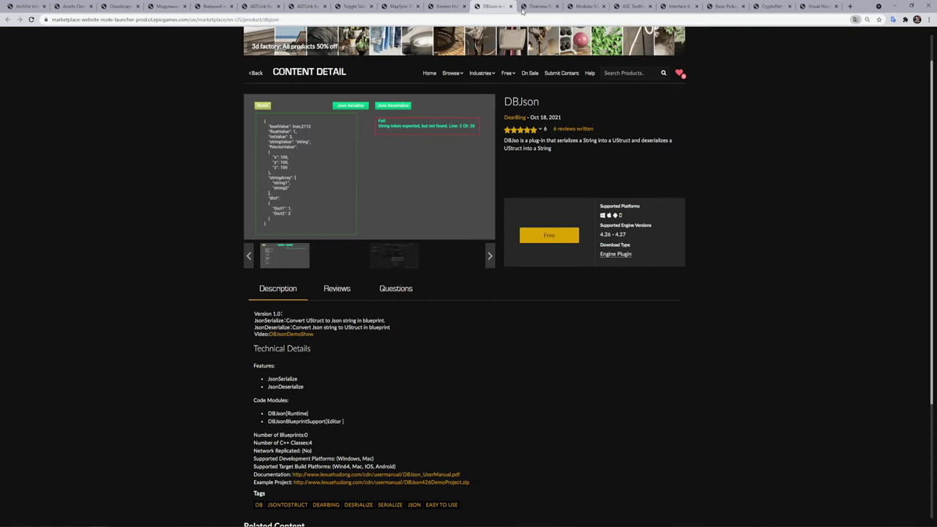
pyautogui.click(540, 8)
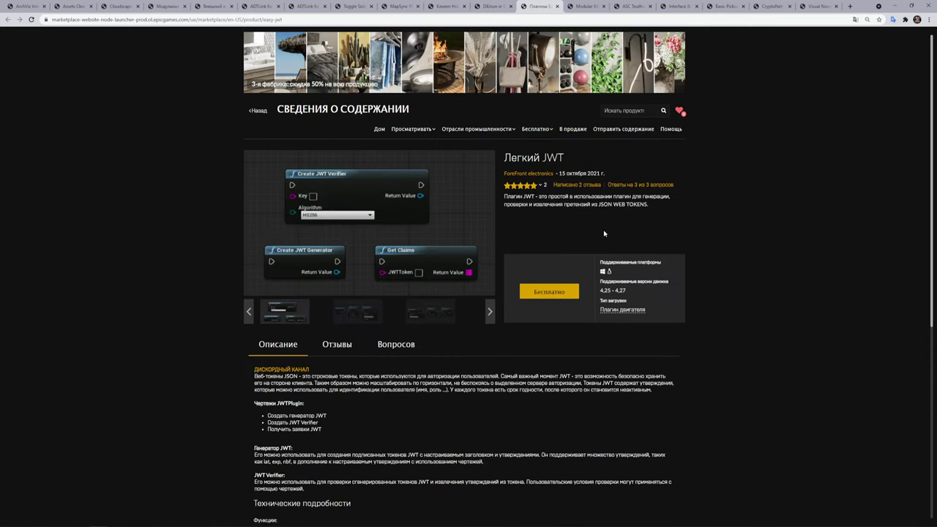
pyautogui.click(494, 5)
pyautogui.click(536, 6)
pyautogui.click(585, 8)
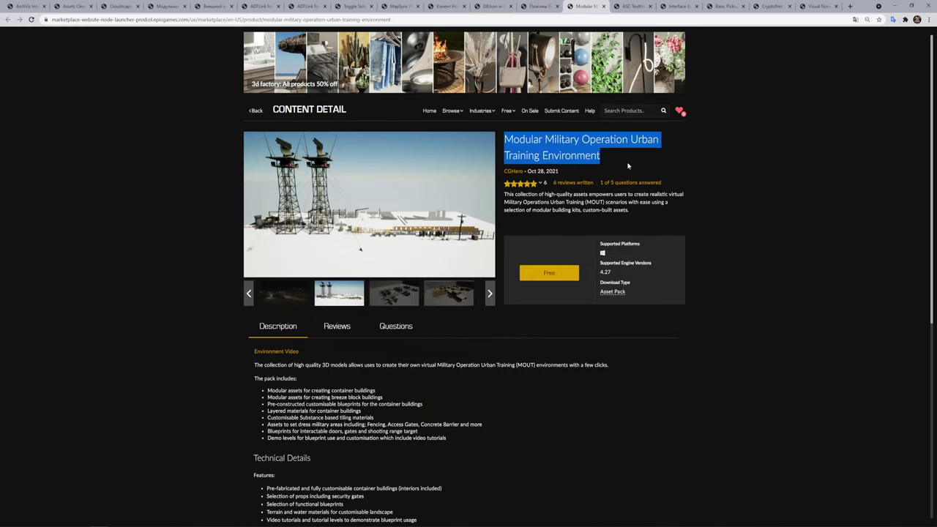
# Step: Translate the Modular Military Operation page into Russian and dismiss the translation prompt
pyautogui.click(729, 180)
pyautogui.rightClick(731, 206)
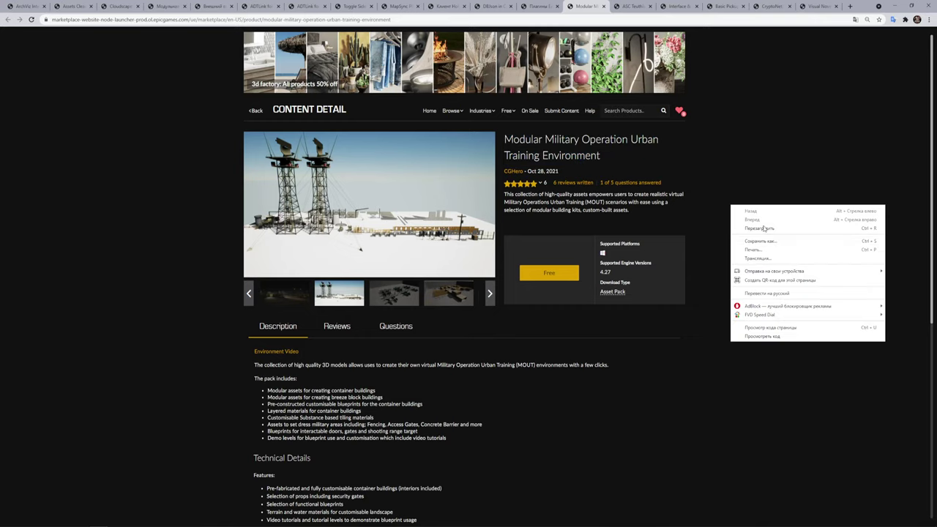
pyautogui.click(758, 294)
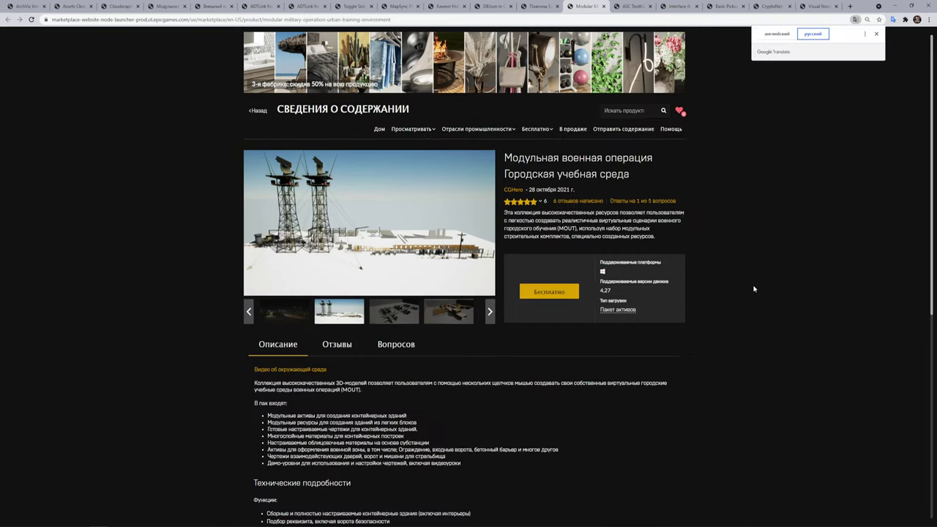
pyautogui.click(730, 232)
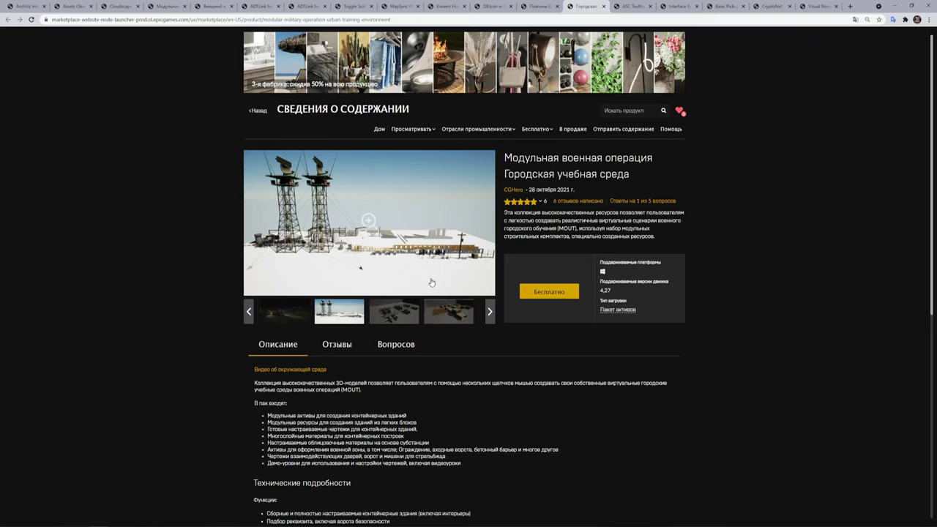
# Step: Scroll through the translated description and technical details
pyautogui.scroll(-3, 469, 293)
pyautogui.scroll(3, 276, 132)
pyautogui.scroll(-1, 749, 297)
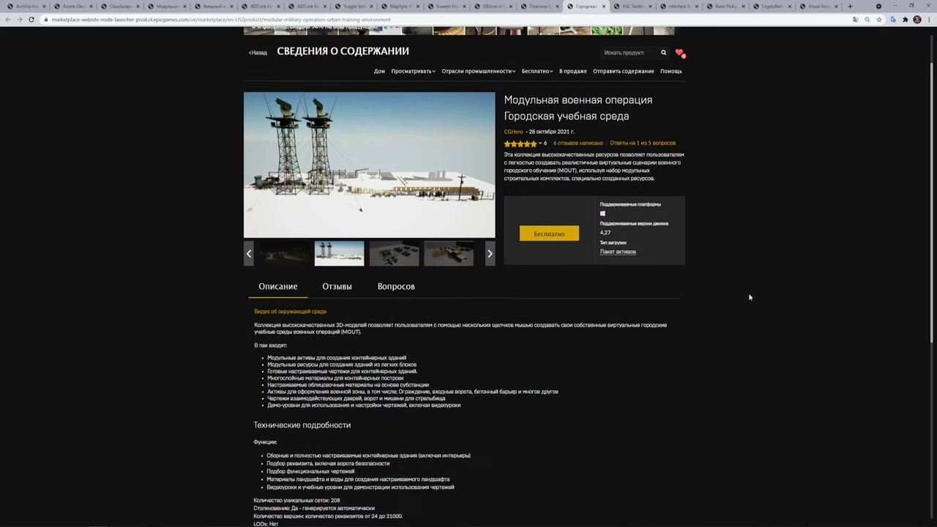
pyautogui.scroll(-2, 638, 293)
pyautogui.scroll(-3, 636, 288)
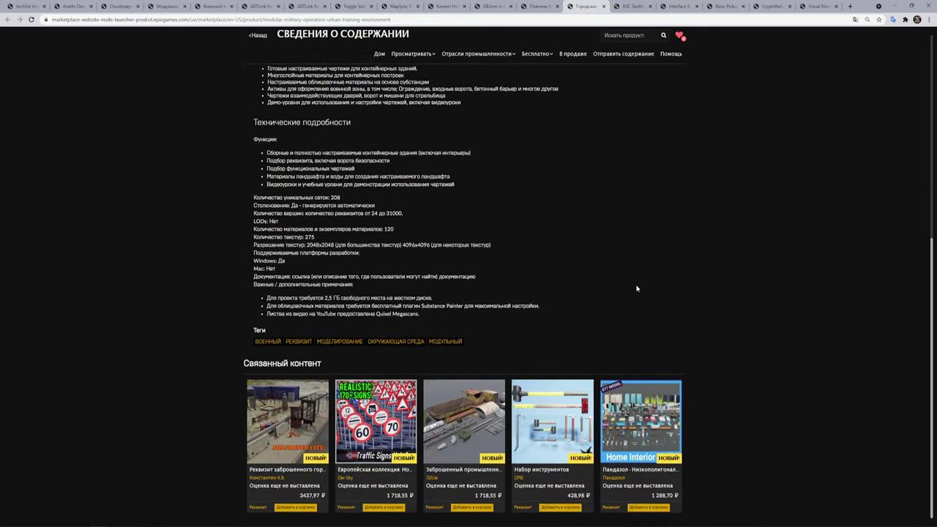
pyautogui.scroll(2, 636, 289)
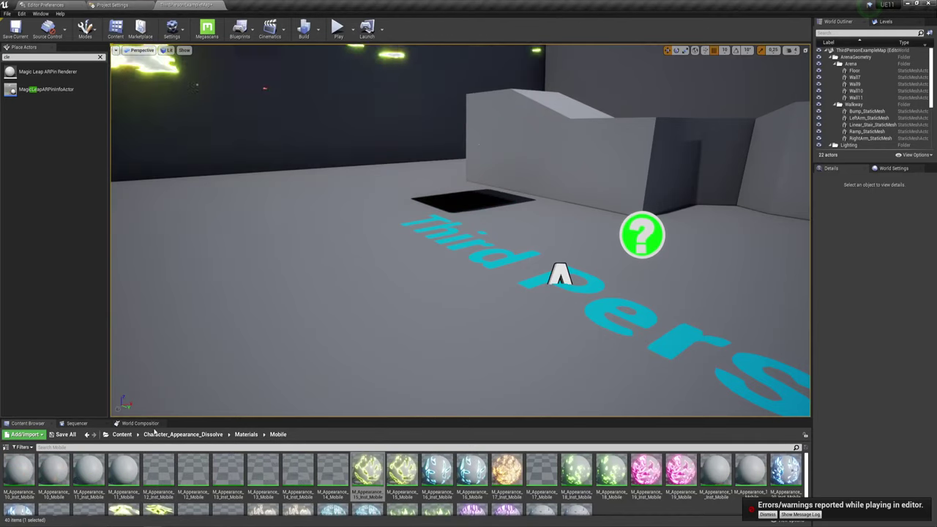
# Step: Return to the top-level Content folder and select, then deselect, the InterfaceAndItemSounds folder twice
pyautogui.click(122, 434)
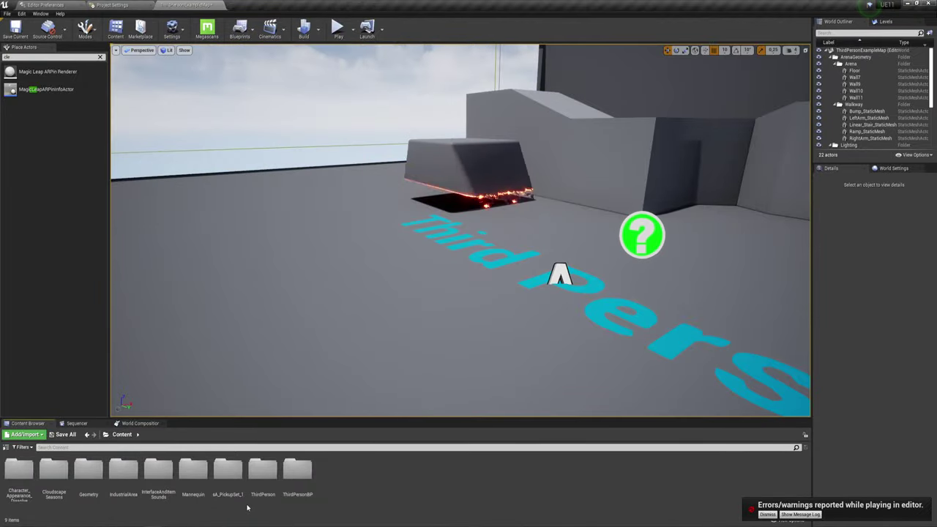
pyautogui.click(158, 470)
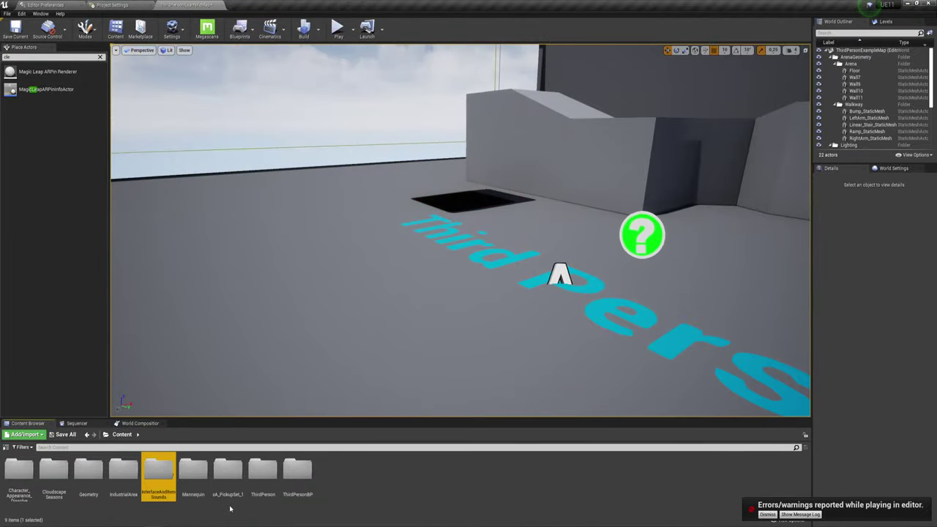
pyautogui.click(351, 492)
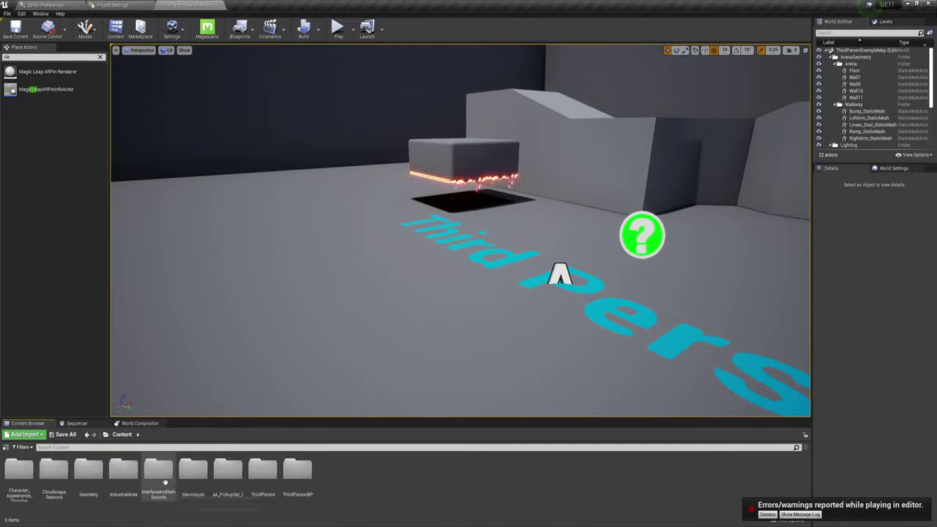
pyautogui.click(165, 480)
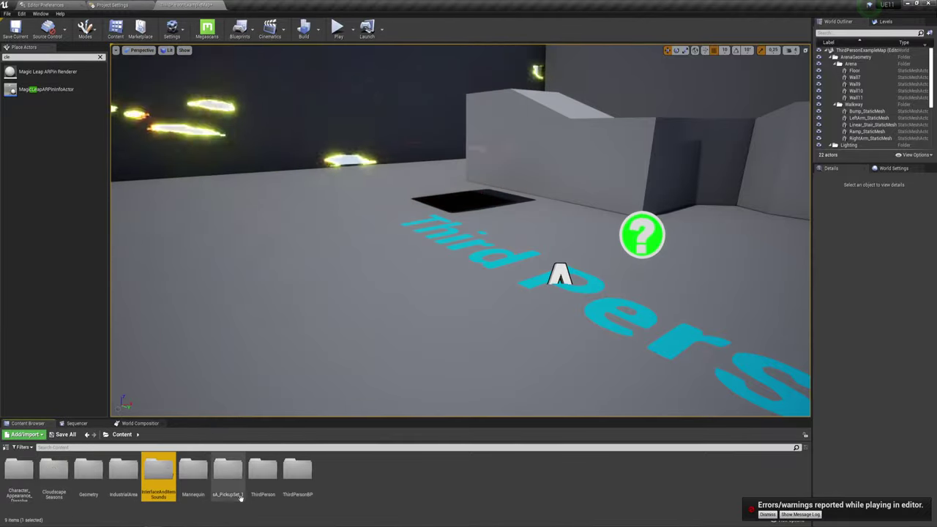
pyautogui.click(240, 505)
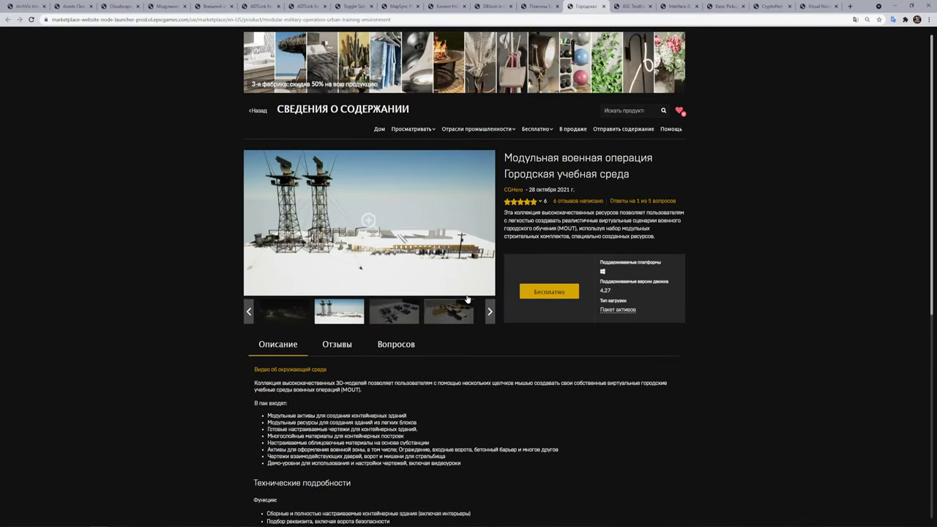
# Step: Highlight the 4,27 engine version, then switch to the ASC Teuthisan page and request its translation
pyautogui.moveTo(616, 293); pyautogui.dragTo(604, 291)
pyautogui.click(626, 299)
pyautogui.click(636, 6)
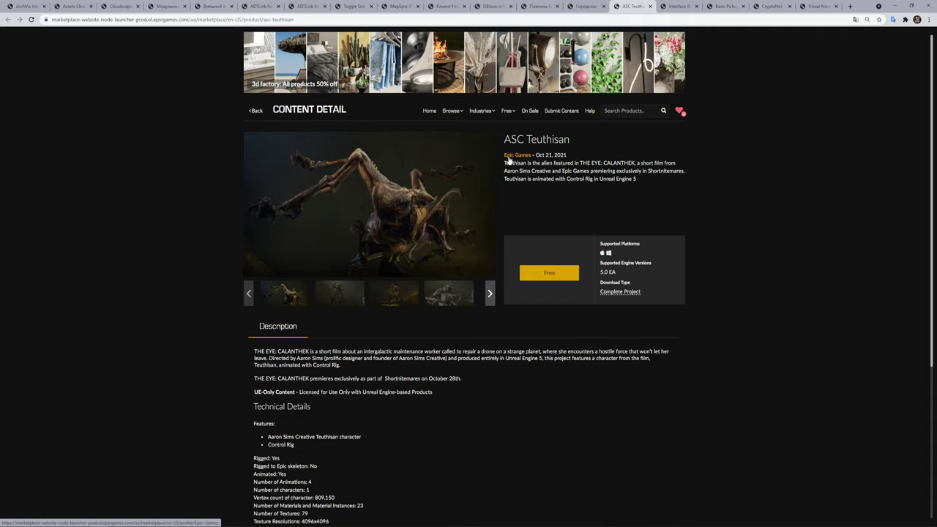
pyautogui.rightClick(703, 174)
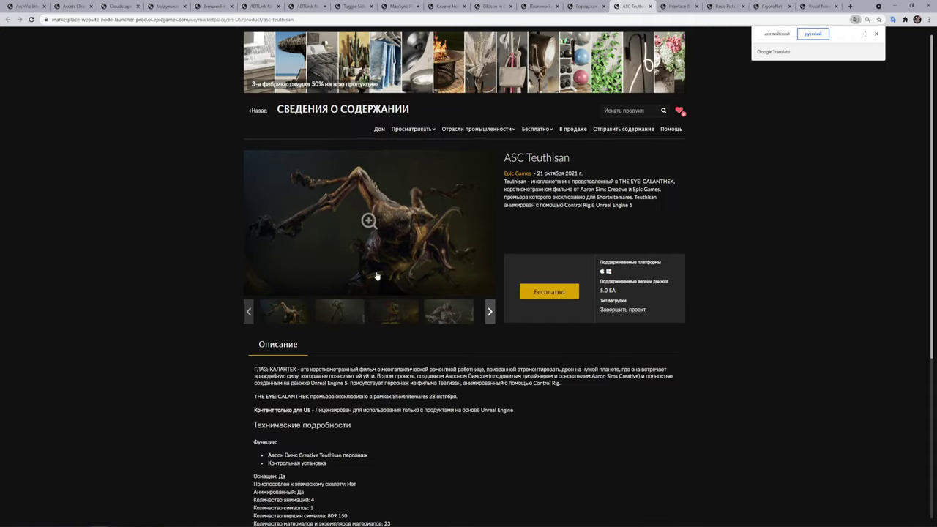
# Step: Browse the ASC Teuthisan gallery images and video, then scroll through its specs
pyautogui.click(347, 314)
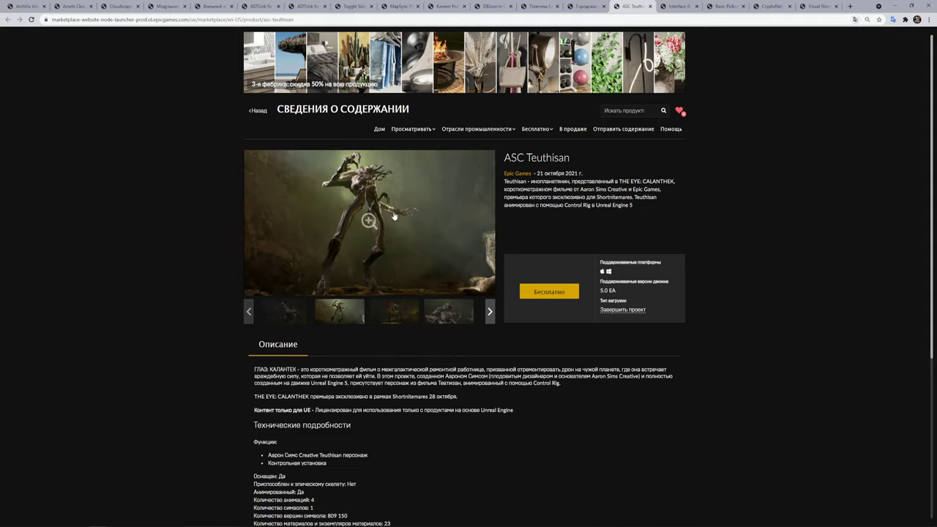
pyautogui.click(394, 324)
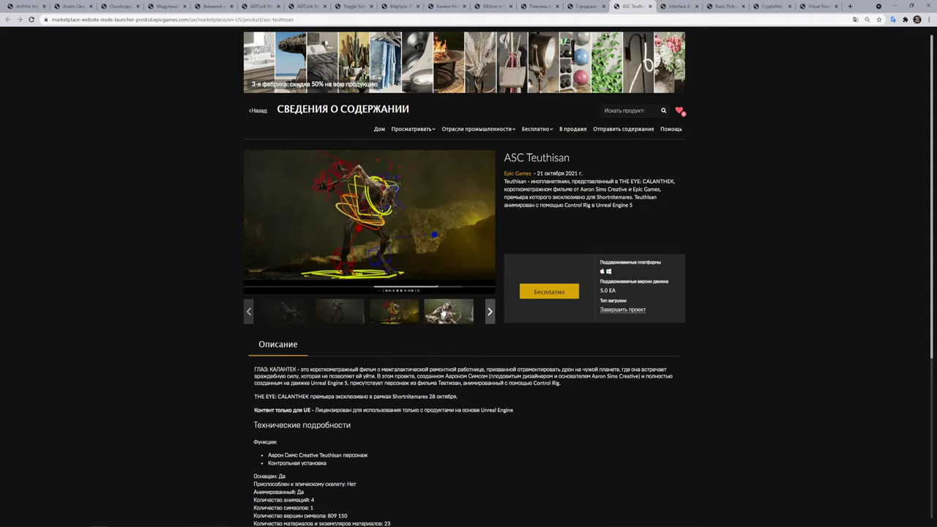
pyautogui.click(443, 313)
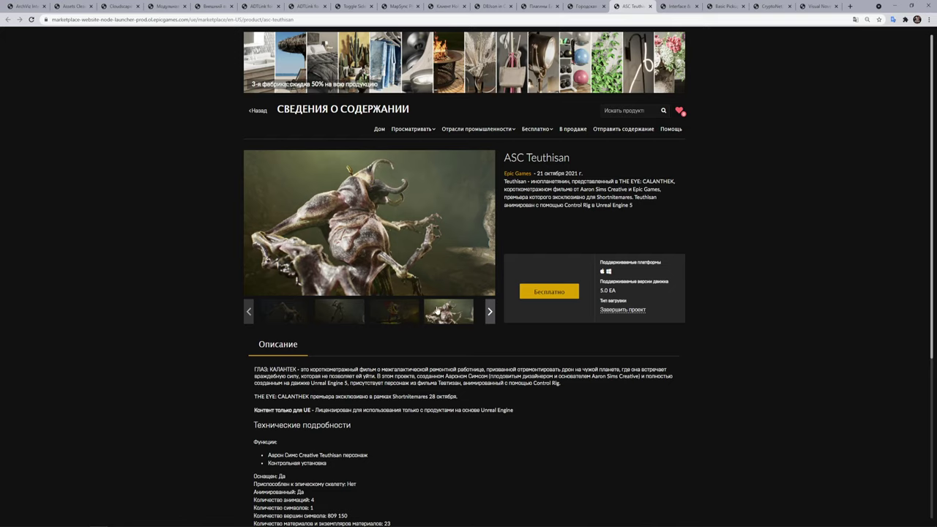
pyautogui.click(491, 313)
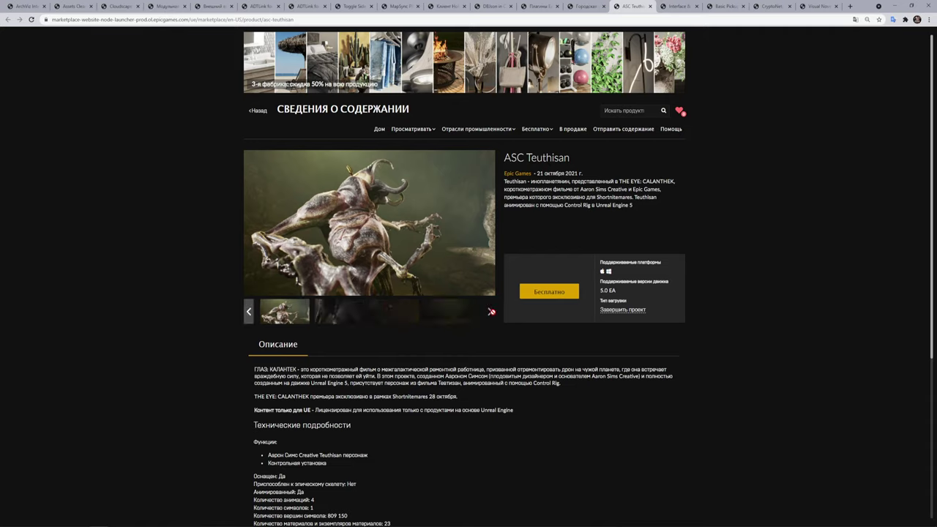
pyautogui.click(350, 319)
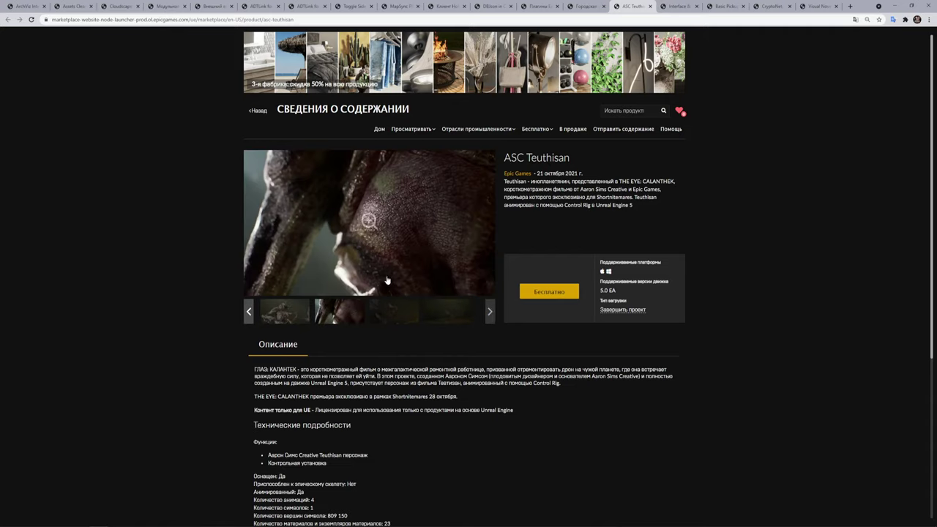
pyautogui.click(402, 322)
pyautogui.click(436, 316)
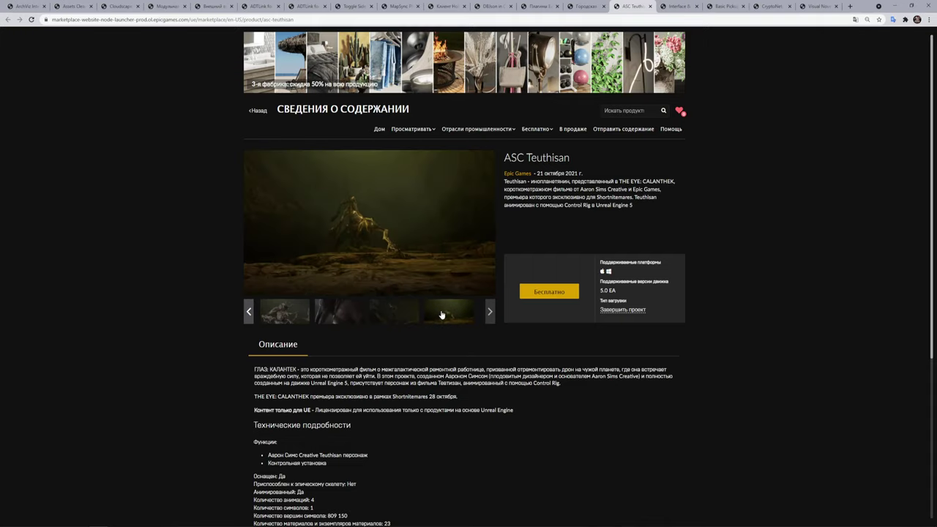
pyautogui.click(359, 318)
pyautogui.click(298, 317)
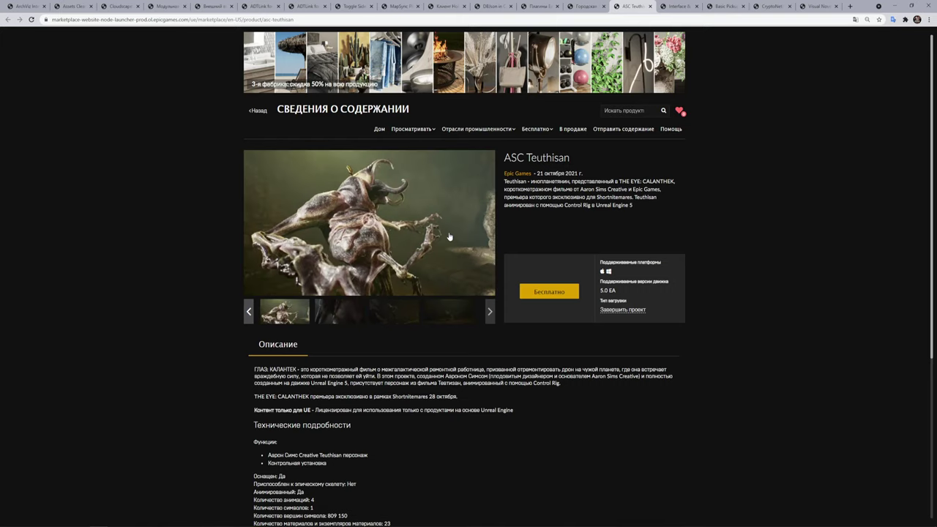
pyautogui.scroll(-2, 476, 284)
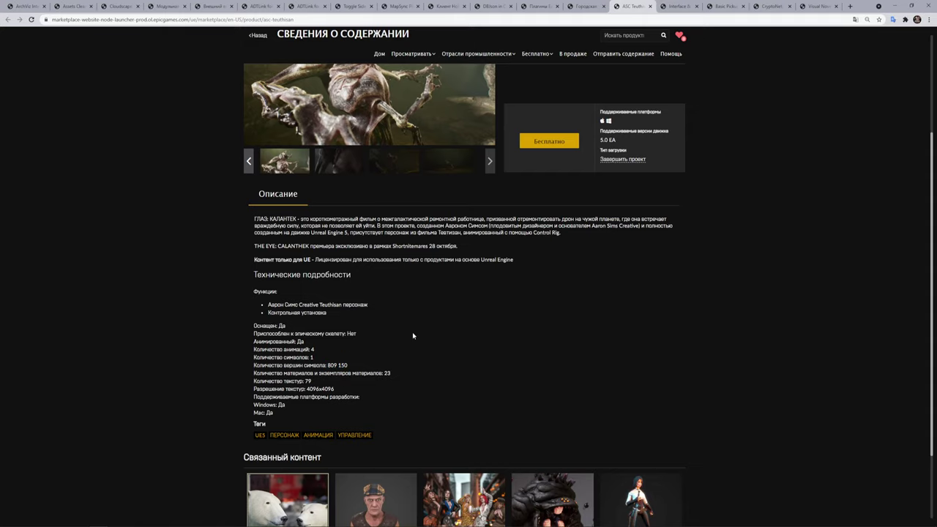
pyautogui.scroll(2, 415, 345)
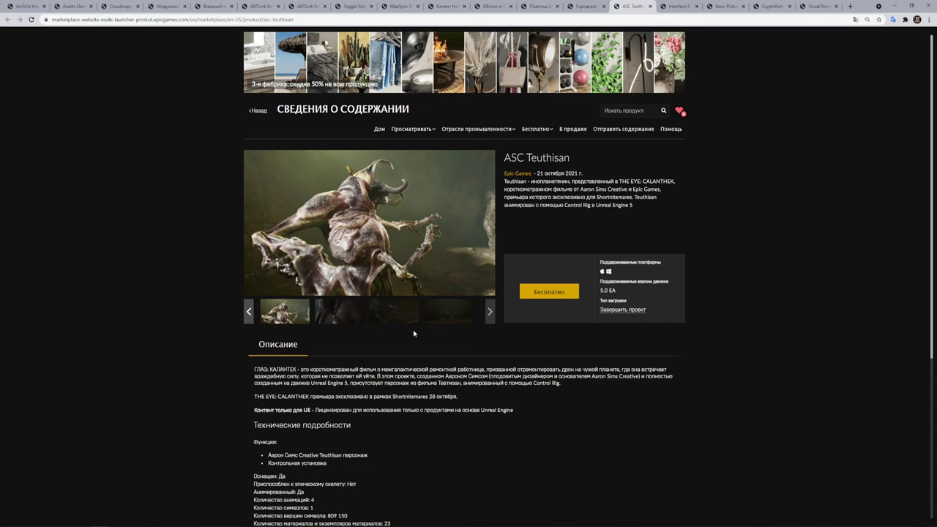
# Step: Switch to the Interface & Item Sounds Pack tab and translate it via Translate to Russian
pyautogui.click(668, 6)
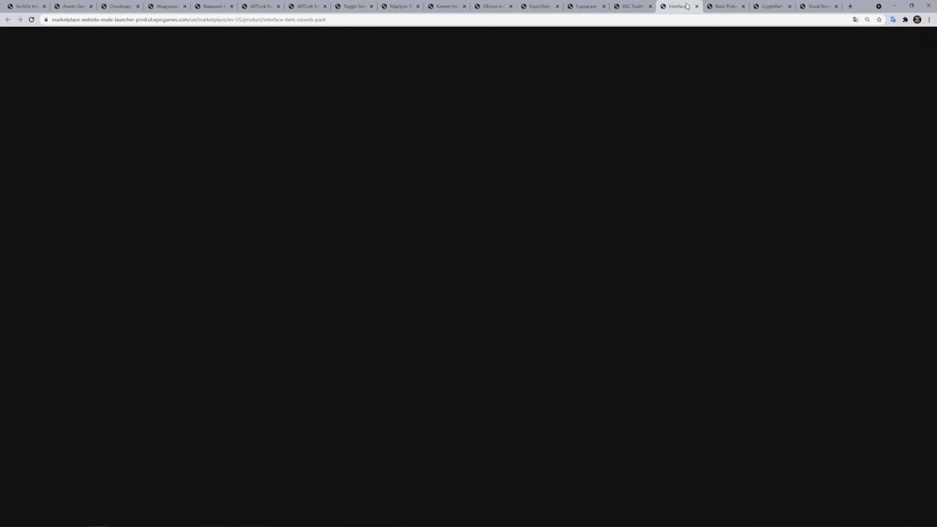
pyautogui.click(714, 149)
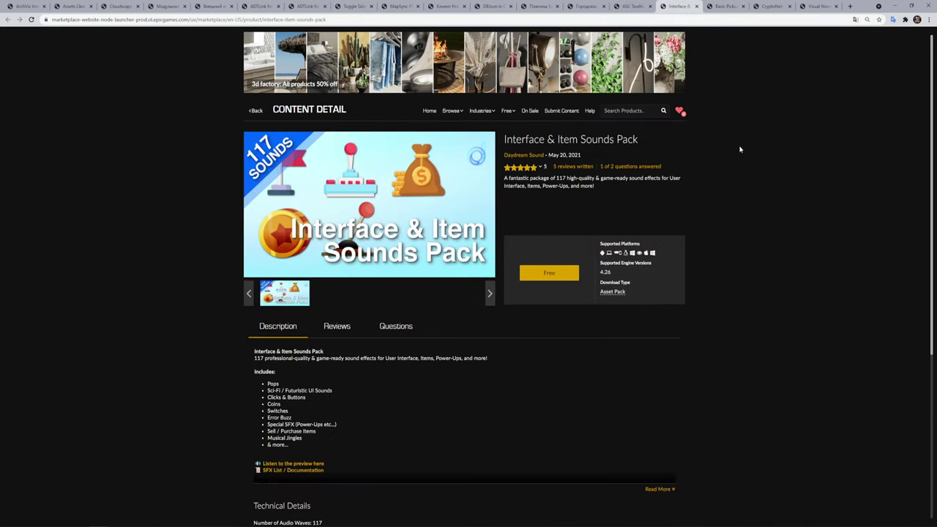
pyautogui.rightClick(729, 148)
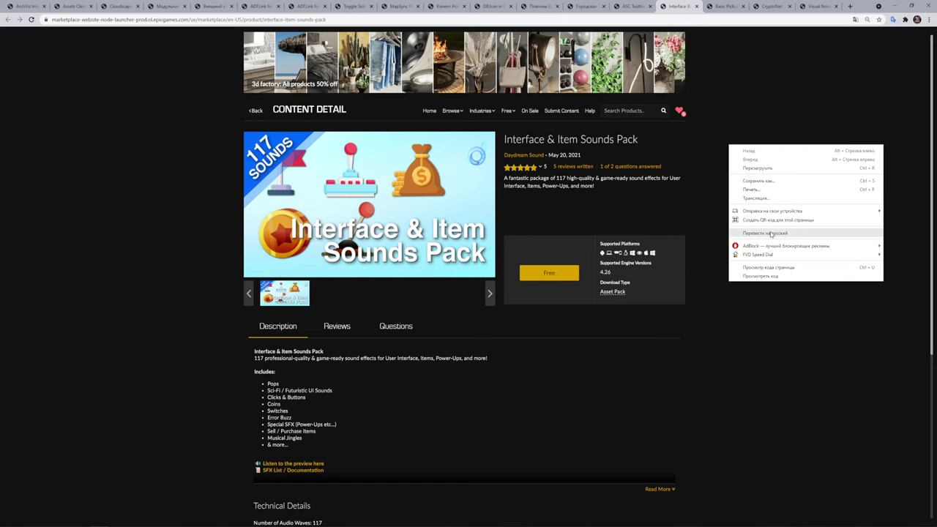
pyautogui.click(770, 235)
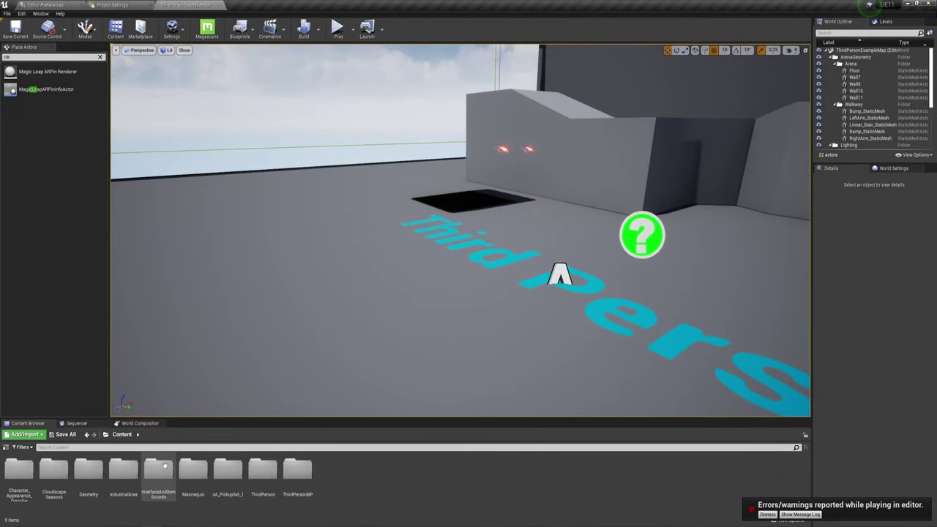
# Step: Open InterfaceAndItemSounds > Cues and enlarge the asset area to show more cues
pyautogui.doubleClick(167, 467)
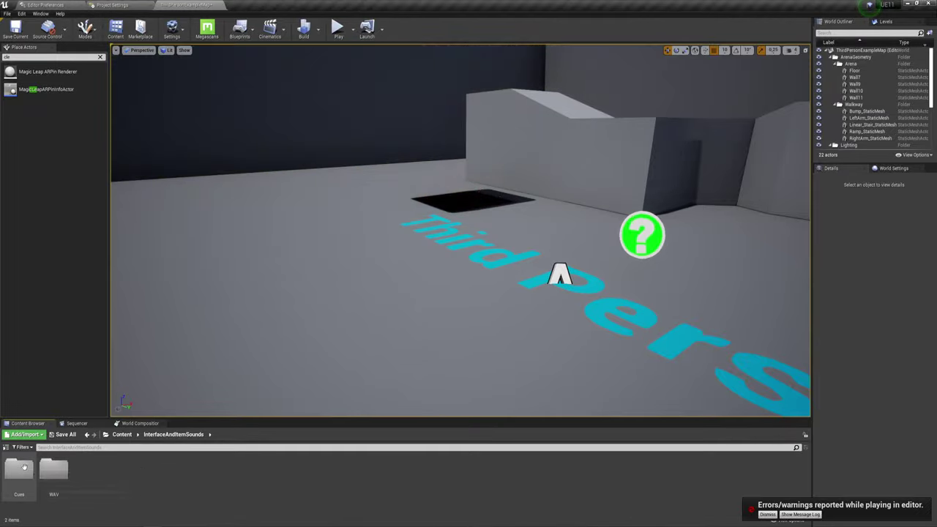
pyautogui.doubleClick(20, 468)
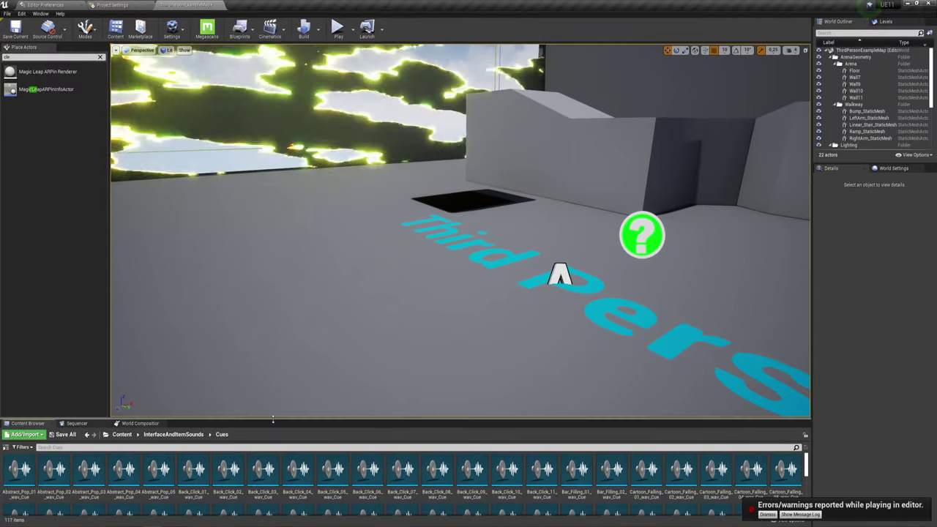
pyautogui.moveTo(271, 421); pyautogui.dragTo(391, 270)
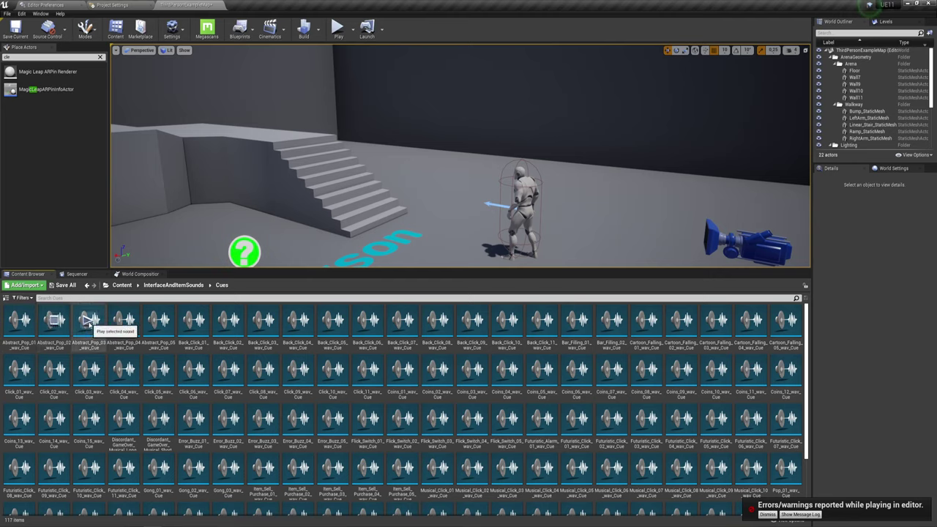
# Step: Preview cues including Abstract_Pop_03, Click_06–09, Flick_Switch_03/04, Ringtone_01, Special_Powerup_03 and Musical_Click_09
pyautogui.click(89, 320)
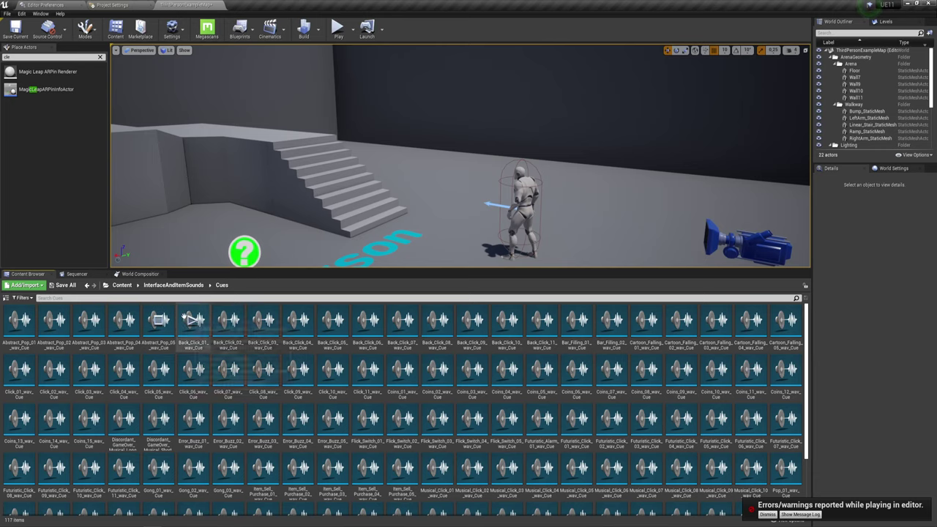
pyautogui.click(193, 319)
pyautogui.click(191, 371)
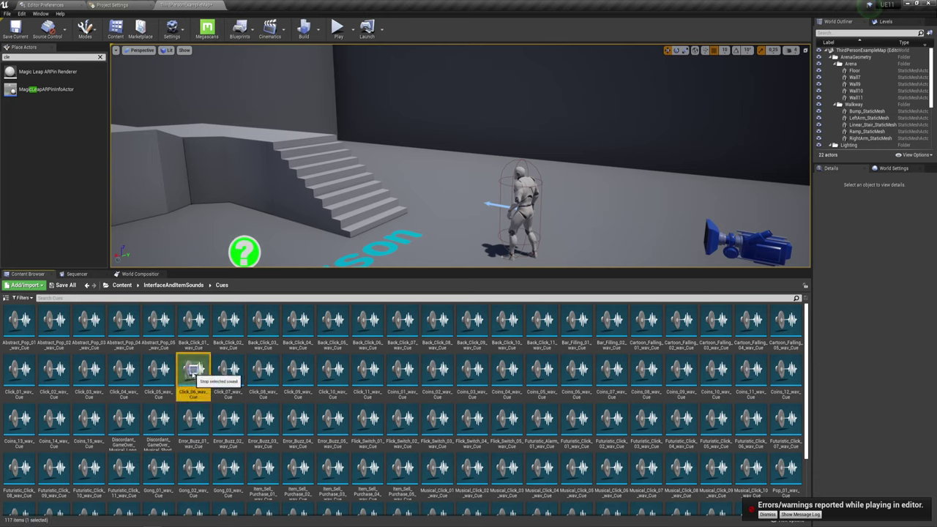
pyautogui.click(228, 370)
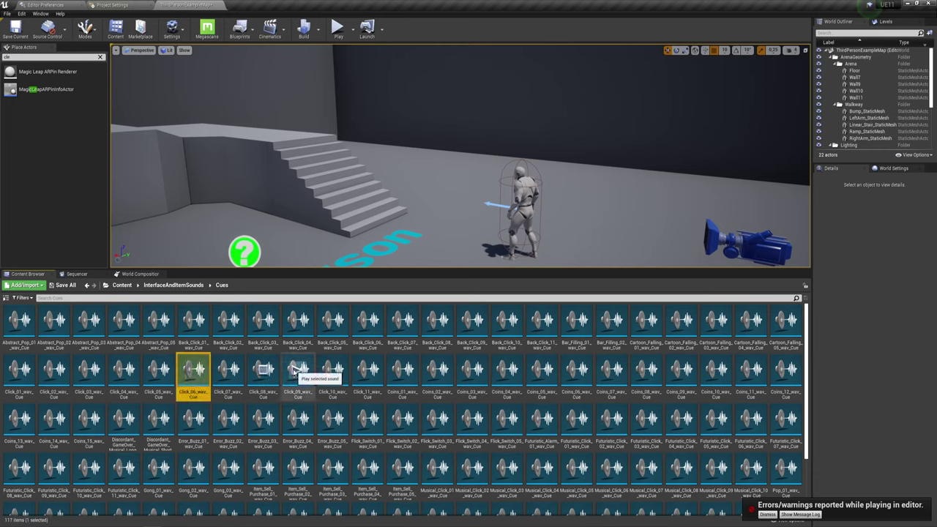
pyautogui.click(298, 370)
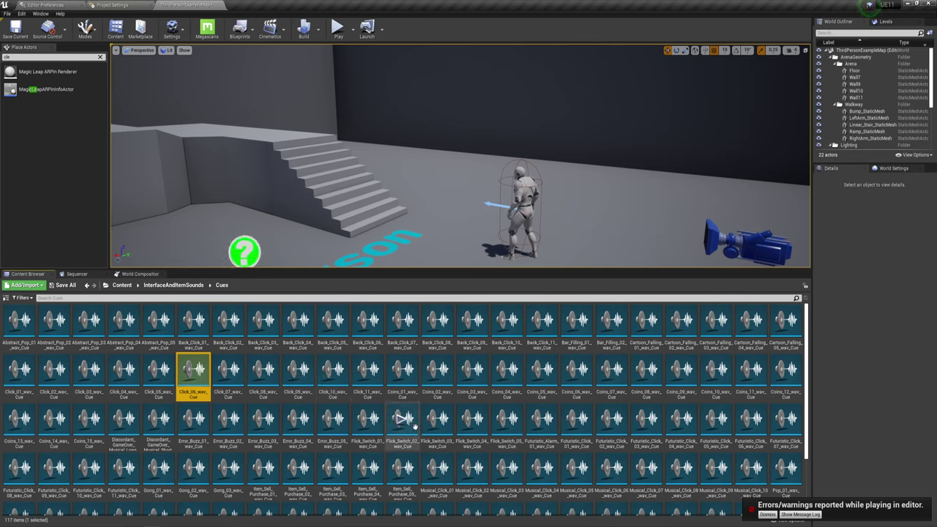
pyautogui.click(437, 419)
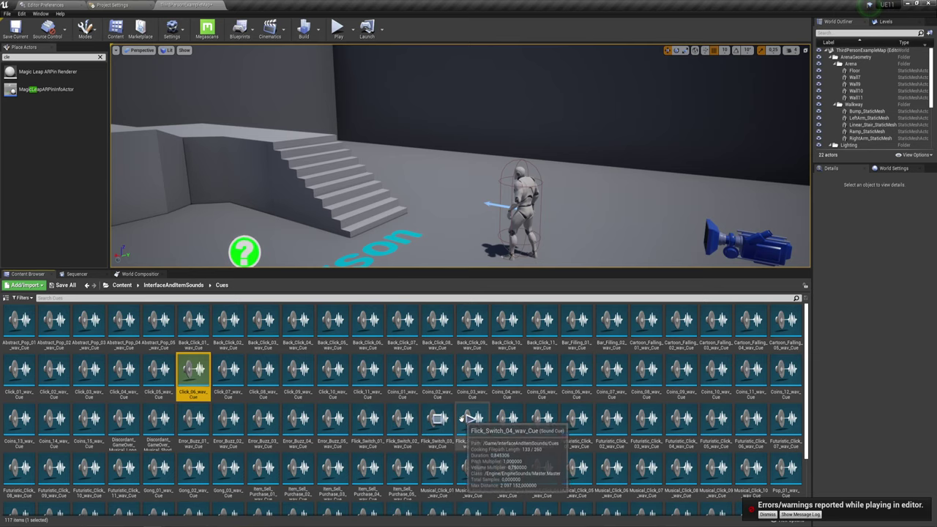
pyautogui.click(472, 419)
pyautogui.scroll(-1, 460, 465)
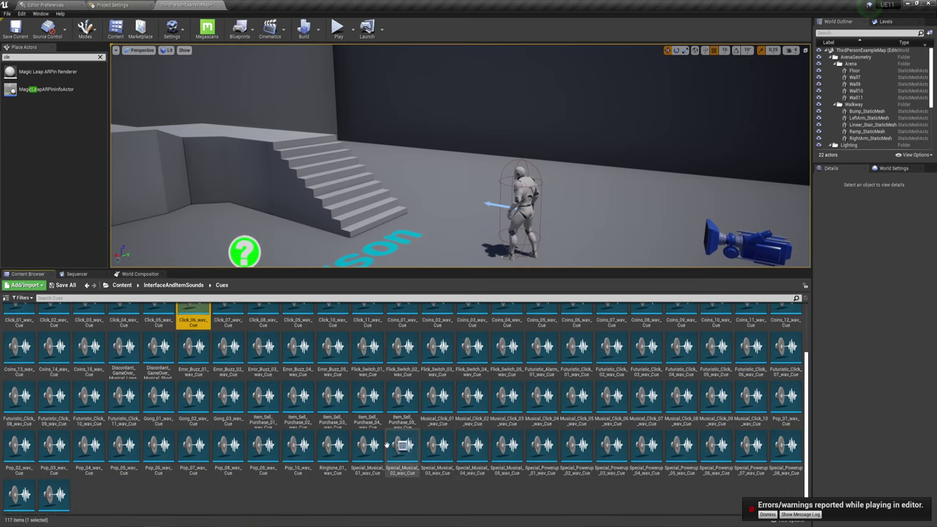
pyautogui.click(333, 445)
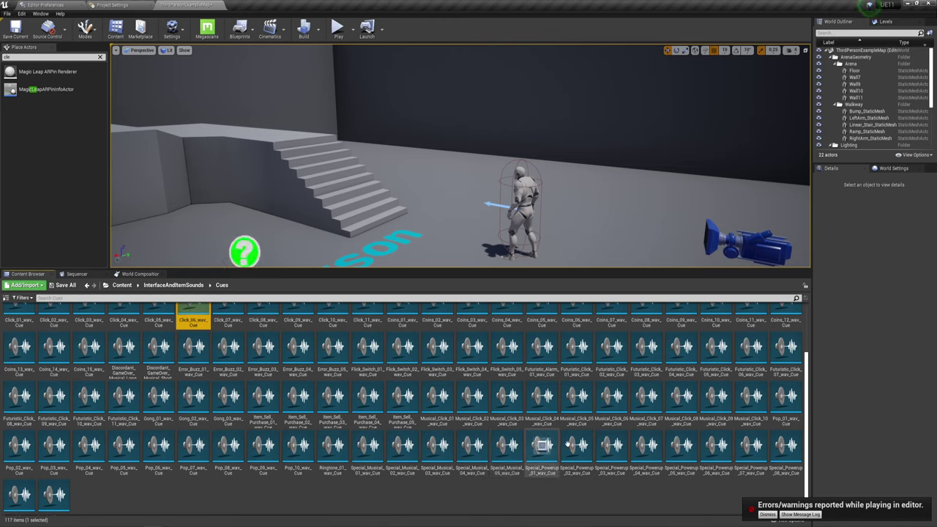
pyautogui.click(612, 445)
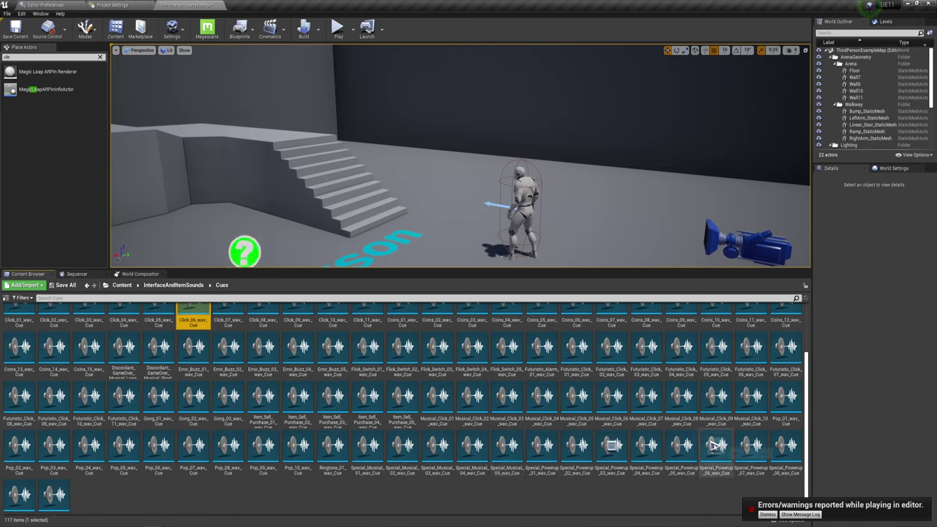
pyautogui.click(718, 396)
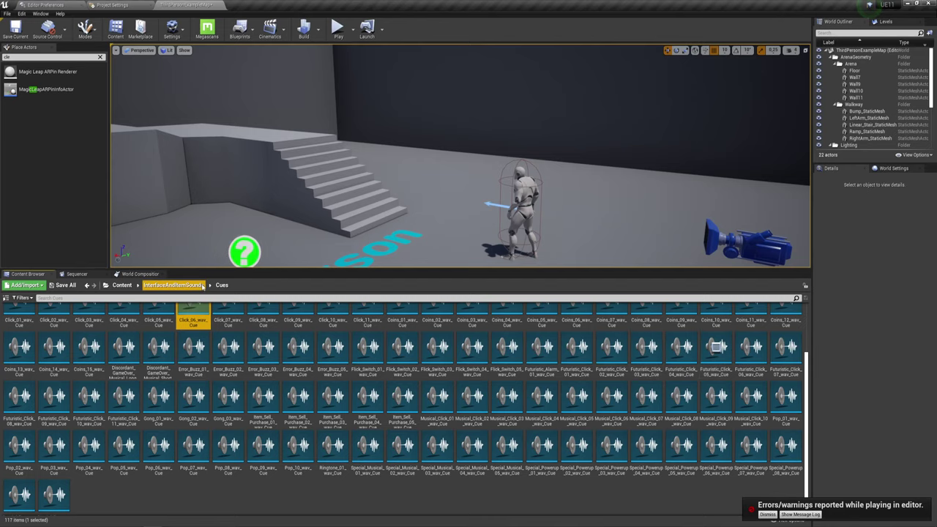
# Step: In the WAV folder, preview Abstract_Pop_01 and Special_Powerup_04, then return to InterfaceAndItemSounds
pyautogui.click(192, 286)
pyautogui.doubleClick(54, 320)
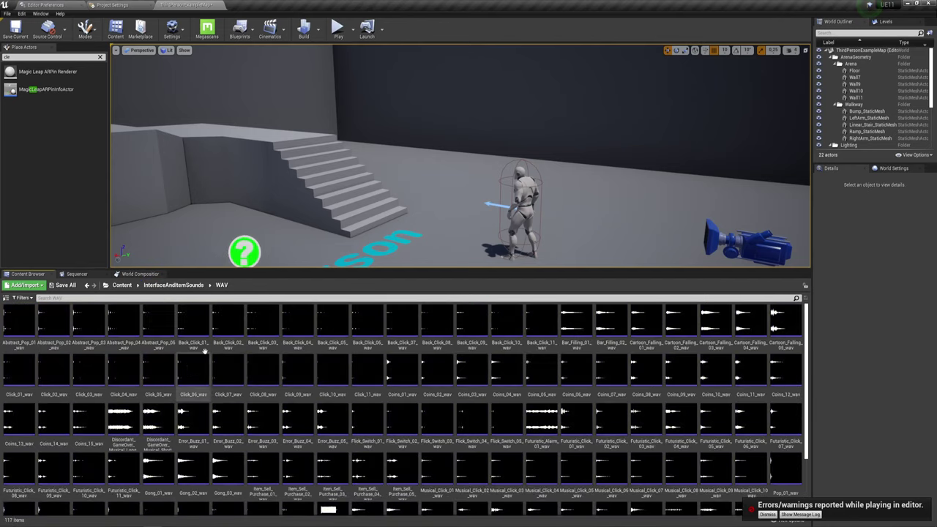
pyautogui.click(18, 320)
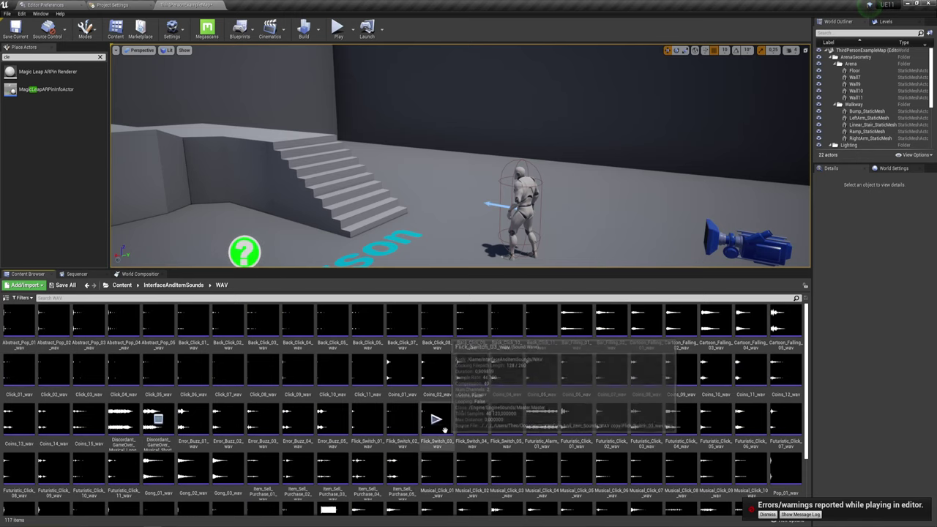
pyautogui.scroll(-2, 445, 429)
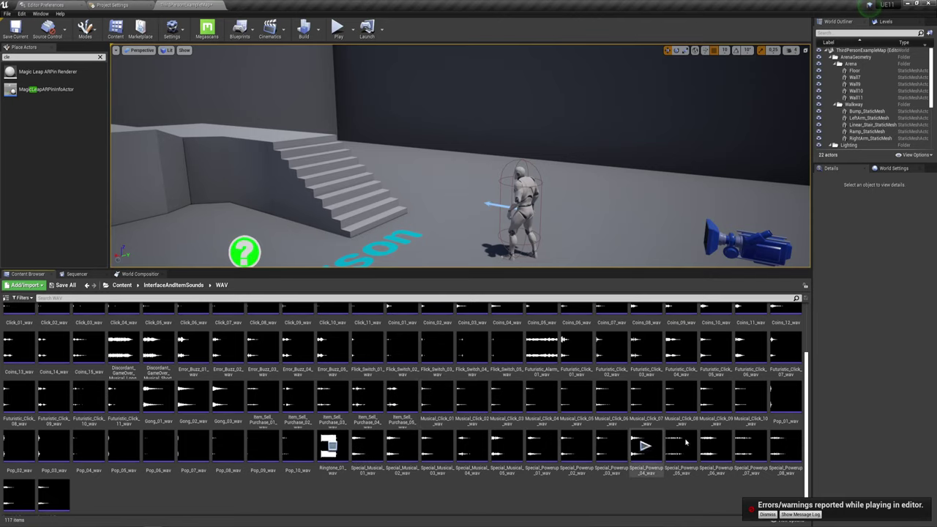
pyautogui.click(646, 445)
pyautogui.click(188, 287)
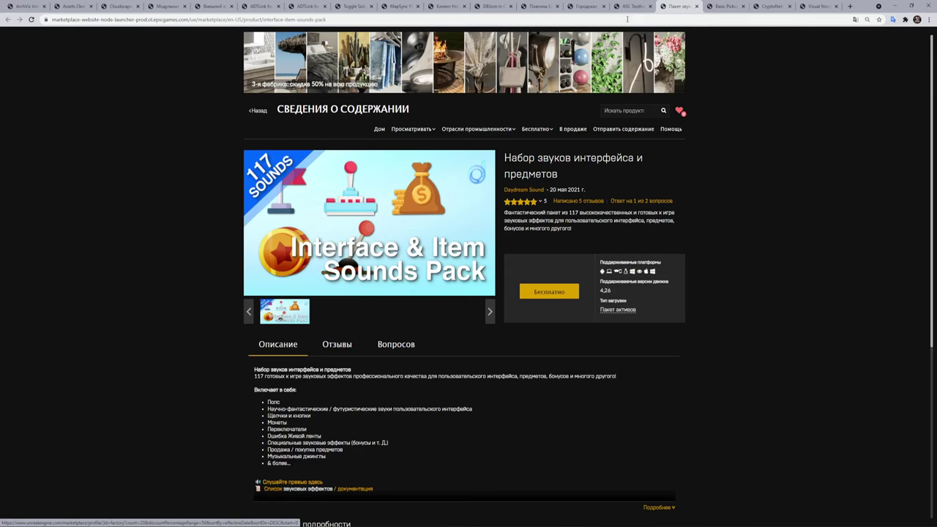
# Step: Switch to the Basic Pickups VFX Set (Niagara) tab, translate it to Russian and scroll down
pyautogui.click(724, 7)
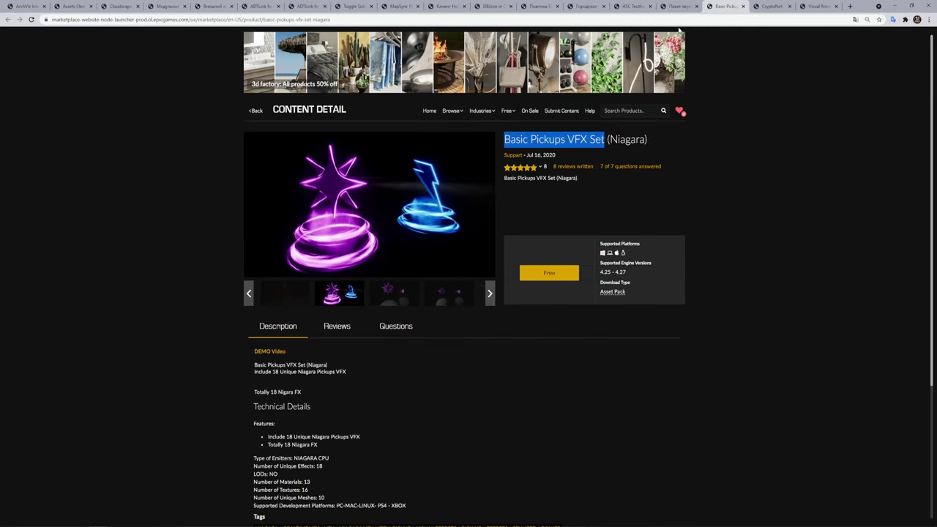
pyautogui.rightClick(695, 214)
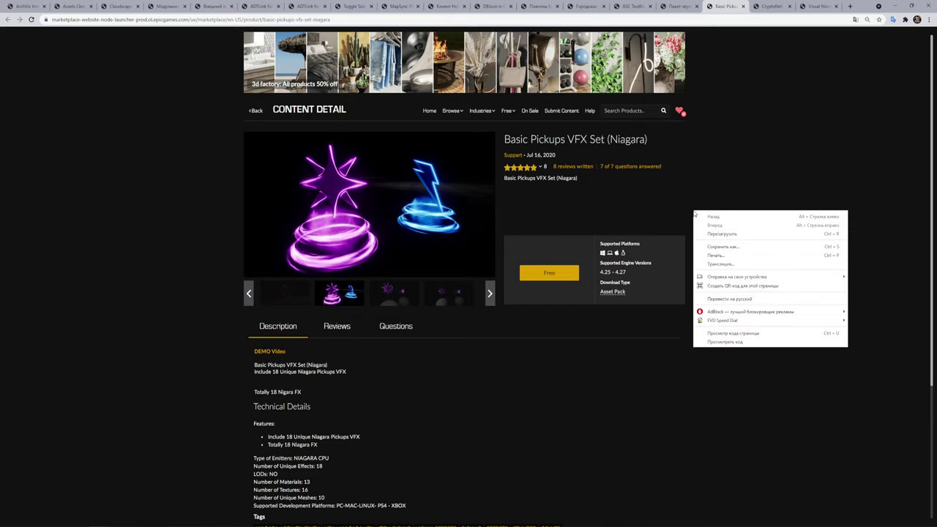
pyautogui.click(736, 300)
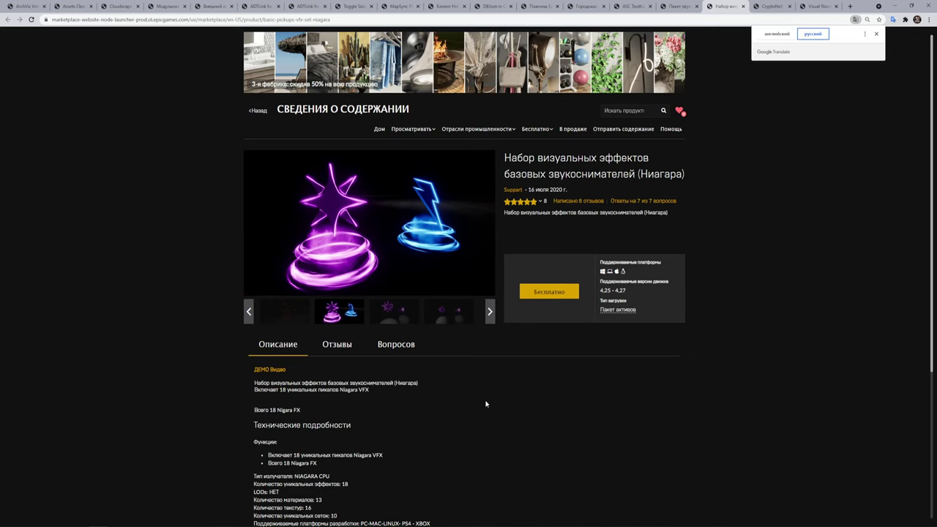
pyautogui.scroll(-1, 485, 404)
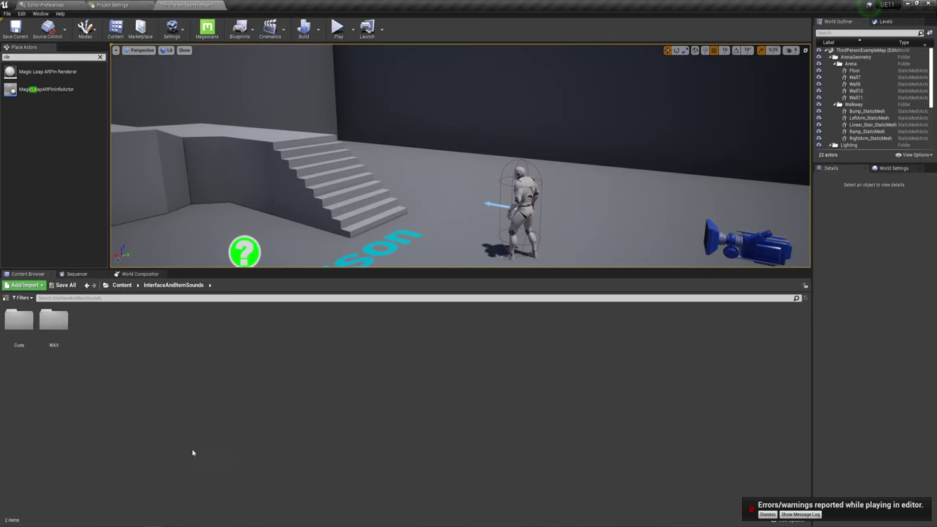
# Step: Browse the sA_PickupSet_1 pack's Blueprints, Fx and NiagaraEmitters folders
pyautogui.click(121, 285)
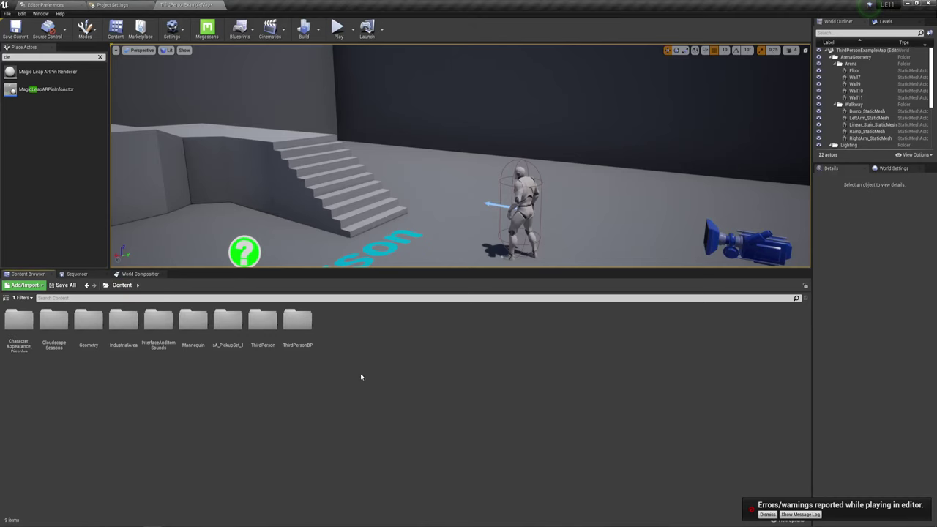
pyautogui.doubleClick(225, 344)
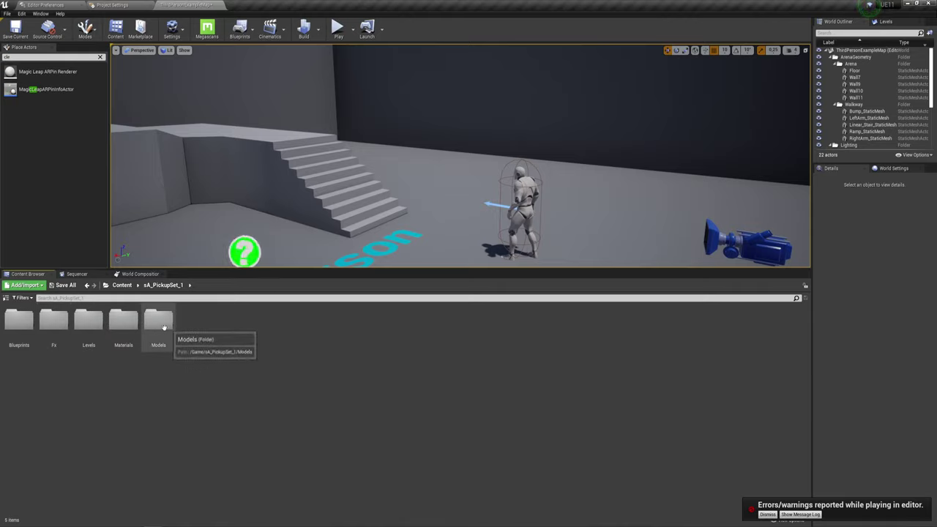
pyautogui.click(63, 323)
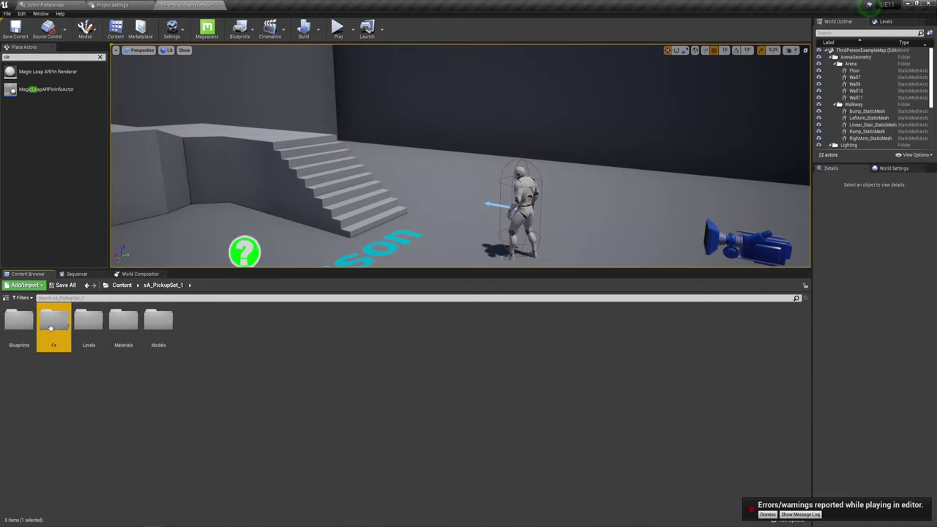
pyautogui.doubleClick(19, 322)
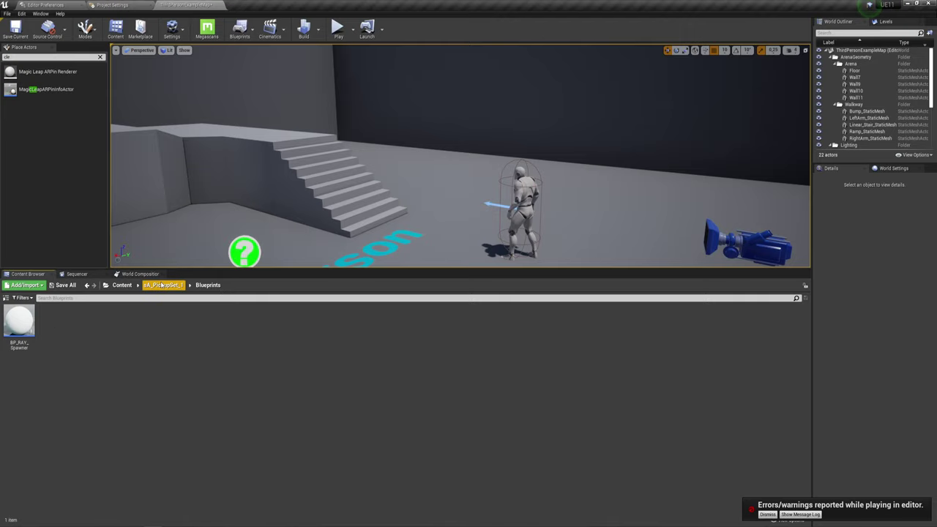
pyautogui.click(161, 284)
pyautogui.doubleClick(56, 321)
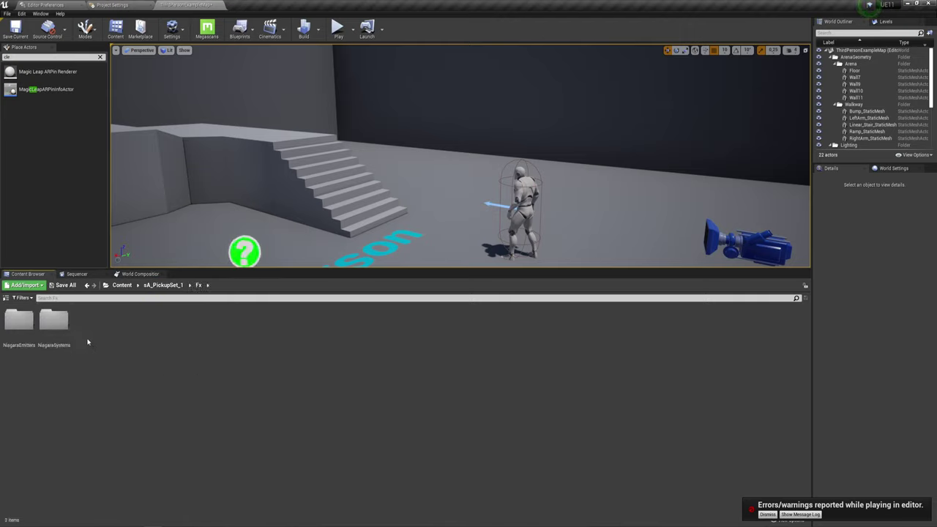
pyautogui.doubleClick(19, 321)
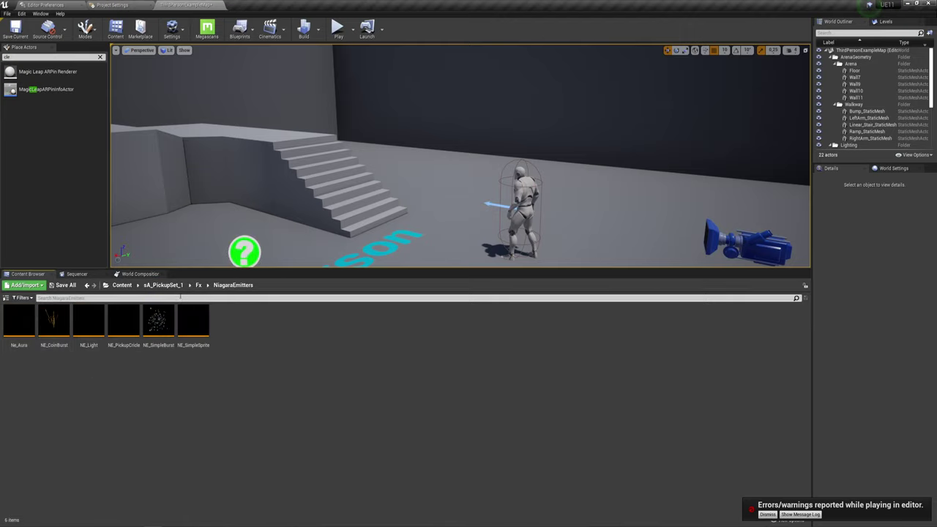
# Step: Return to sA_PickupSet_1 and open LVL_Showroom from its Levels folder
pyautogui.click(199, 285)
pyautogui.click(163, 285)
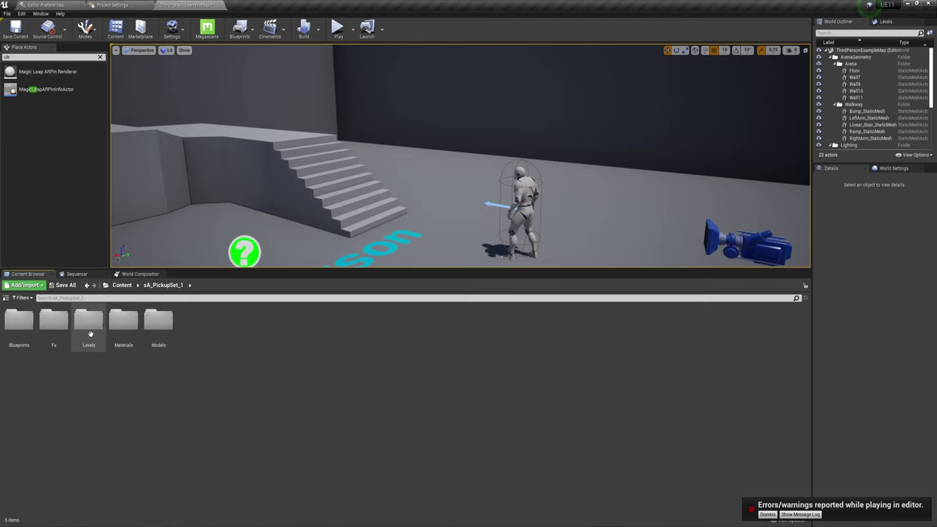
pyautogui.doubleClick(90, 334)
pyautogui.doubleClick(20, 322)
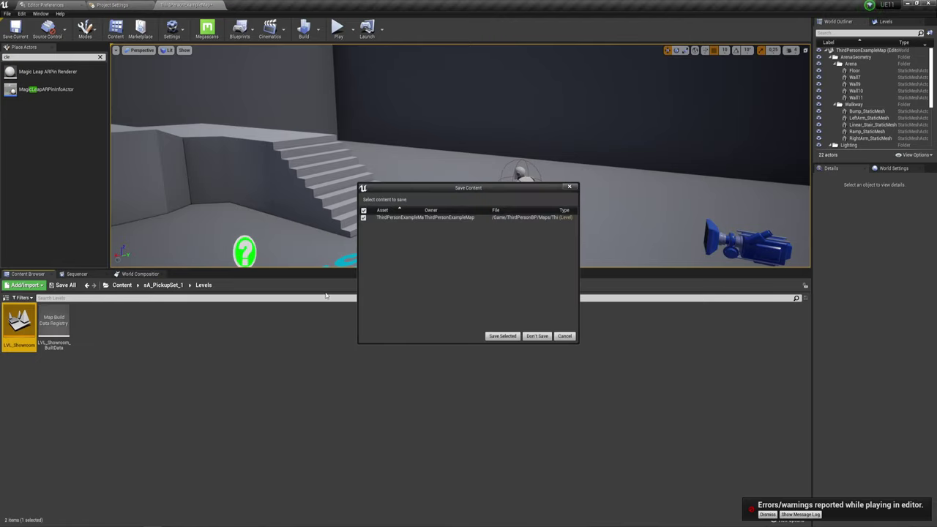
# Step: Load LVL_Showroom without saving ThirdPersonExampleMap, then briefly play and stop it
pyautogui.click(544, 338)
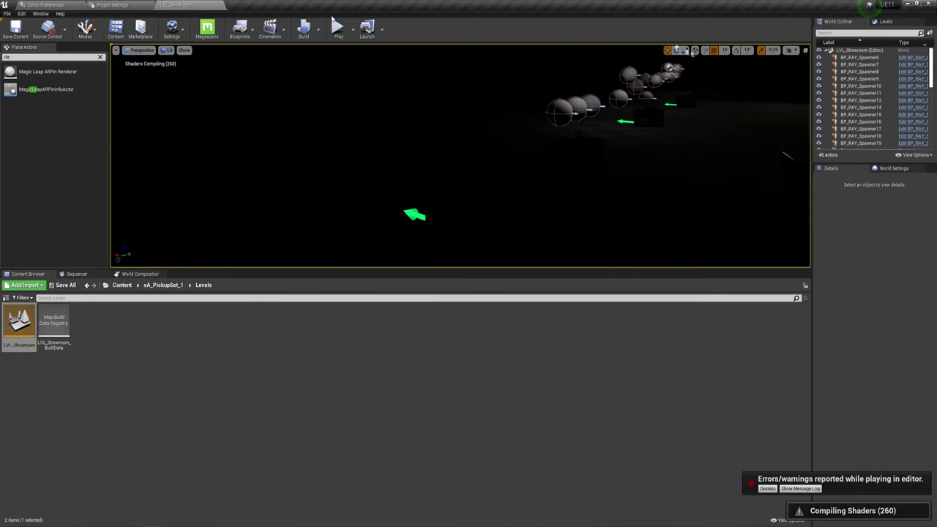
pyautogui.click(338, 28)
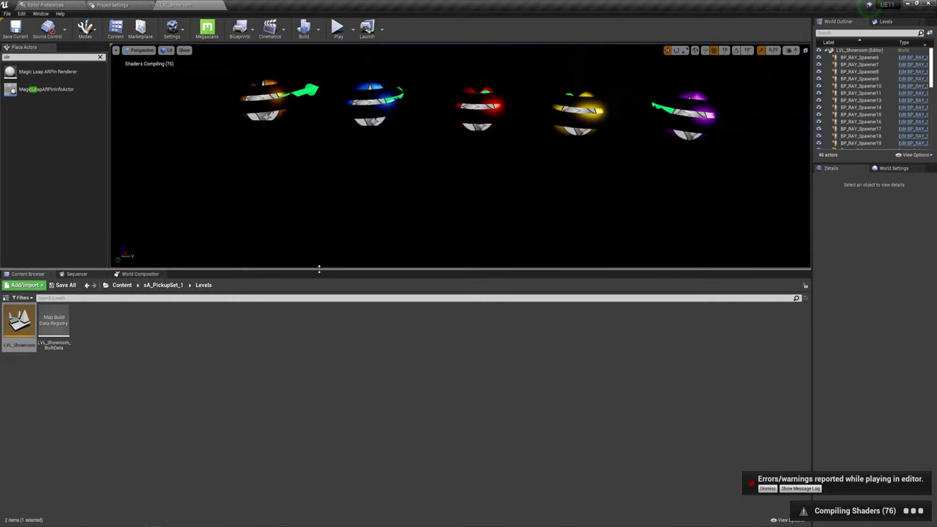
pyautogui.press('Escape')
# Step: Enlarge the viewport, look down on the pickups, and play the showroom again
pyautogui.moveTo(307, 358); pyautogui.dragTo(307, 483)
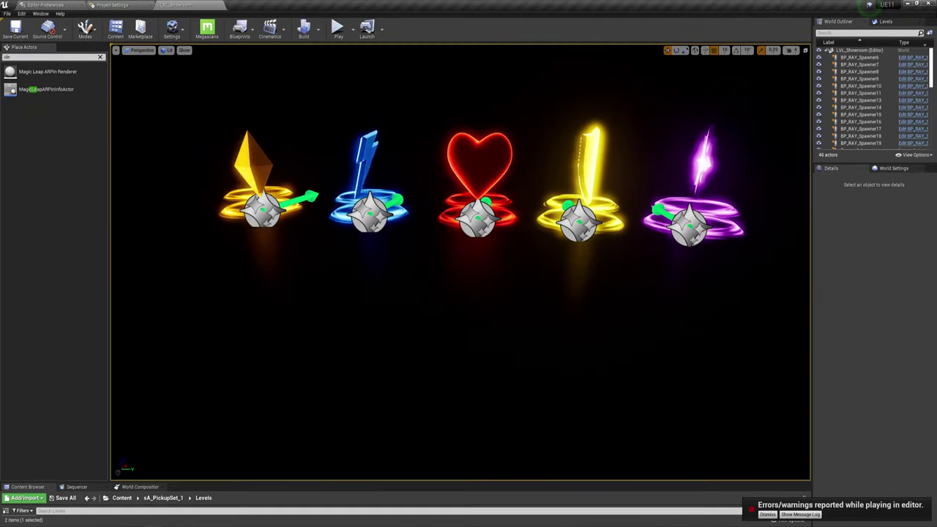
pyautogui.scroll(-5, 717, 102)
pyautogui.moveTo(720, 105)
pyautogui.mouseDown(button='right')
pyautogui.moveTo(659, 161)
pyautogui.moveTo(435, 78)
pyautogui.mouseUp(button='right')
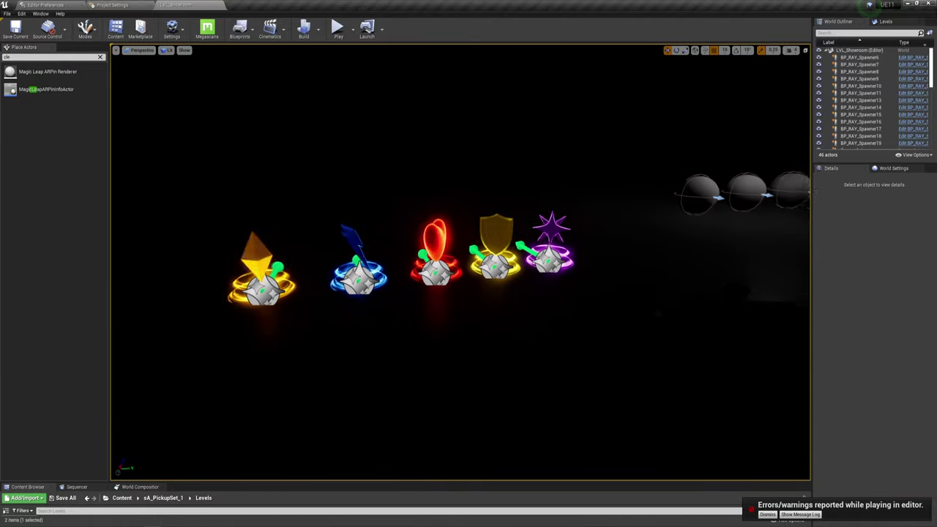
pyautogui.click(337, 30)
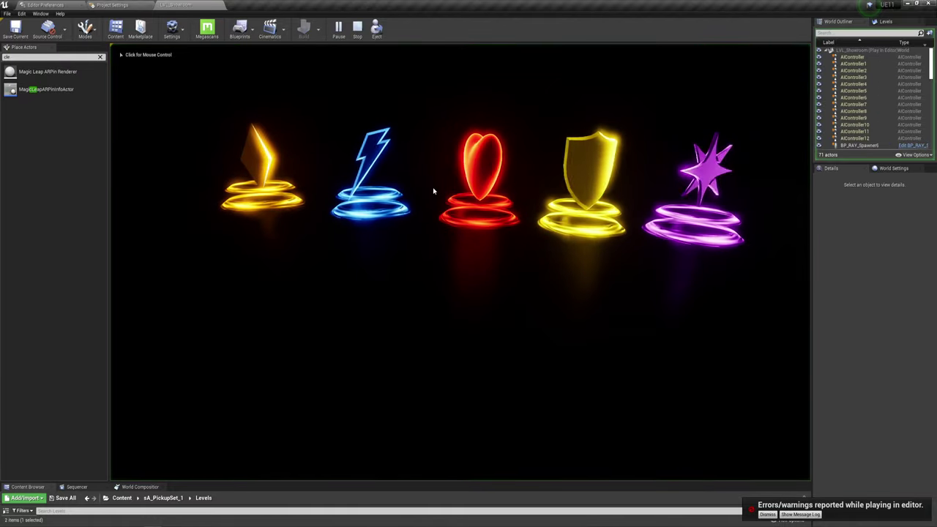
# Step: End the play session and view the row of glowing pickups diagonally
pyautogui.click(368, 189)
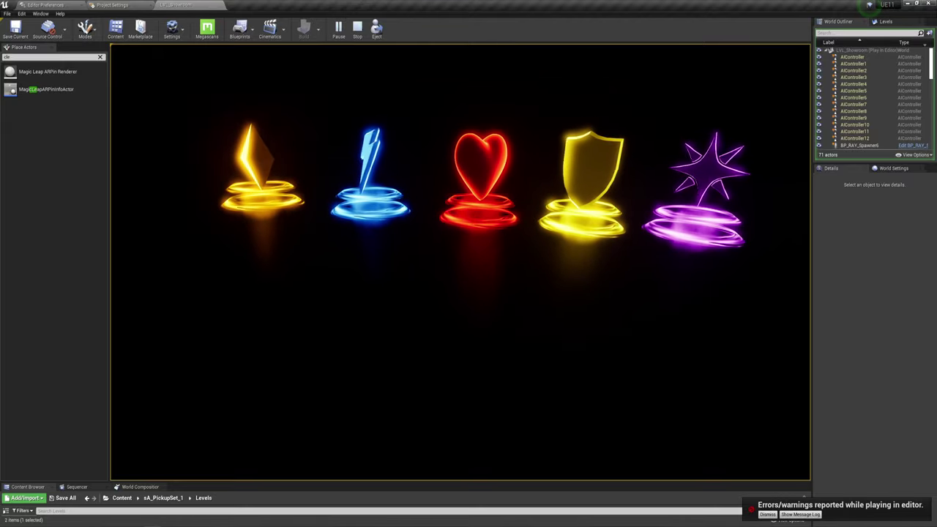
pyautogui.press('Escape')
pyautogui.moveTo(460, 264); pyautogui.dragTo(459, 263, button='right')
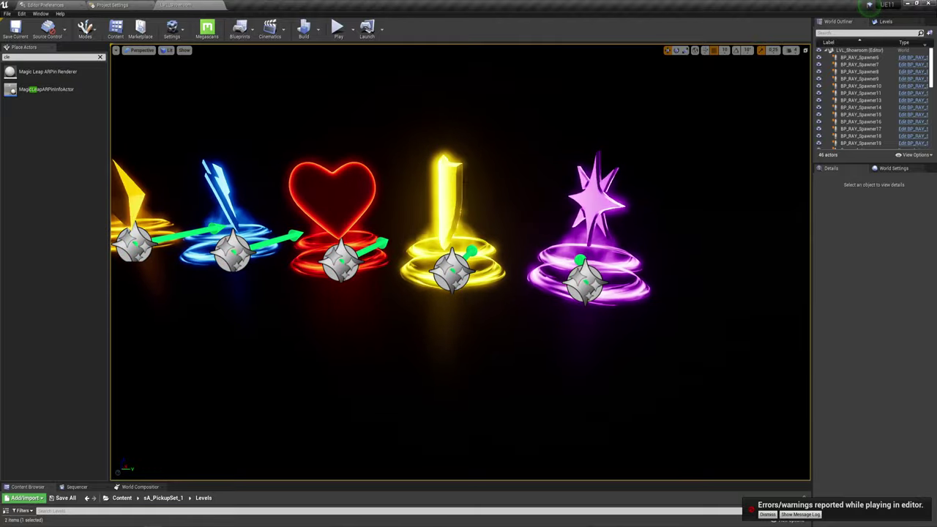
# Step: Select the upper spawner sphere BP_RAY_Spawner7 and edit its BP_RAY_Spawner blueprint
pyautogui.moveTo(460, 263); pyautogui.dragTo(460, 264, button='right')
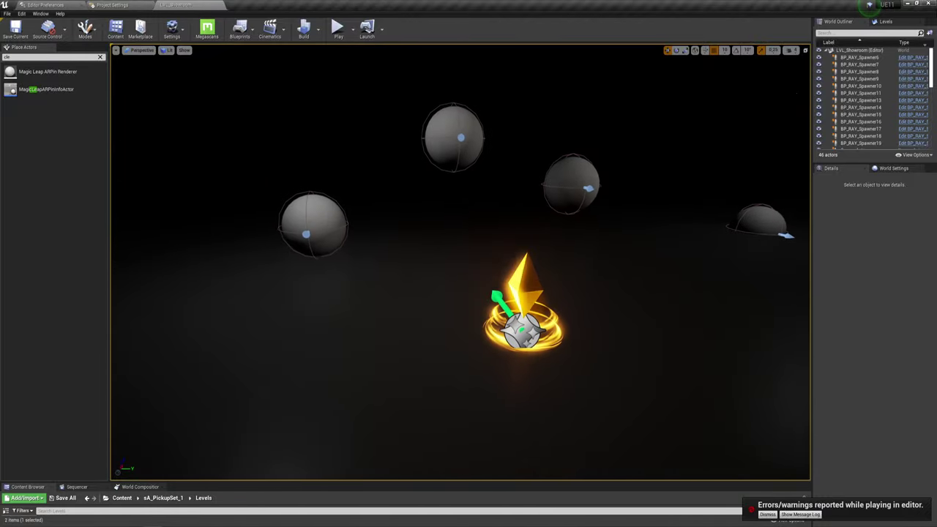
pyautogui.click(451, 133)
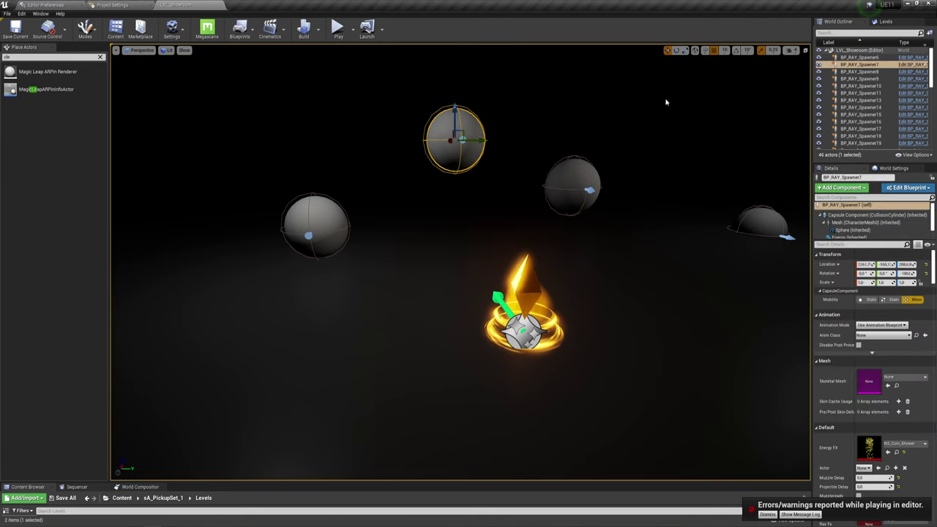
pyautogui.click(910, 66)
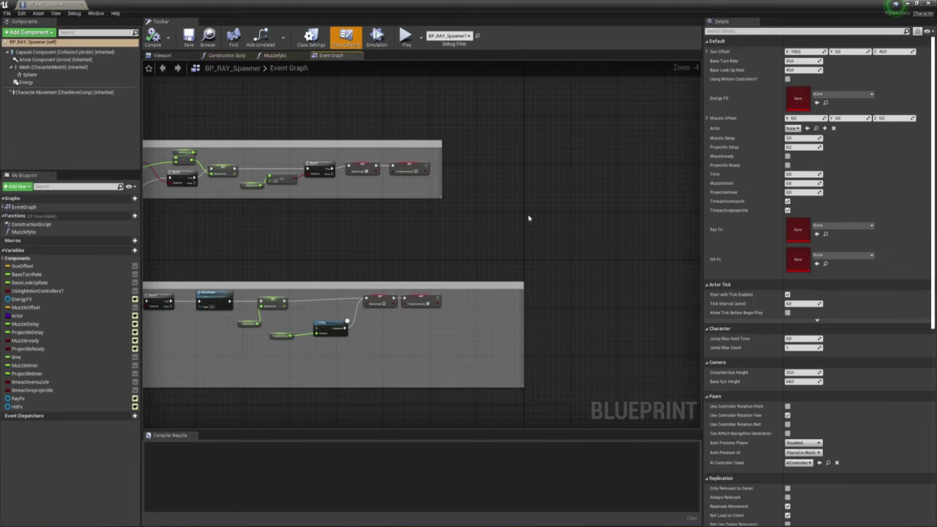
# Step: Inspect the Event Graph's Timer and Spawn groups and open the Muzzlefybc function graph
pyautogui.moveTo(413, 236); pyautogui.dragTo(549, 230, button='right')
pyautogui.scroll(1, 376, 219)
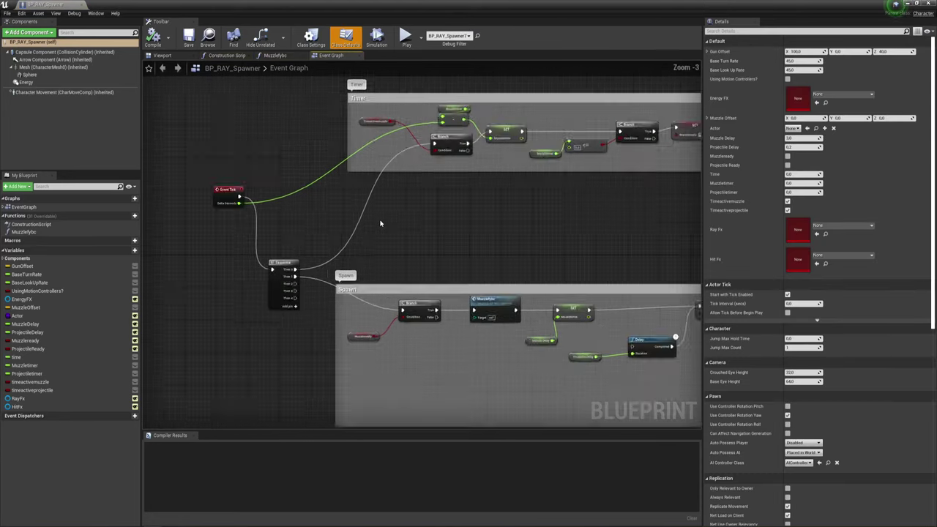
pyautogui.scroll(1, 372, 217)
pyautogui.scroll(1, 368, 259)
pyautogui.scroll(1, 251, 270)
pyautogui.moveTo(251, 270); pyautogui.dragTo(464, 190, button='right')
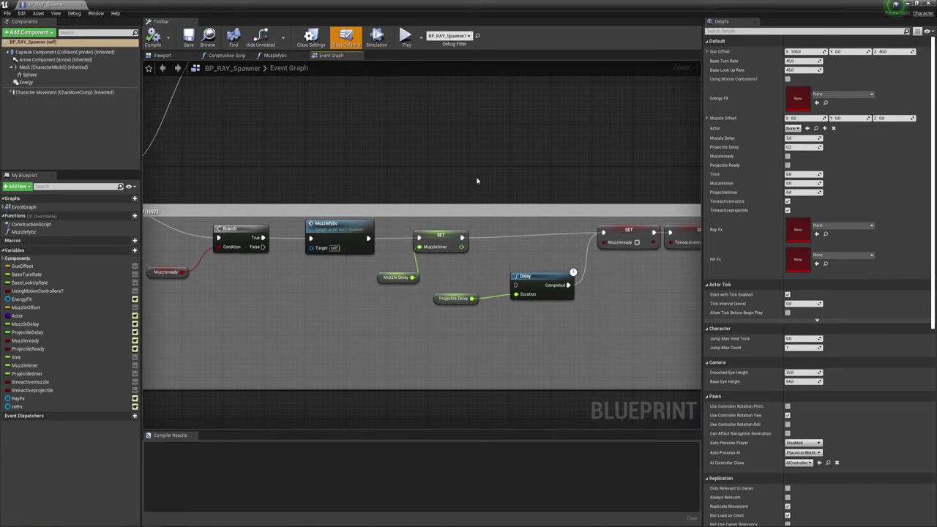
pyautogui.moveTo(549, 180); pyautogui.dragTo(512, 144, button='right')
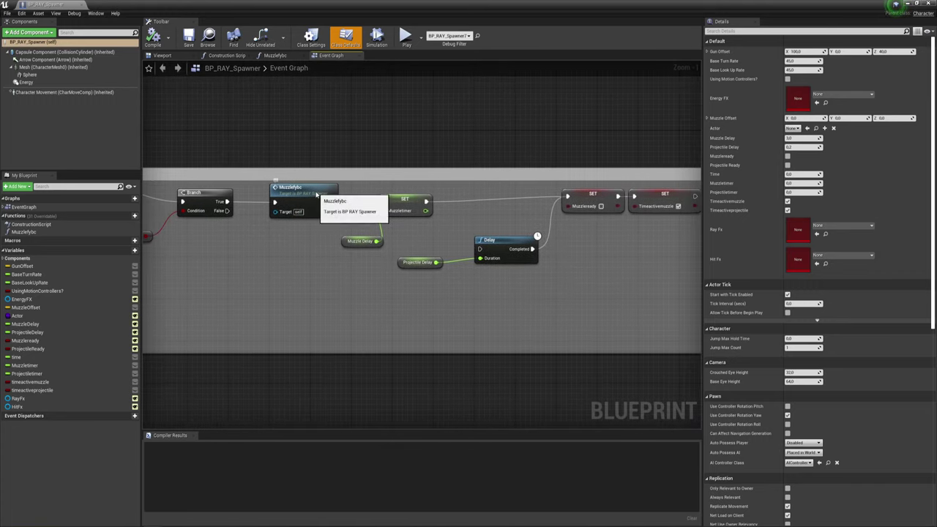
pyautogui.doubleClick(318, 196)
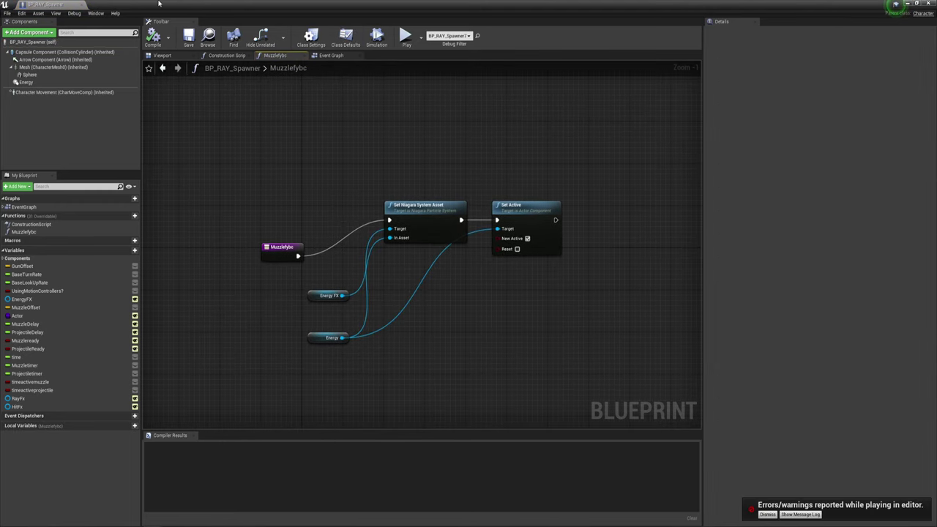
# Step: Close the blueprint, return to the level, and enlarge the Content Browser panel
pyautogui.click(81, 5)
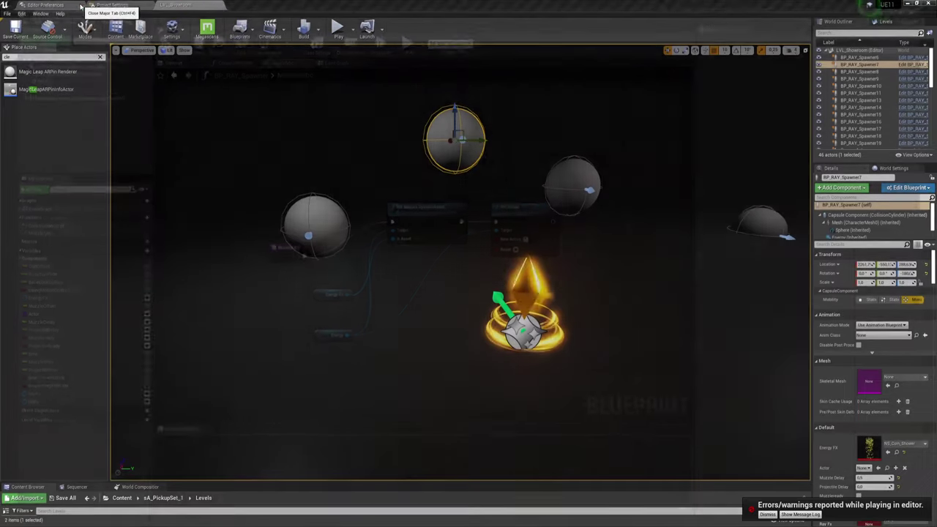
pyautogui.moveTo(459, 263); pyautogui.dragTo(459, 264, button='right')
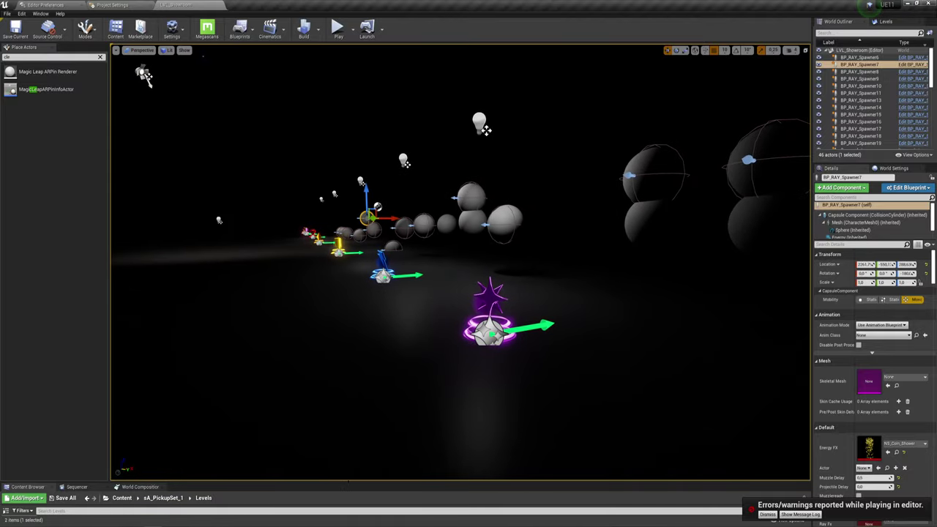
pyautogui.moveTo(351, 482); pyautogui.dragTo(351, 346)
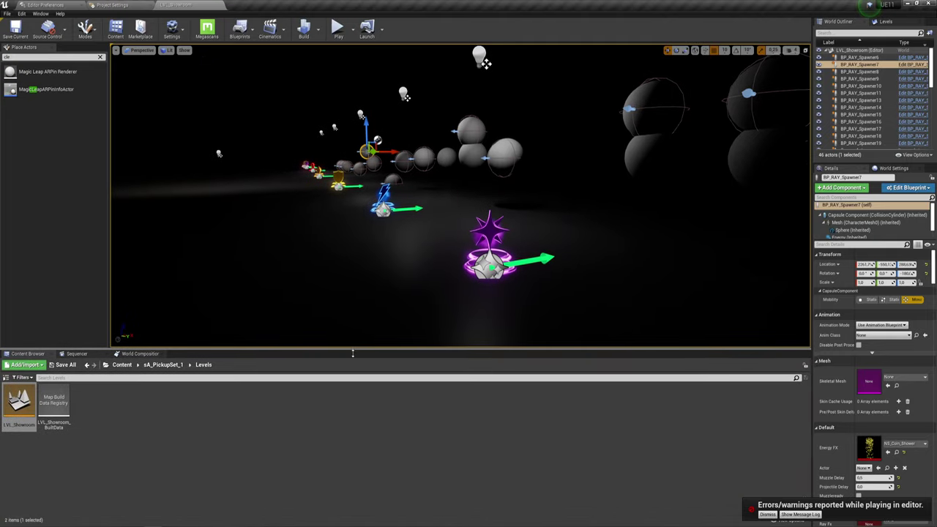
# Step: Check the Materials folder, then open Models and select SM_Pickup_ss and SM_Pickup_Magic
pyautogui.click(164, 382)
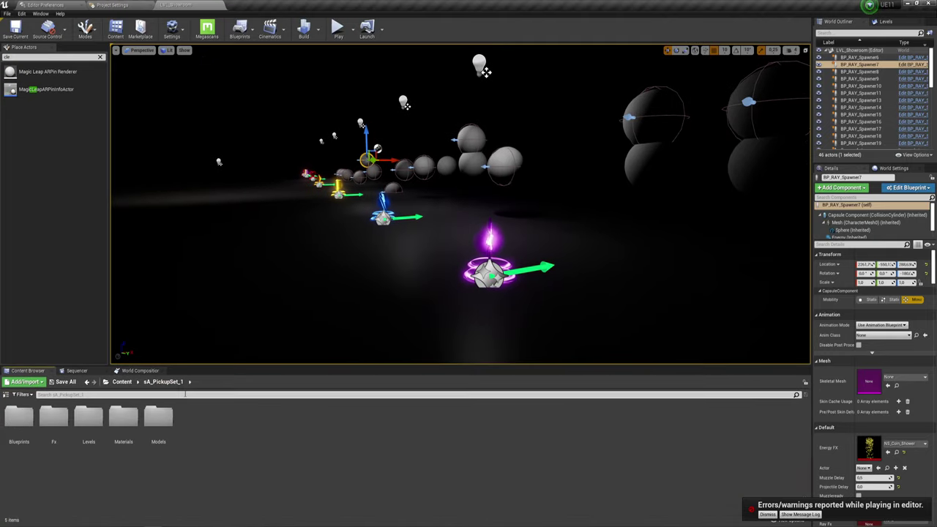
pyautogui.doubleClick(123, 421)
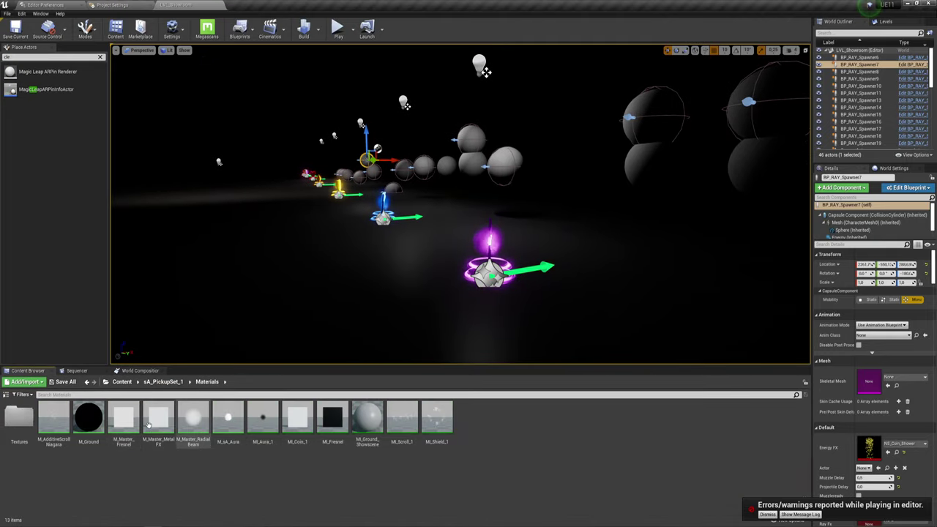
pyautogui.click(164, 382)
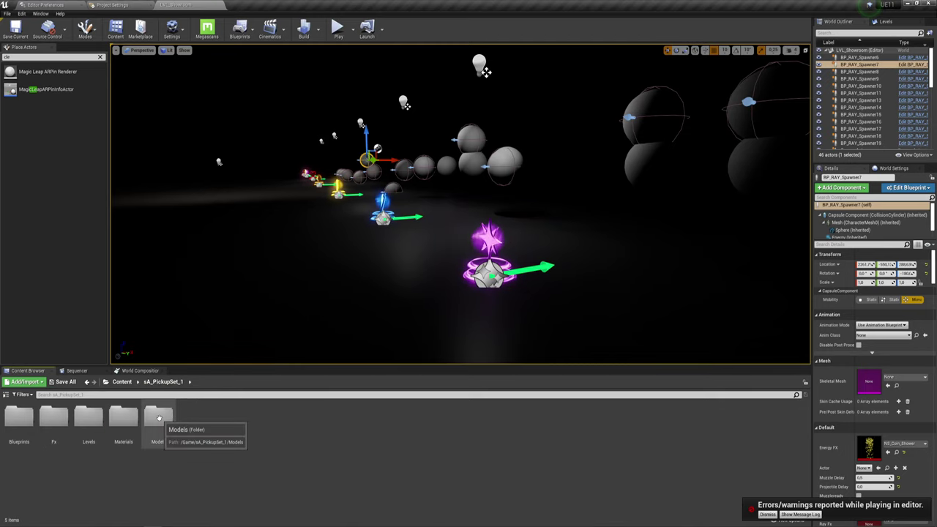
pyautogui.doubleClick(158, 417)
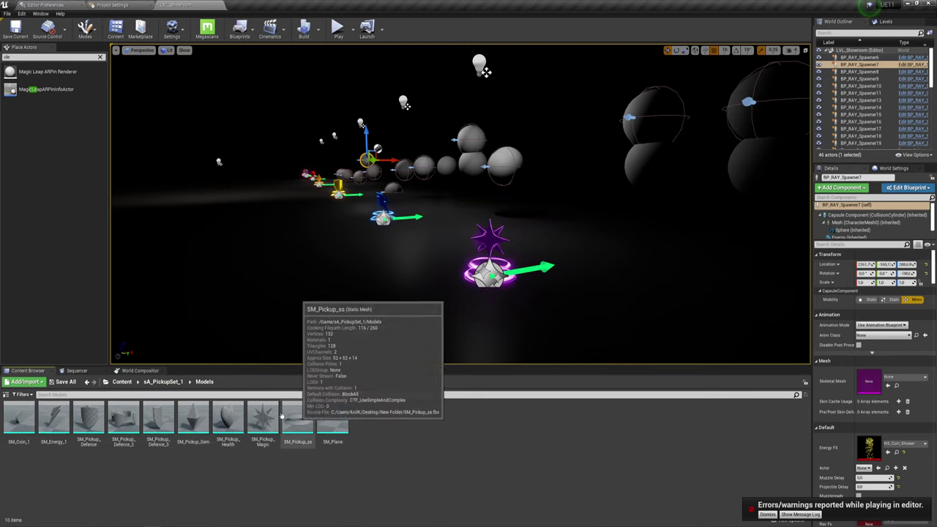
pyautogui.moveTo(327, 45); pyautogui.dragTo(327, 80, button='right')
pyautogui.scroll(3, 327, 45)
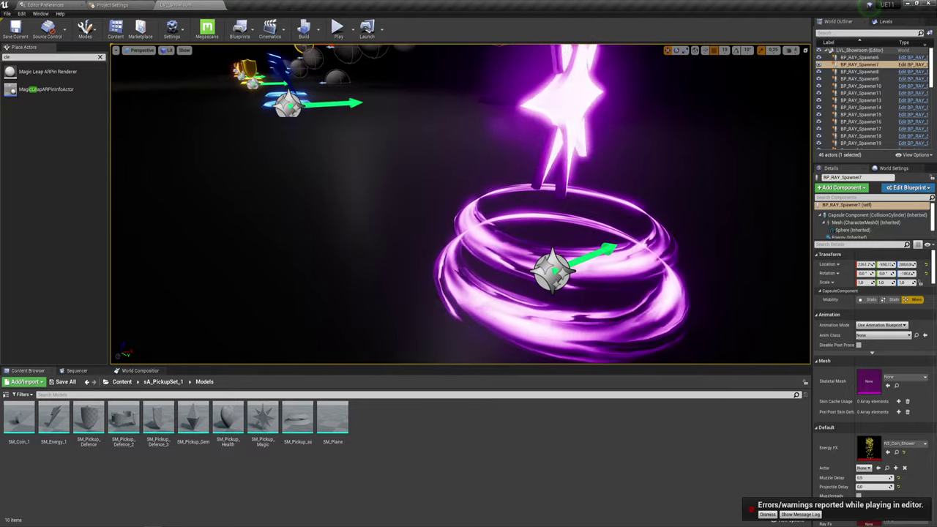
pyautogui.click(308, 415)
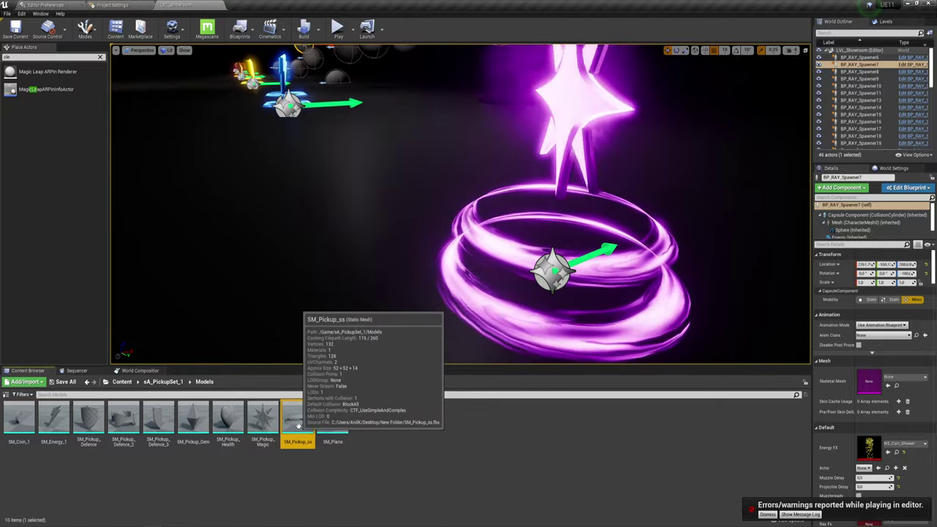
pyautogui.click(265, 419)
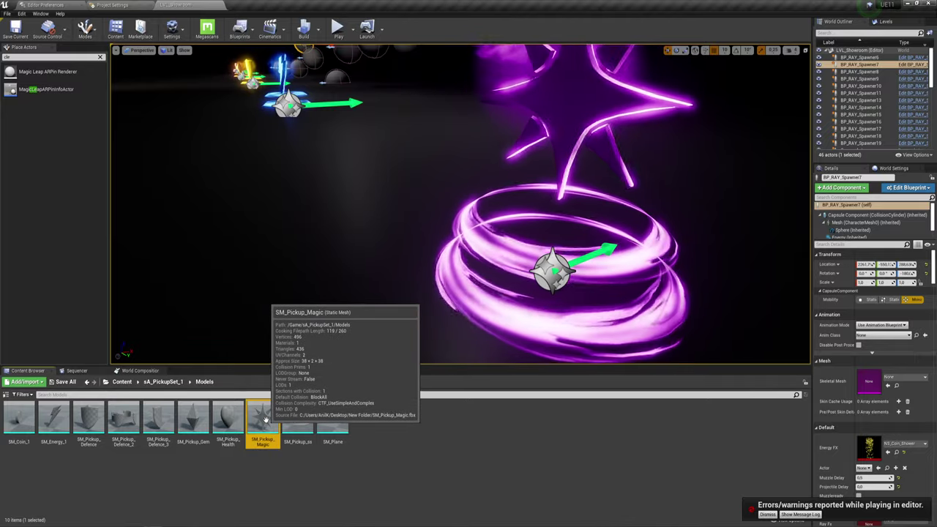
pyautogui.moveTo(453, 220); pyautogui.dragTo(454, 219, button='right')
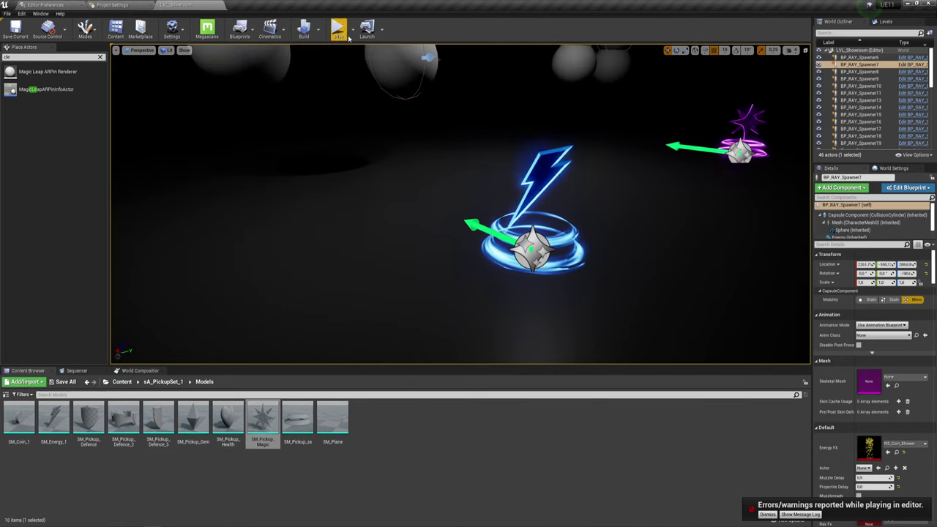
# Step: Play LVL_Showroom and switch the running game to Shader Complexity view with F5
pyautogui.click(338, 28)
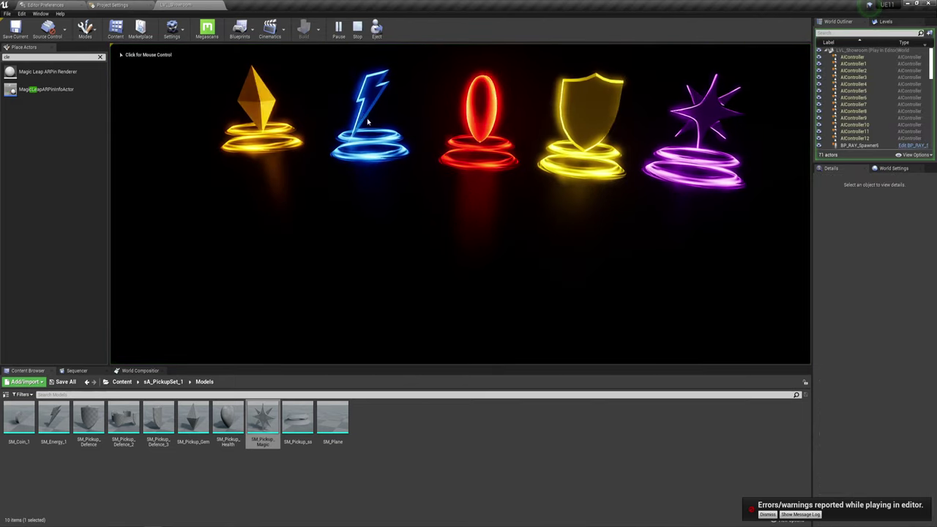
pyautogui.click(358, 114)
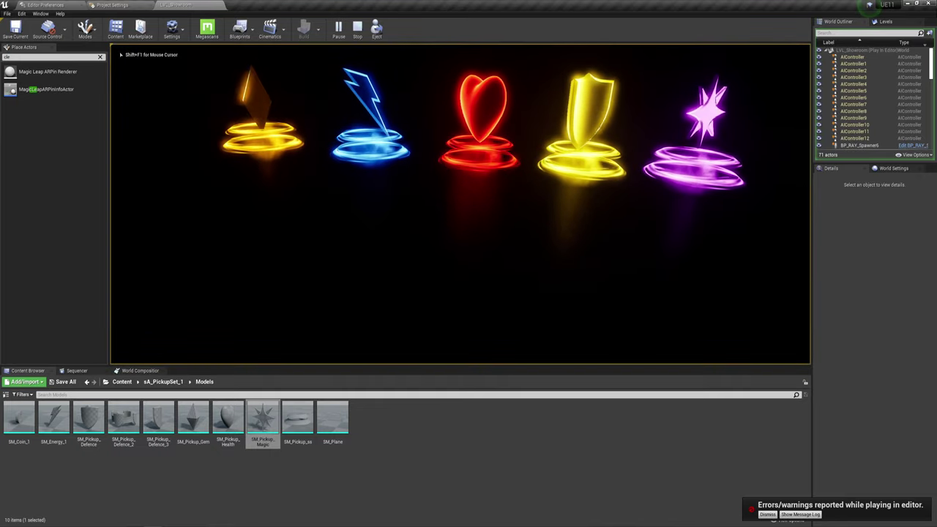
pyautogui.press('F5')
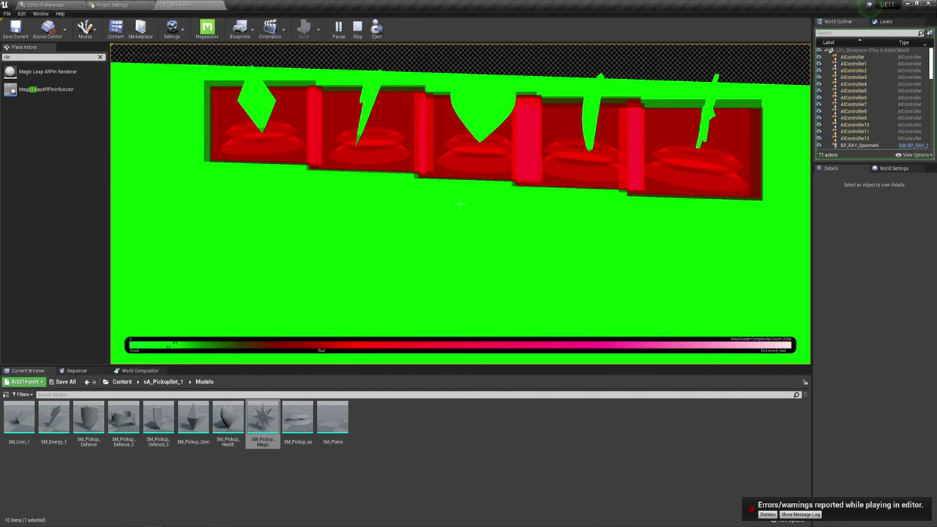
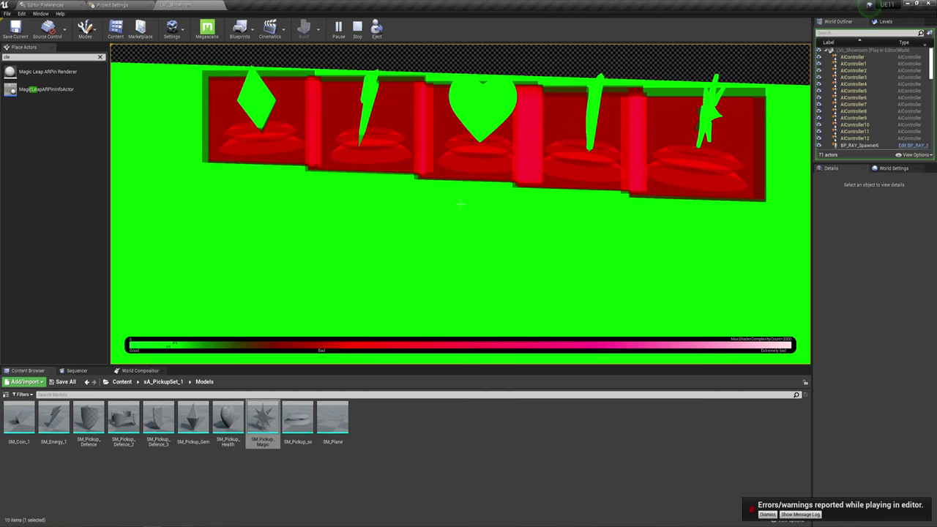
# Step: Compare the pickup effects in Lit (F3), Unlit (F2) and Shader Complexity (F5) views, then stop Play-in-Editor
pyautogui.press('F3')
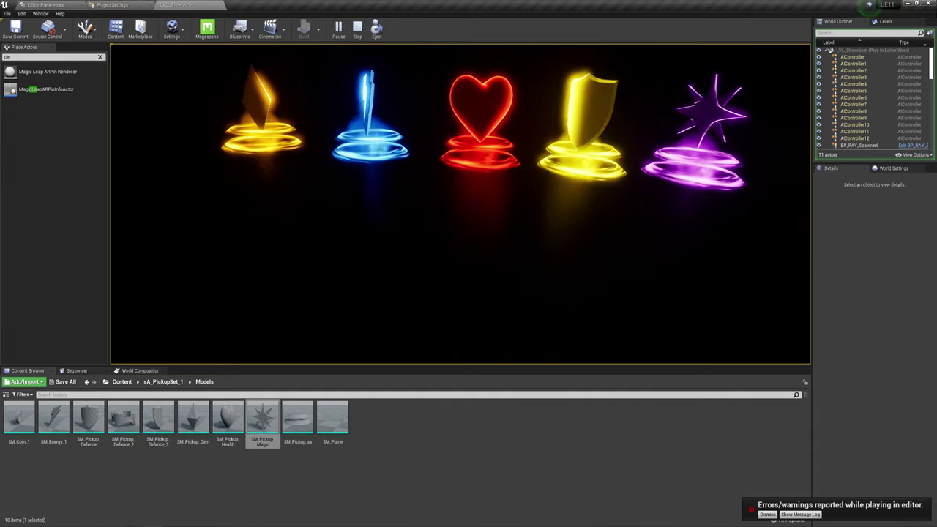
pyautogui.press('F2')
pyautogui.press('F5')
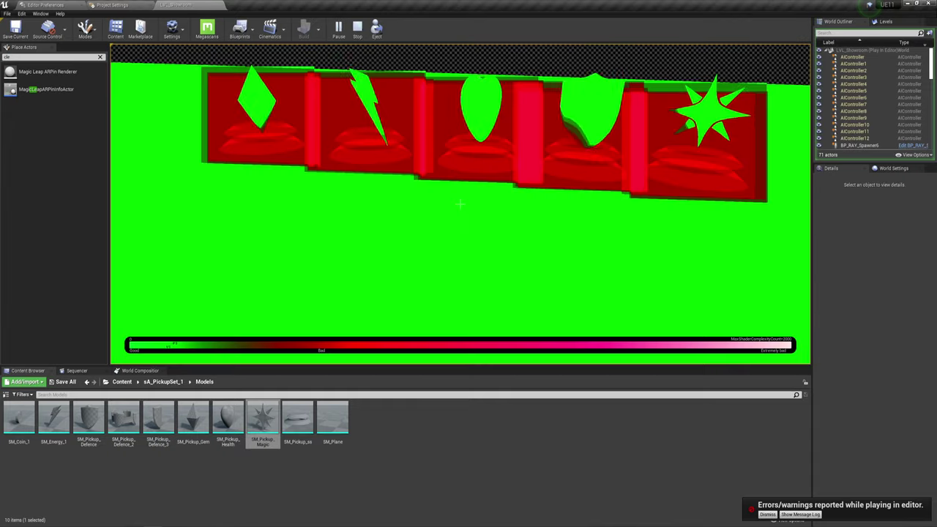
pyautogui.press('Escape')
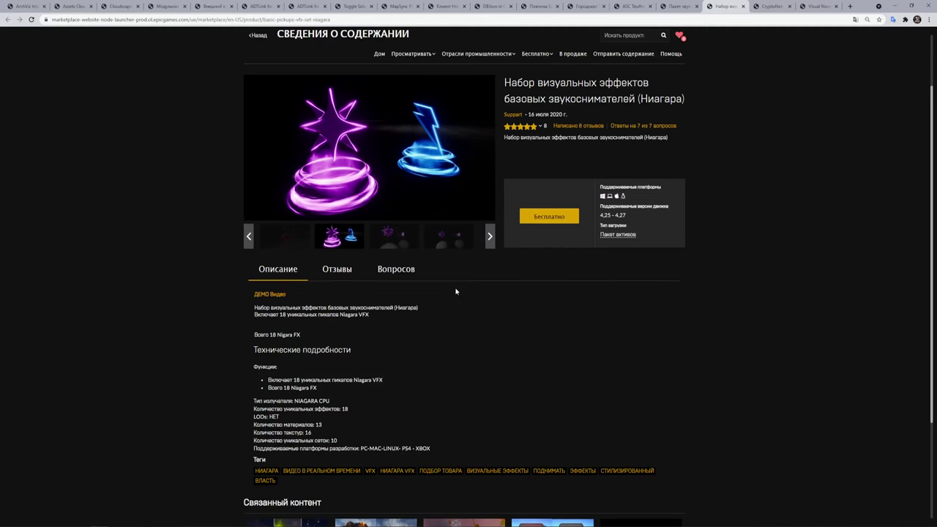
# Step: Bring up the CryptoNet product page and translate it into Russian
pyautogui.click(772, 5)
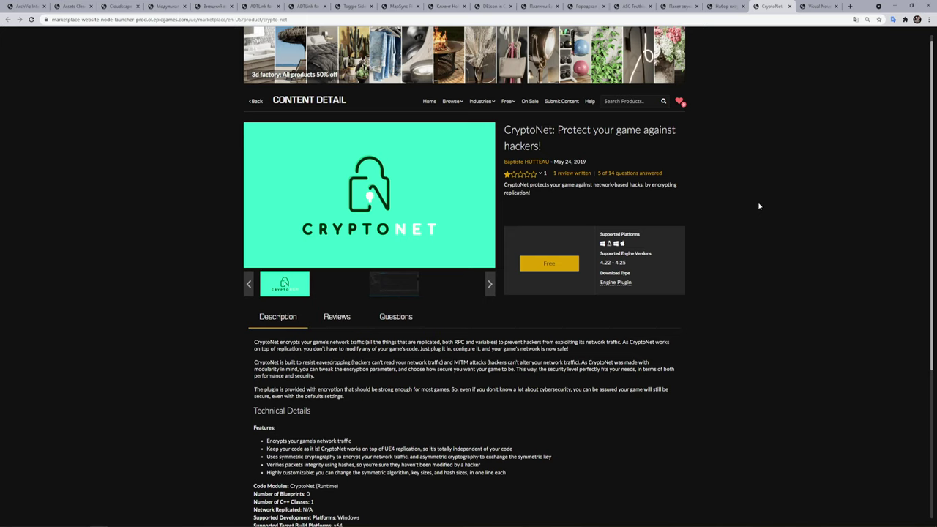
pyautogui.rightClick(706, 186)
pyautogui.click(749, 275)
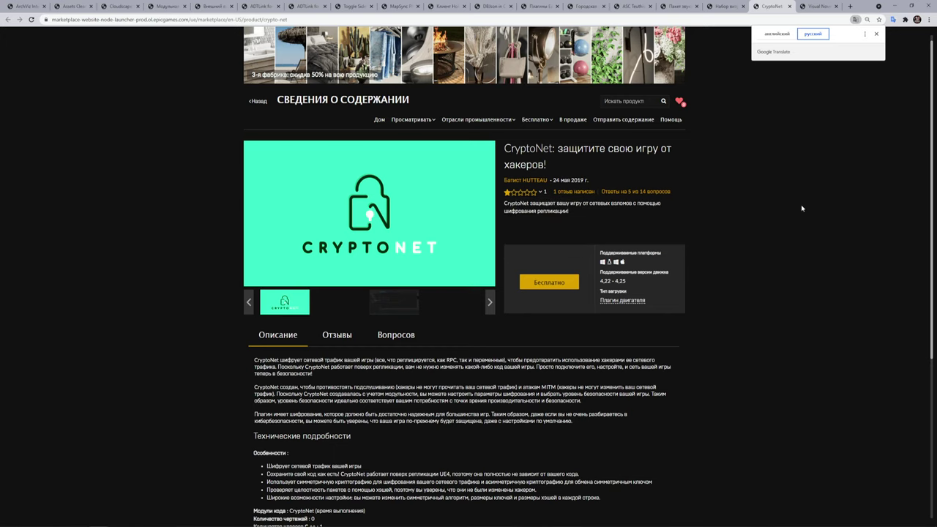
# Step: Show the CryptoNet Reviews tab with its single 1-star review about missing 4.26 support
pyautogui.scroll(-1, 799, 210)
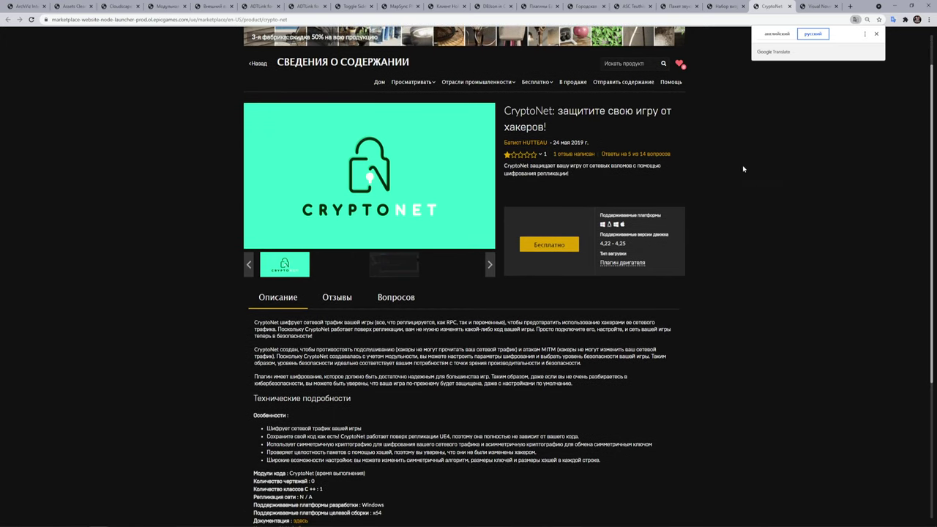
pyautogui.click(337, 298)
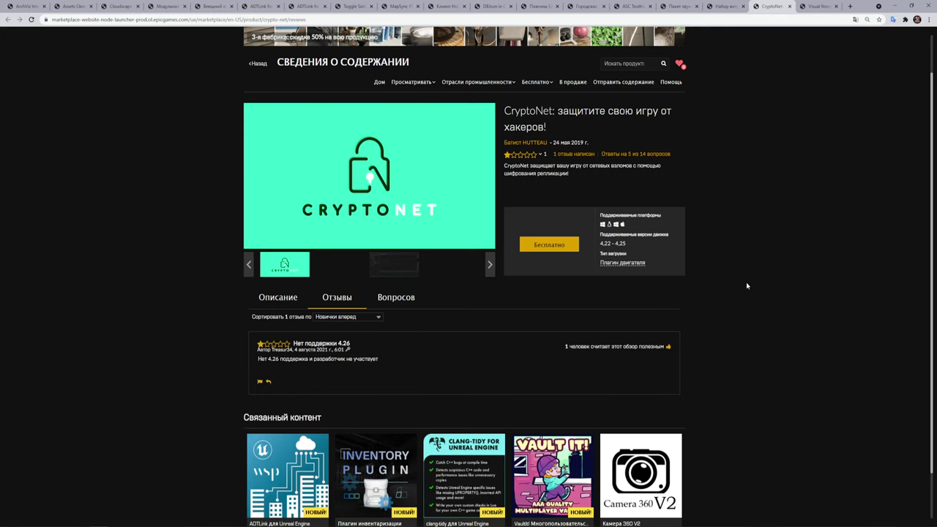
pyautogui.scroll(1, 746, 285)
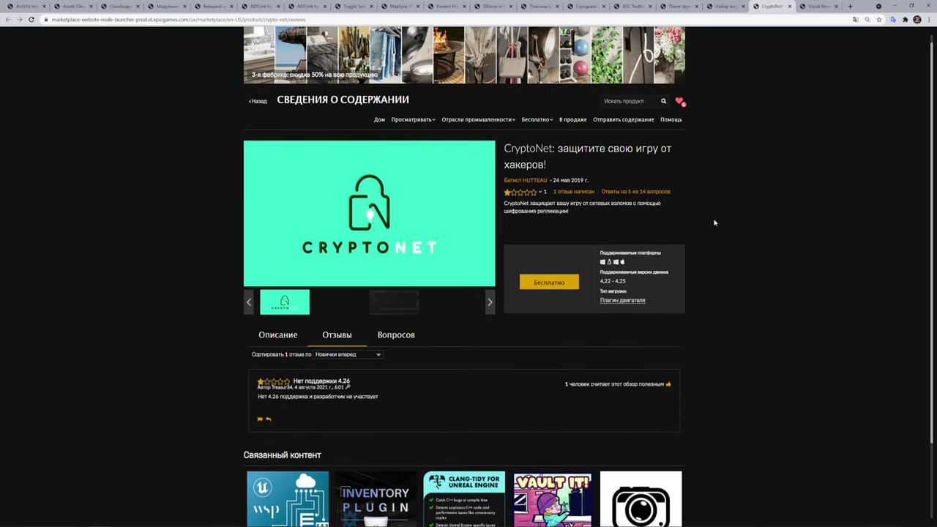
# Step: View the second CryptoNet gallery screenshot, then return to the Description tab
pyautogui.rightClick(713, 219)
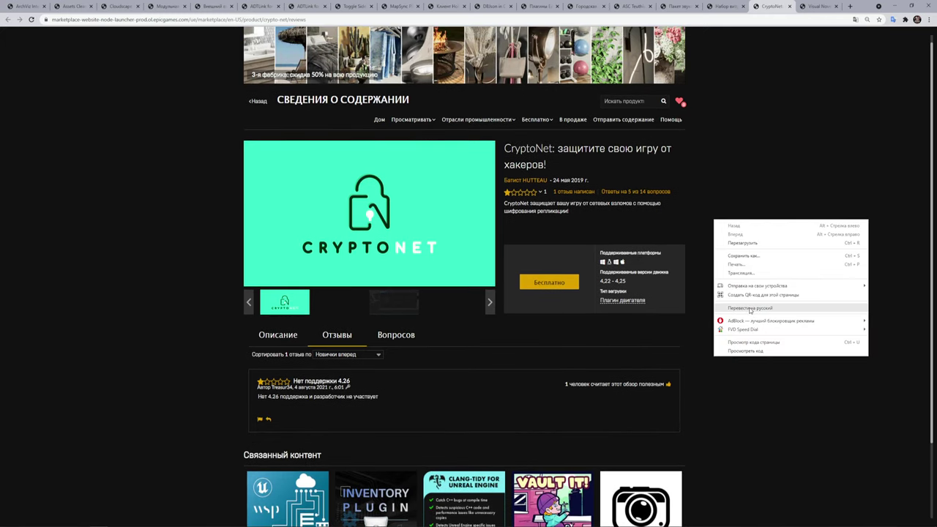
pyautogui.click(741, 175)
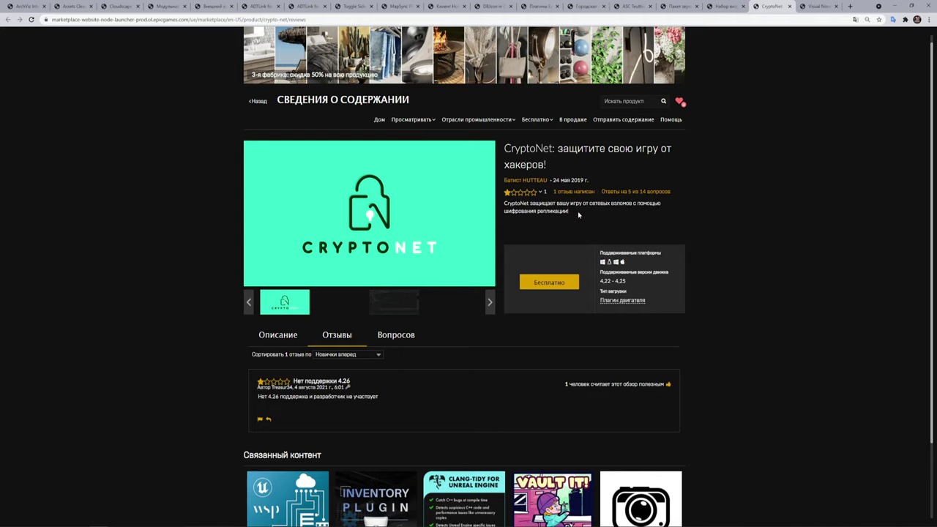
pyautogui.scroll(-1, 639, 210)
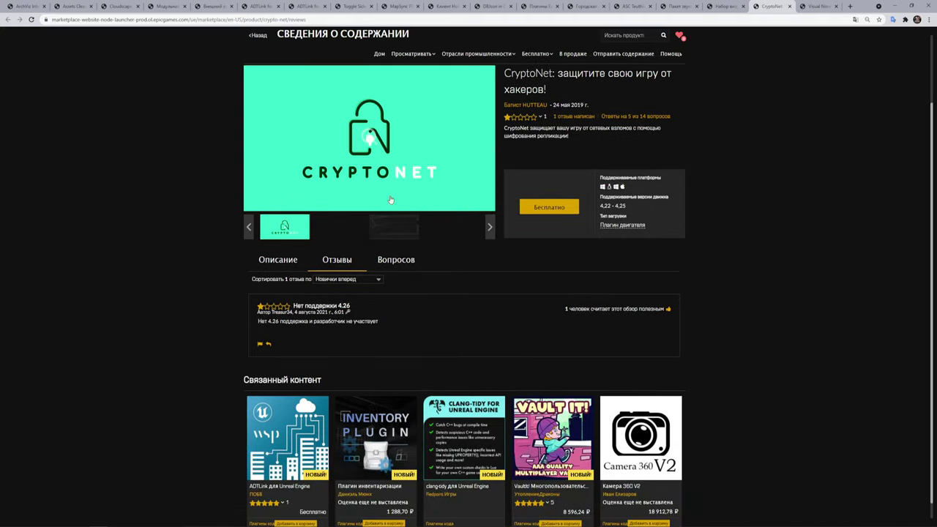
pyautogui.click(391, 227)
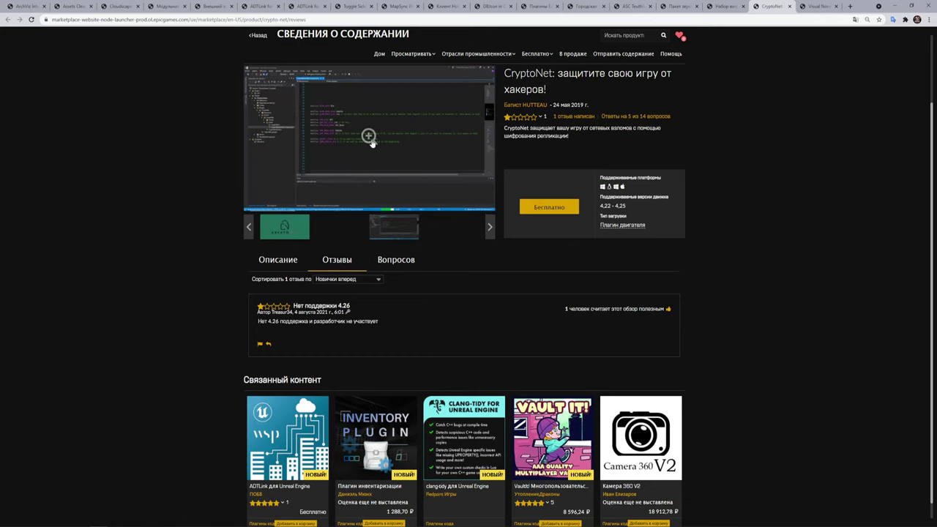
pyautogui.click(262, 260)
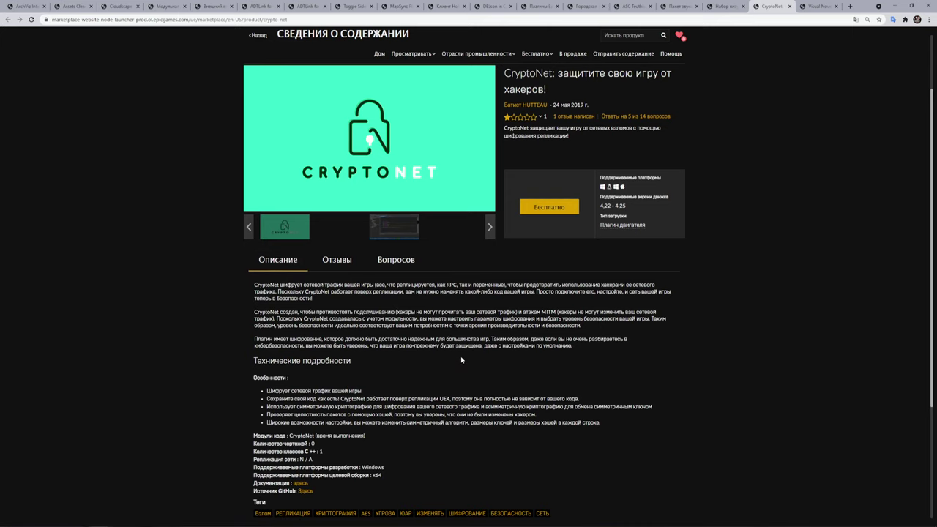
# Step: Scroll the CryptoNet description back to the top and bring up the Visual Novel Framework page
pyautogui.rightClick(469, 323)
pyautogui.click(398, 310)
pyautogui.scroll(-3, 511, 320)
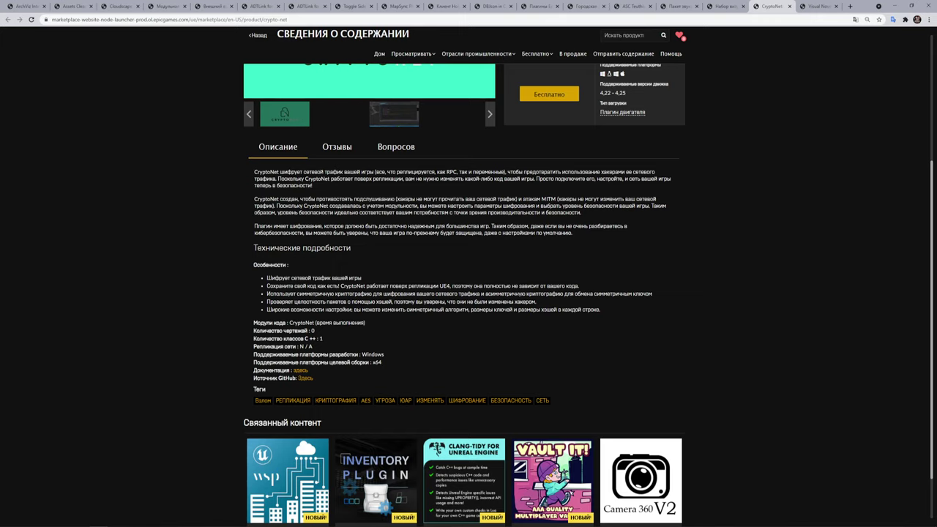
pyautogui.rightClick(494, 242)
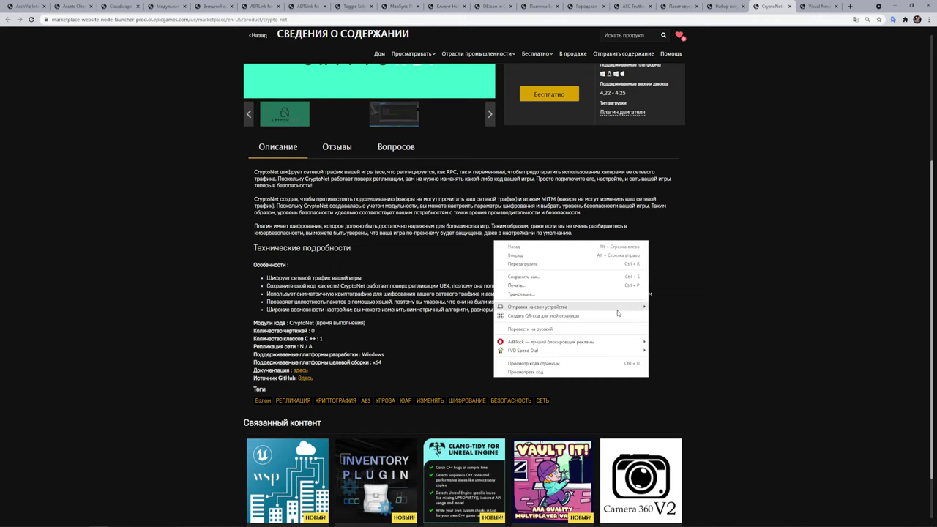
pyautogui.click(746, 224)
pyautogui.scroll(5, 726, 219)
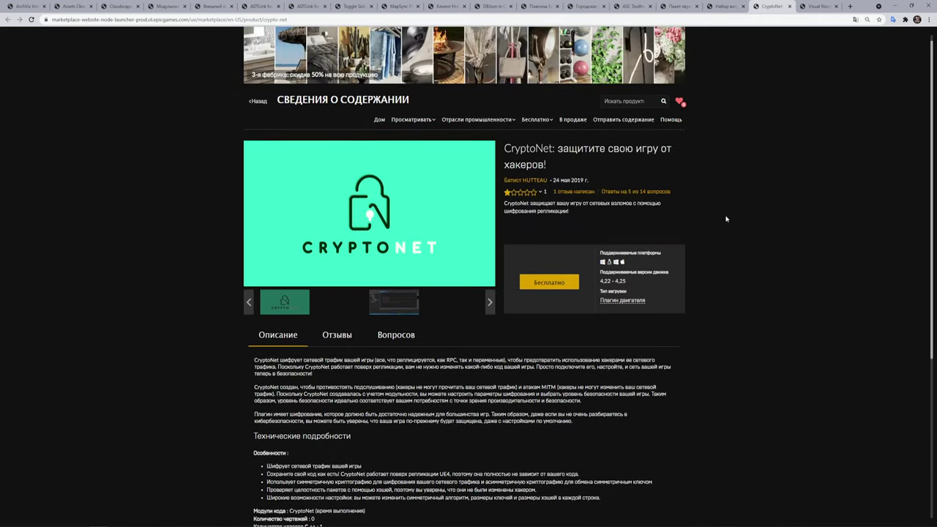
pyautogui.click(818, 6)
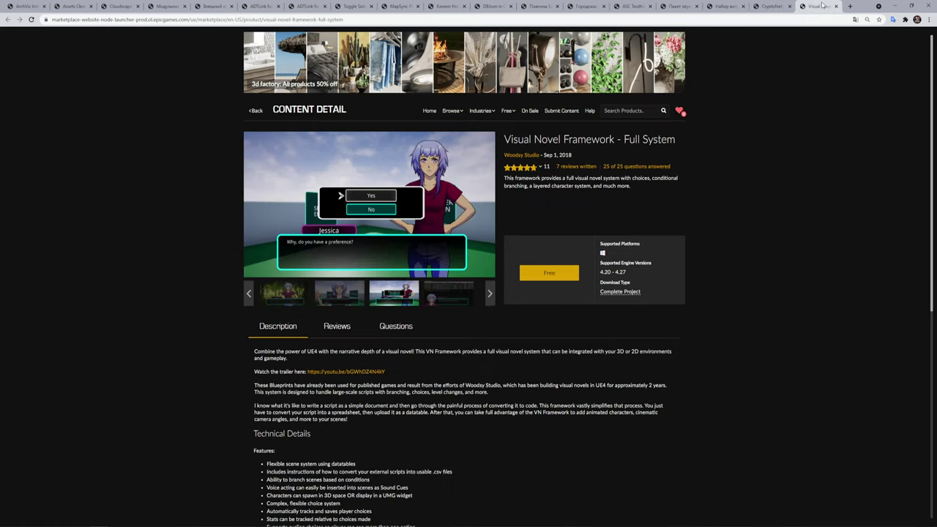
# Step: Apply the browser's 'Translate to Russian' option to the Visual Novel Framework page
pyautogui.rightClick(686, 192)
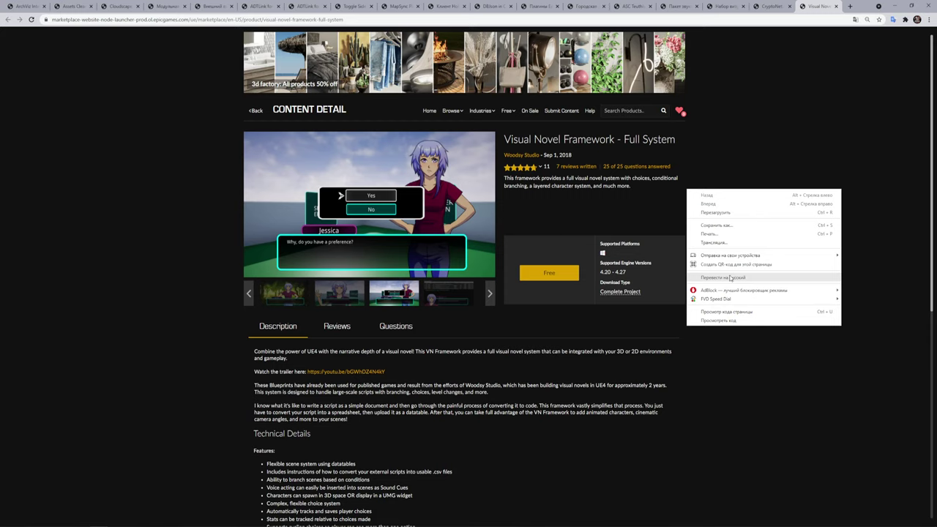
pyautogui.click(725, 277)
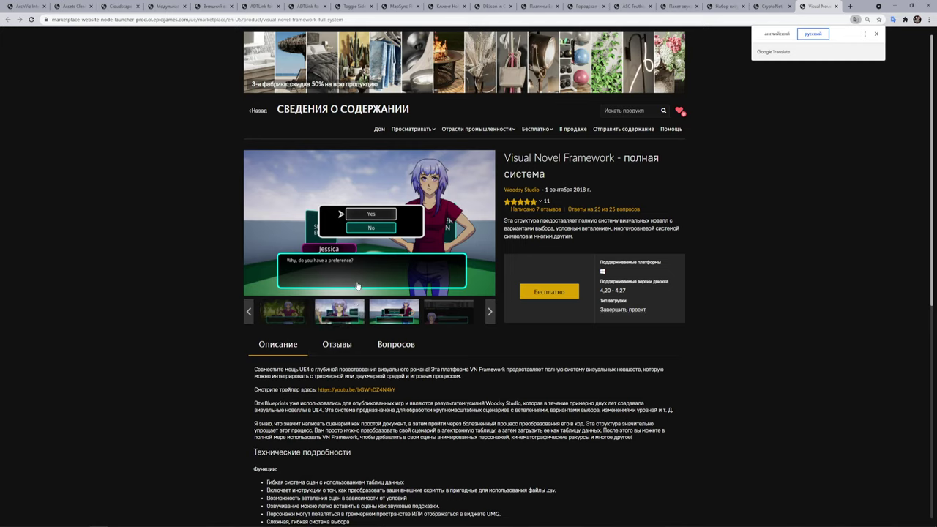
pyautogui.click(370, 220)
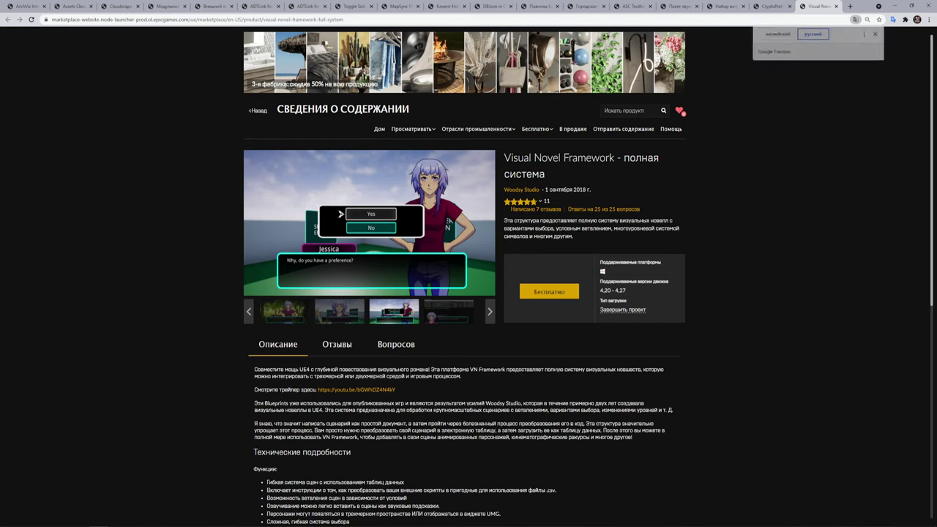
# Step: Read through the translated product summary, briefly highlighting parts of its text
pyautogui.moveTo(649, 229); pyautogui.dragTo(599, 238)
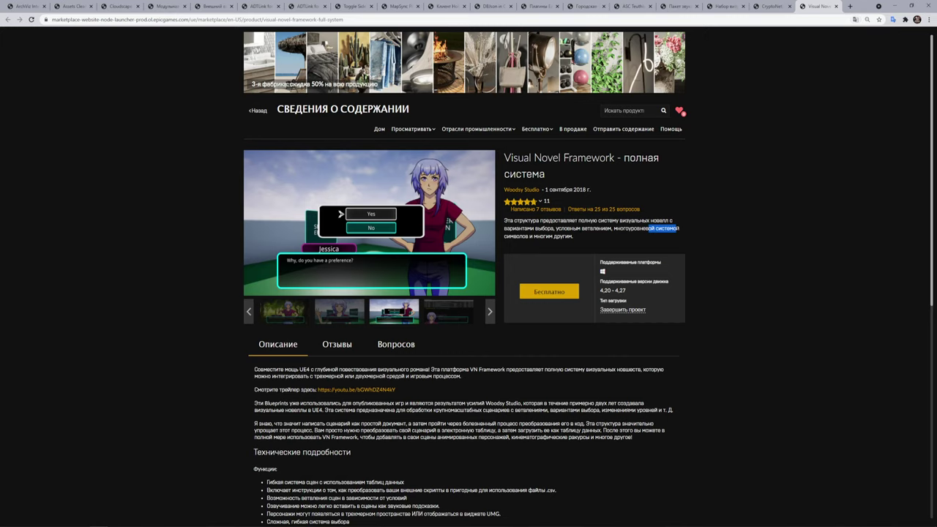
pyautogui.click(613, 240)
pyautogui.moveTo(570, 228)
pyautogui.mouseDown()
pyautogui.moveTo(582, 229)
pyautogui.moveTo(579, 236)
pyautogui.mouseUp()
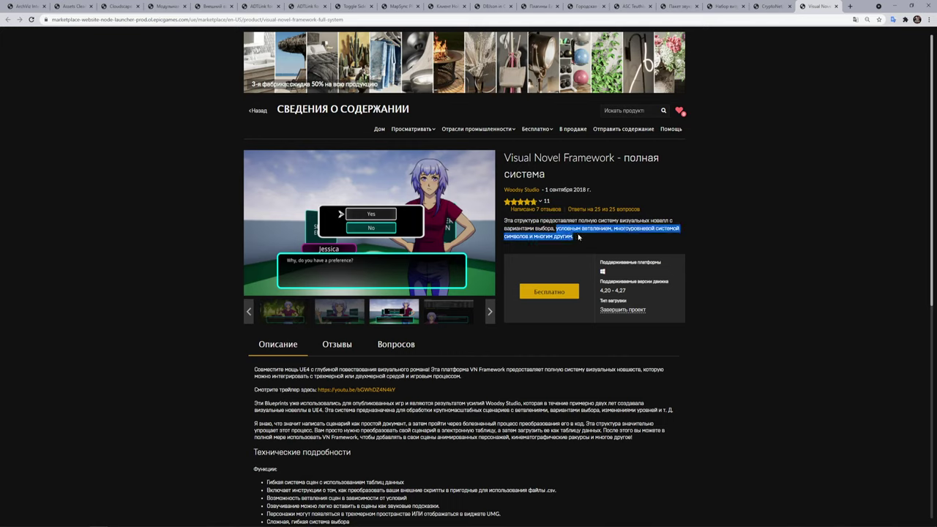
pyautogui.click(578, 236)
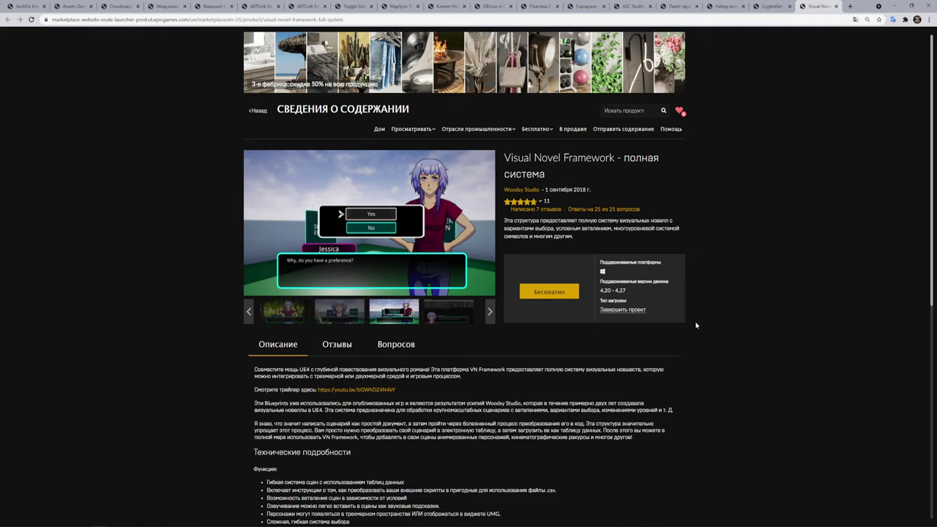
pyautogui.rightClick(771, 286)
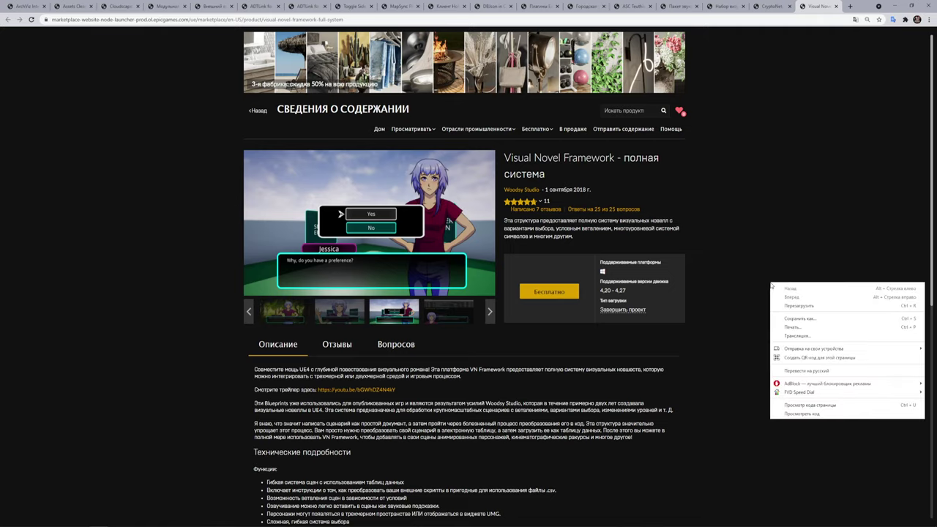
pyautogui.click(742, 265)
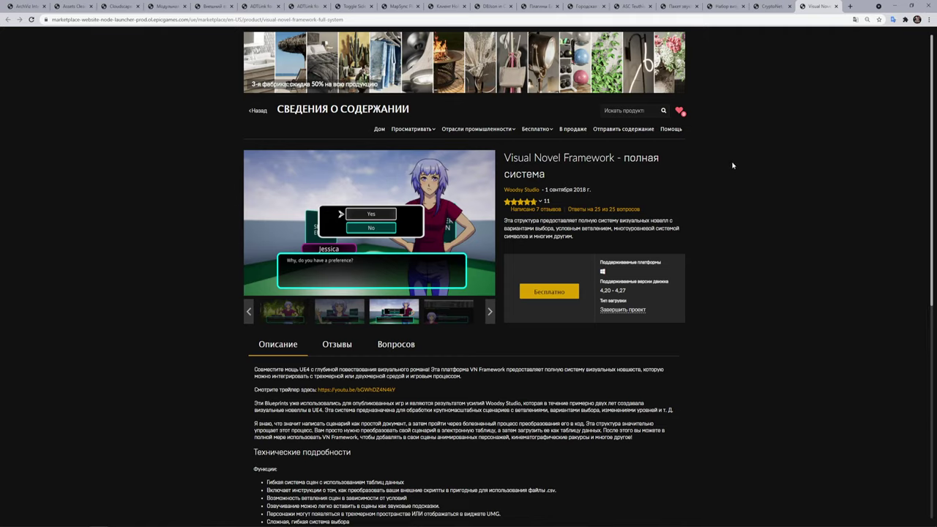